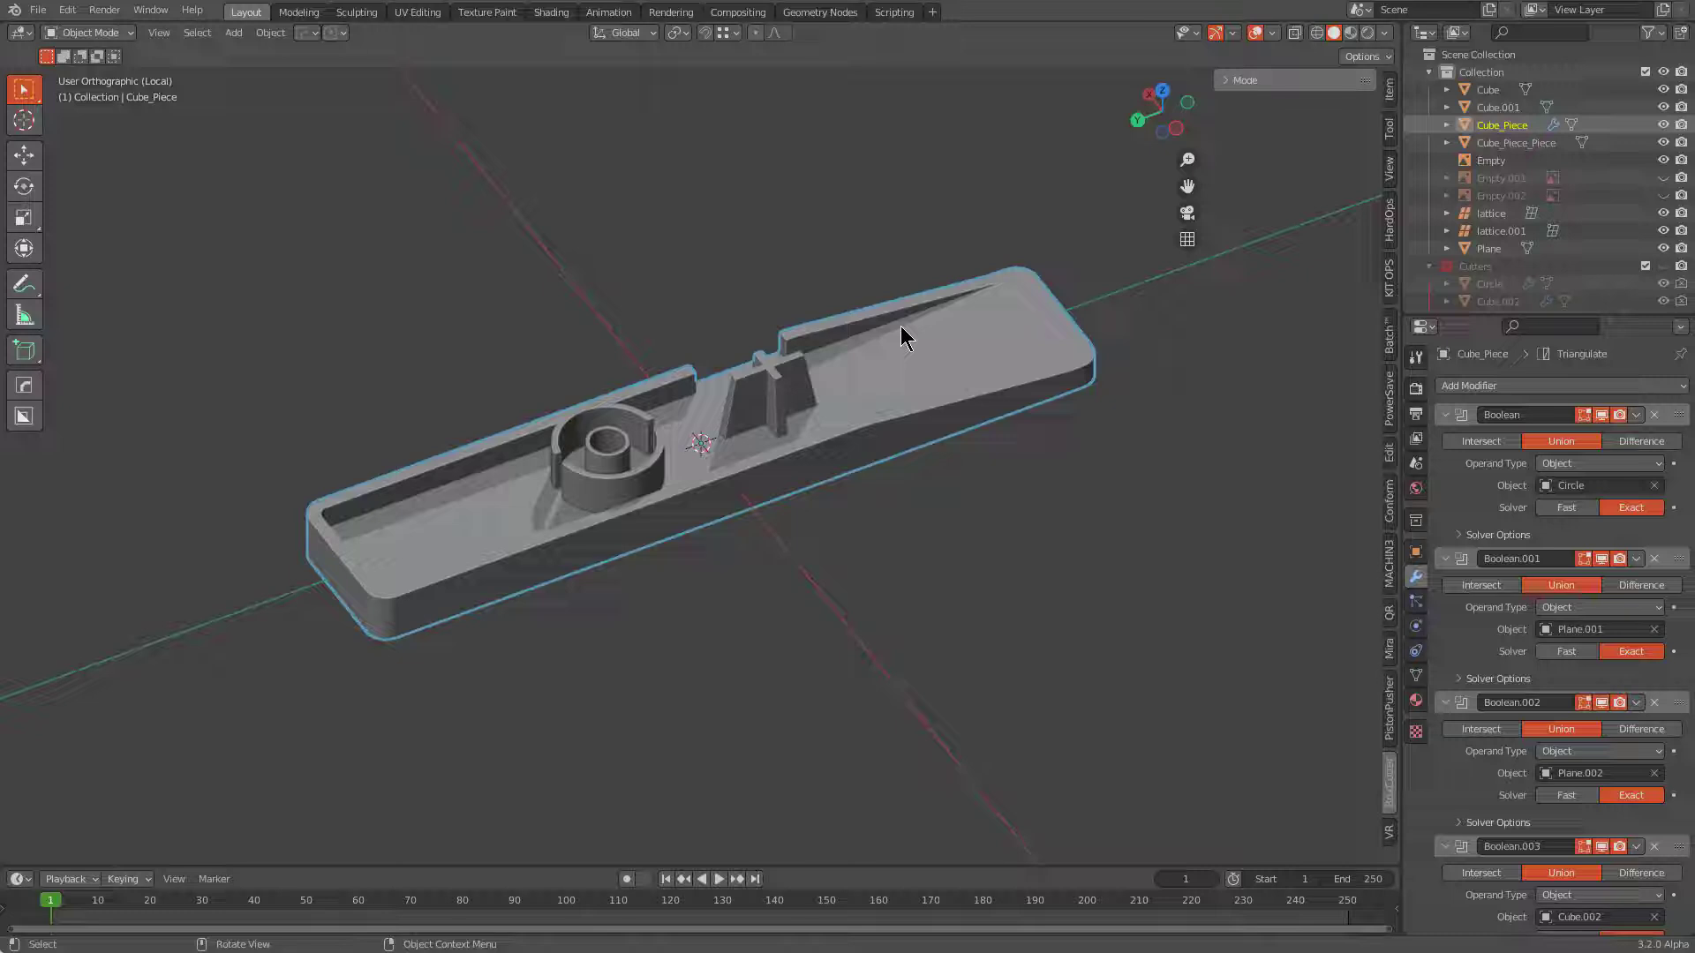
key("q")
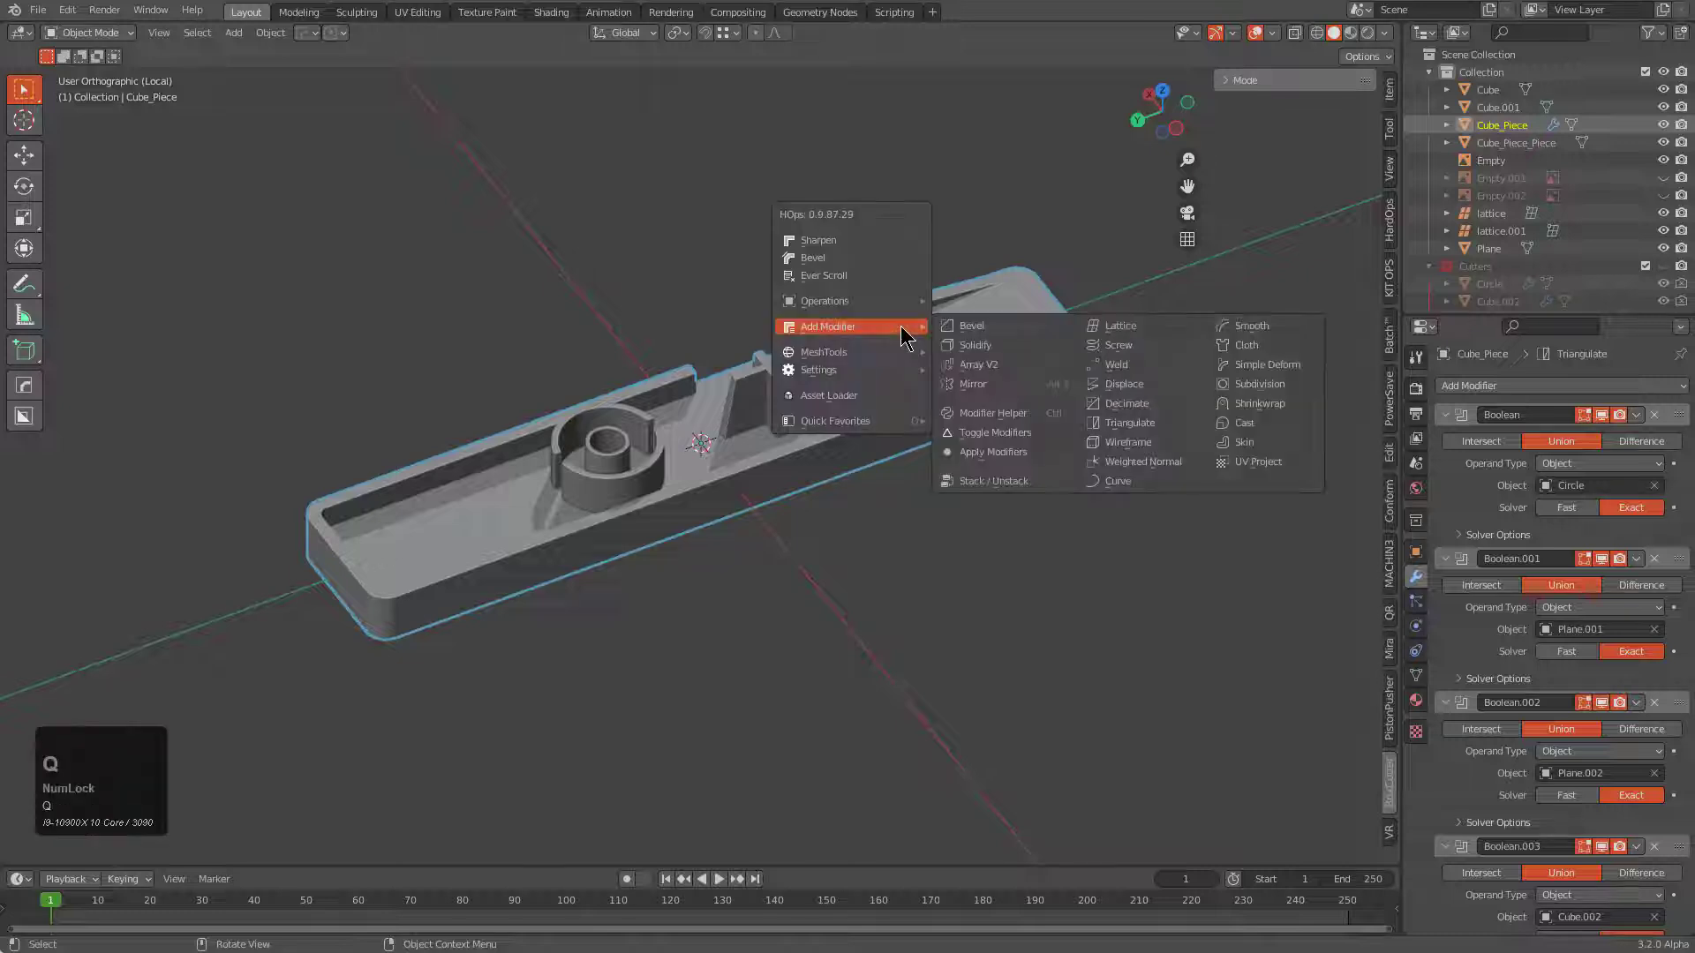
key("o")
key("t")
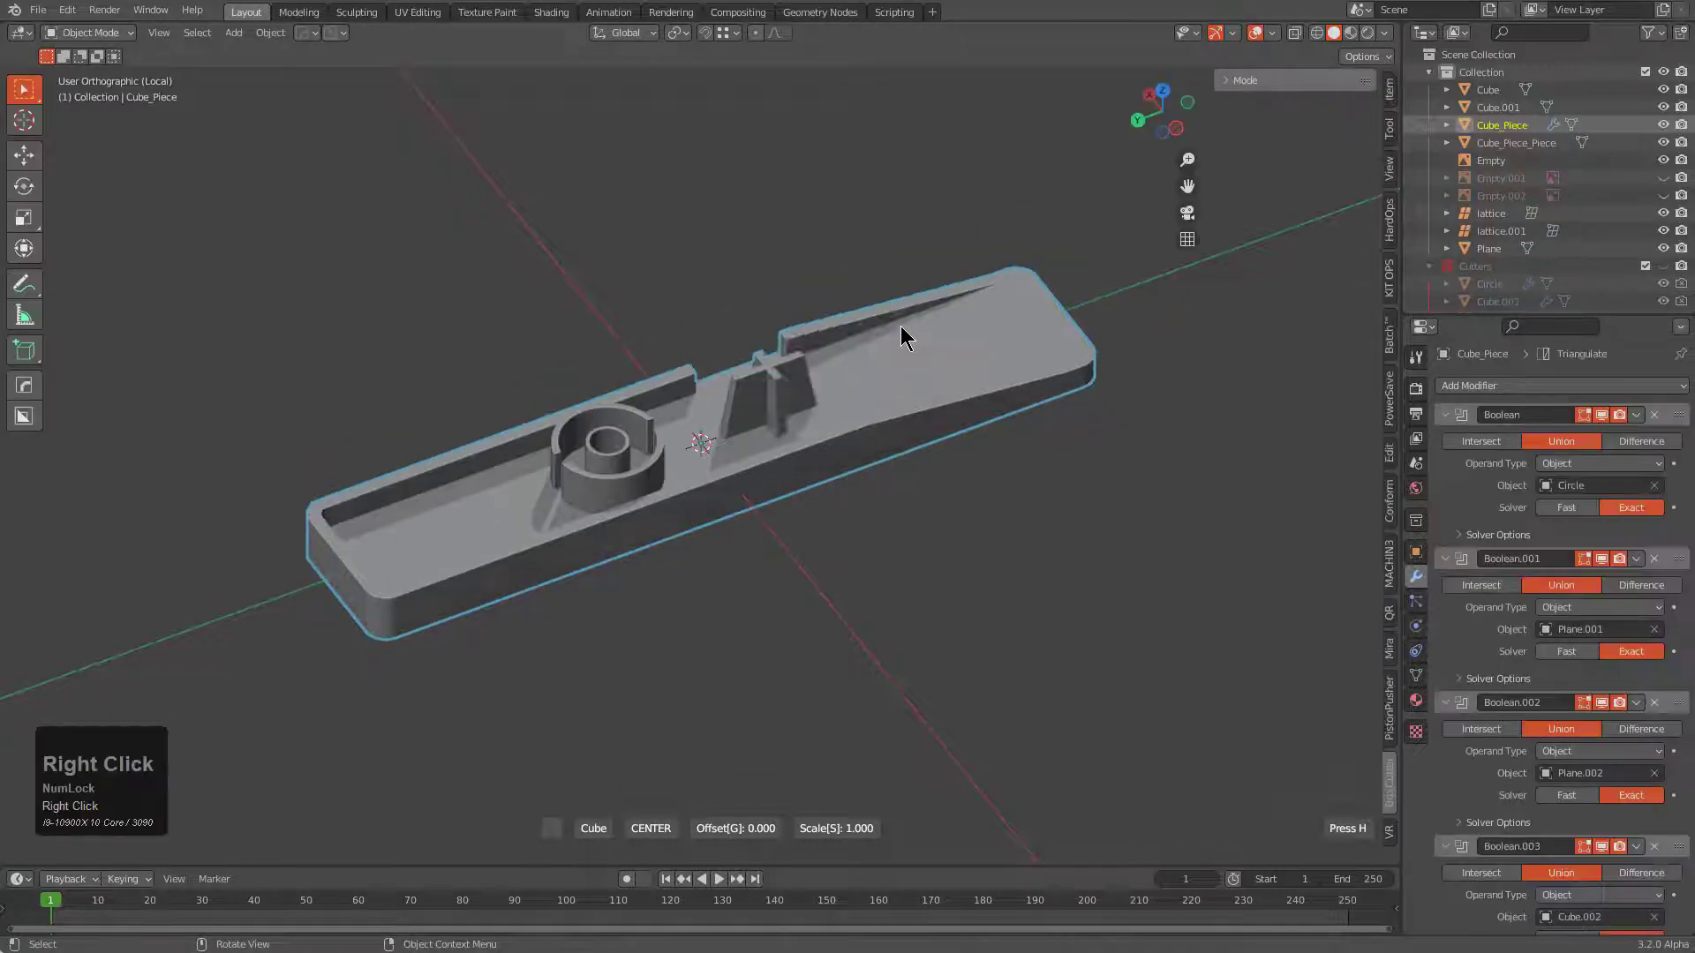
Run To_Shape on the selected tray piece and cycle the generated shape to a cylinder.
key("q")
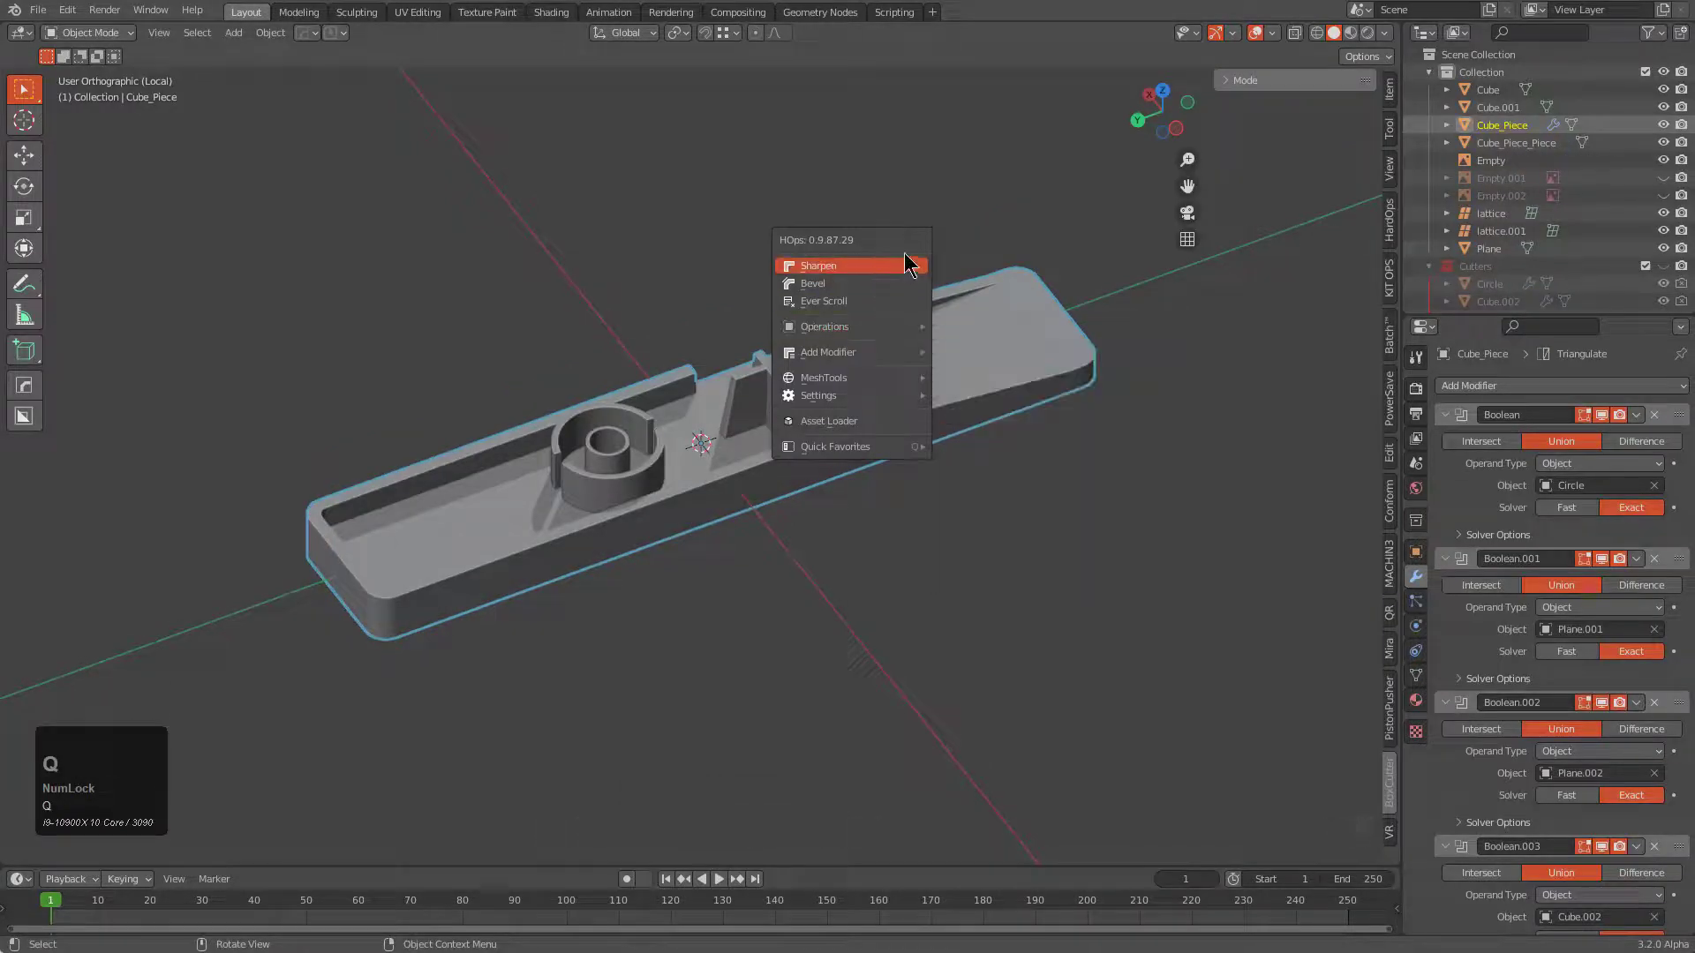
mouse_move(893, 336)
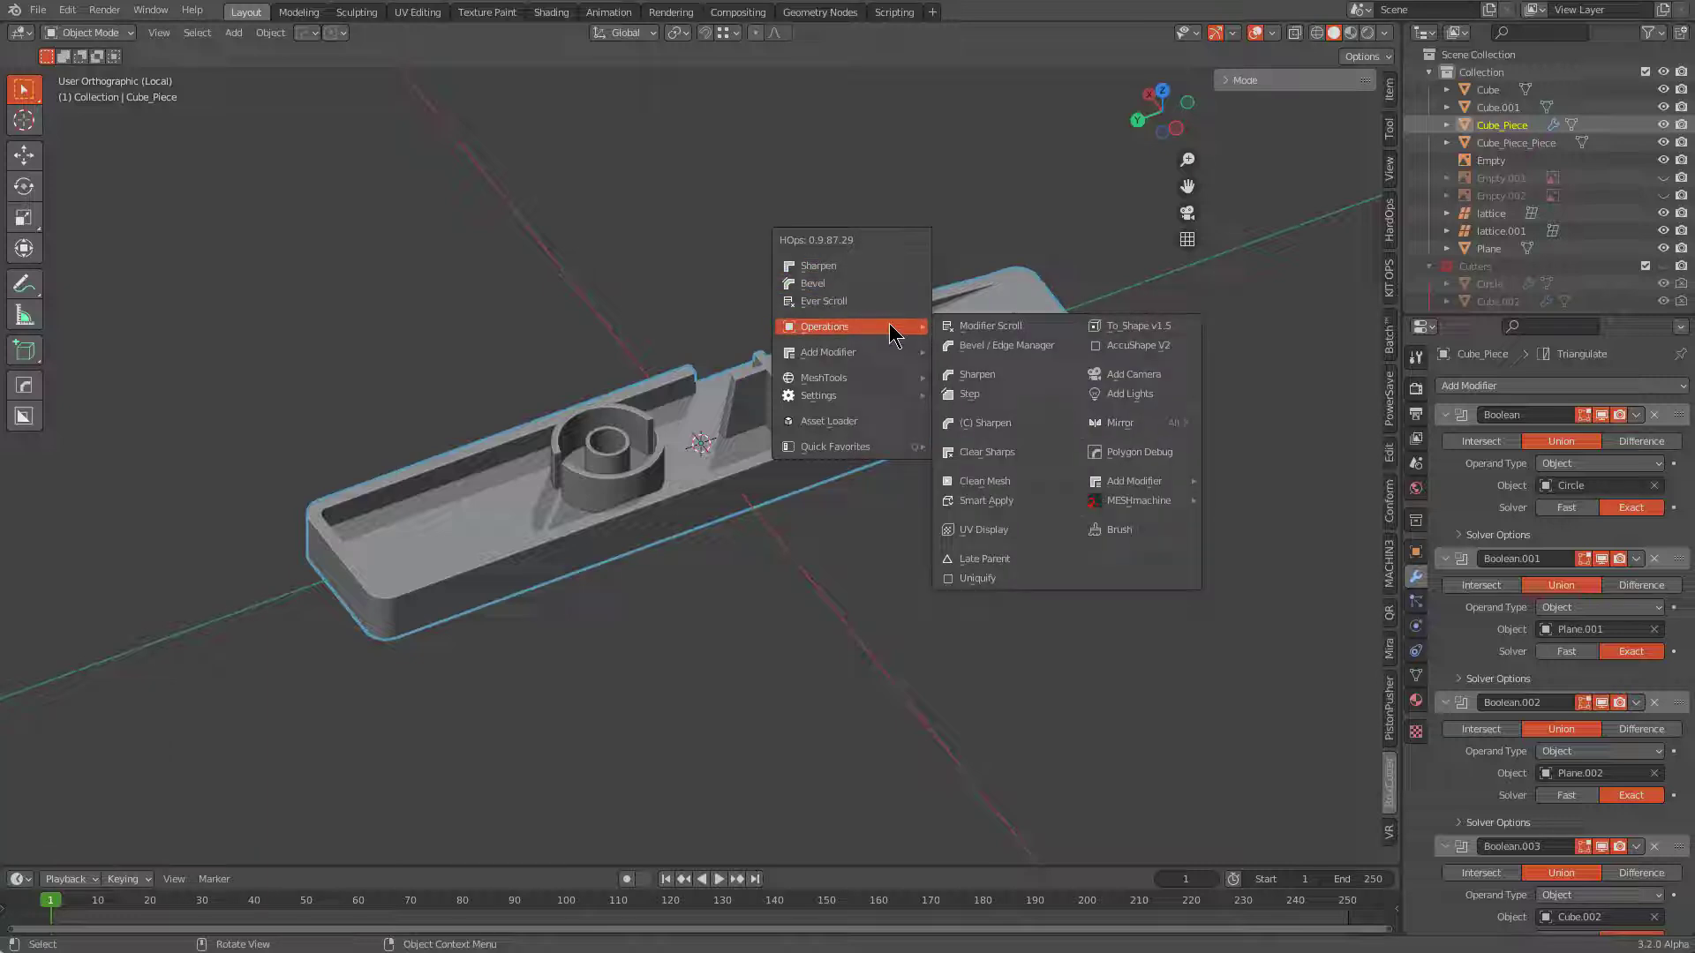
left_click(1139, 325)
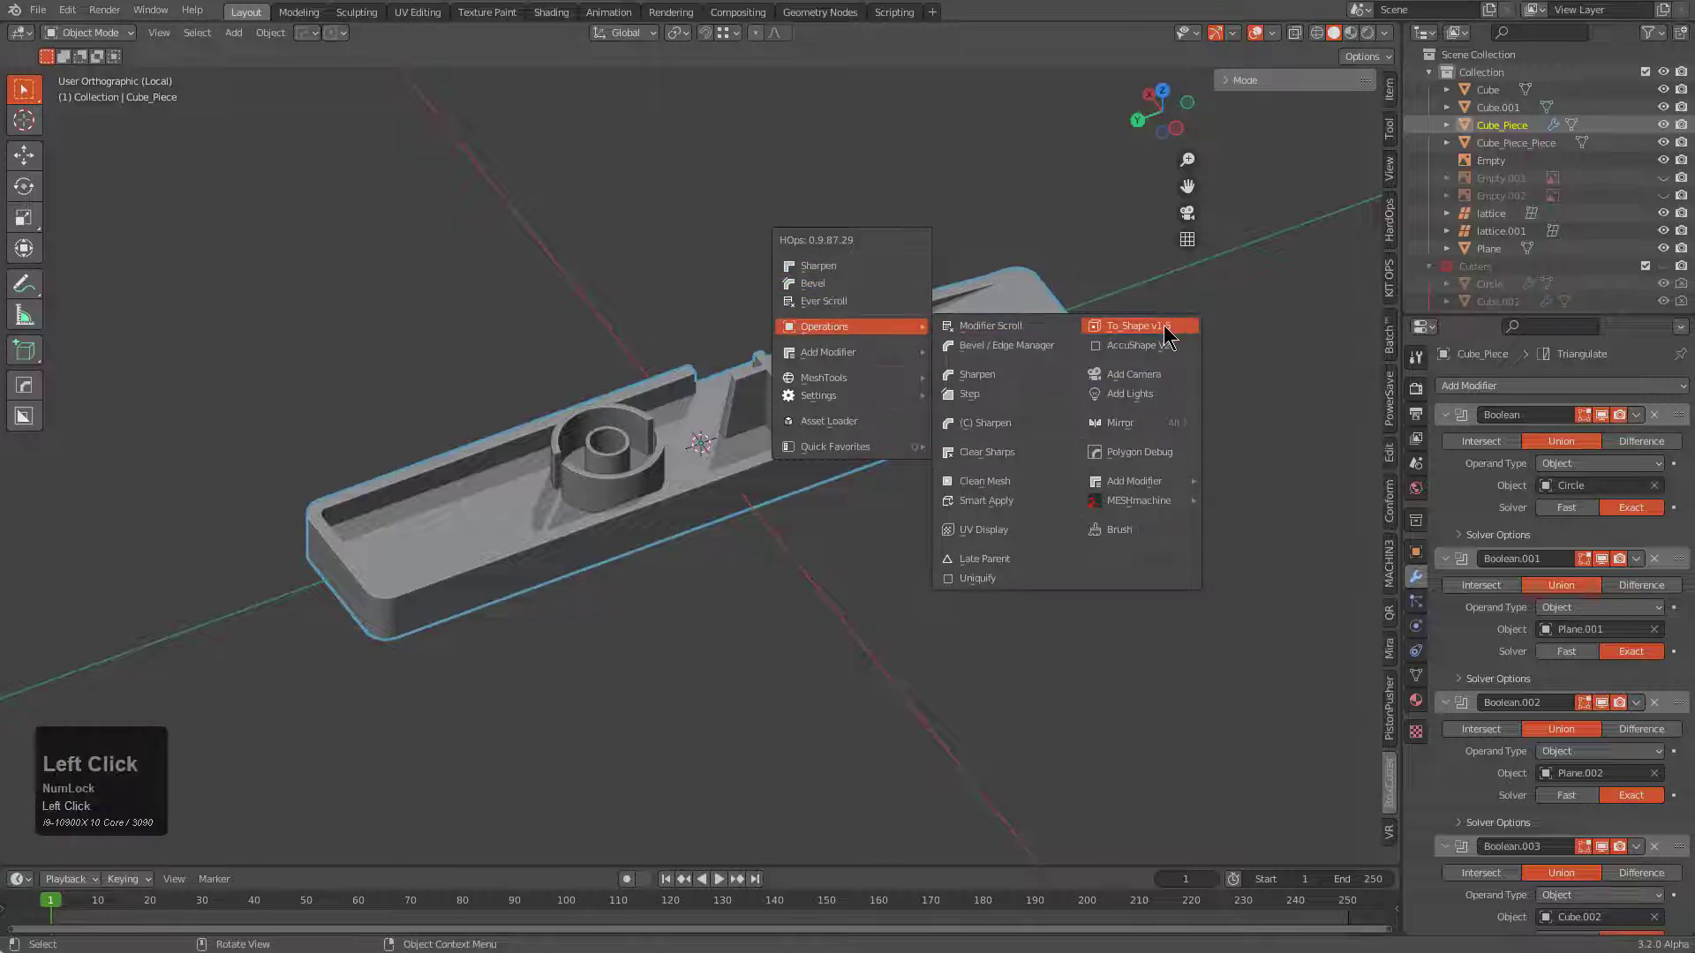
scroll(1168, 337, "down", 1)
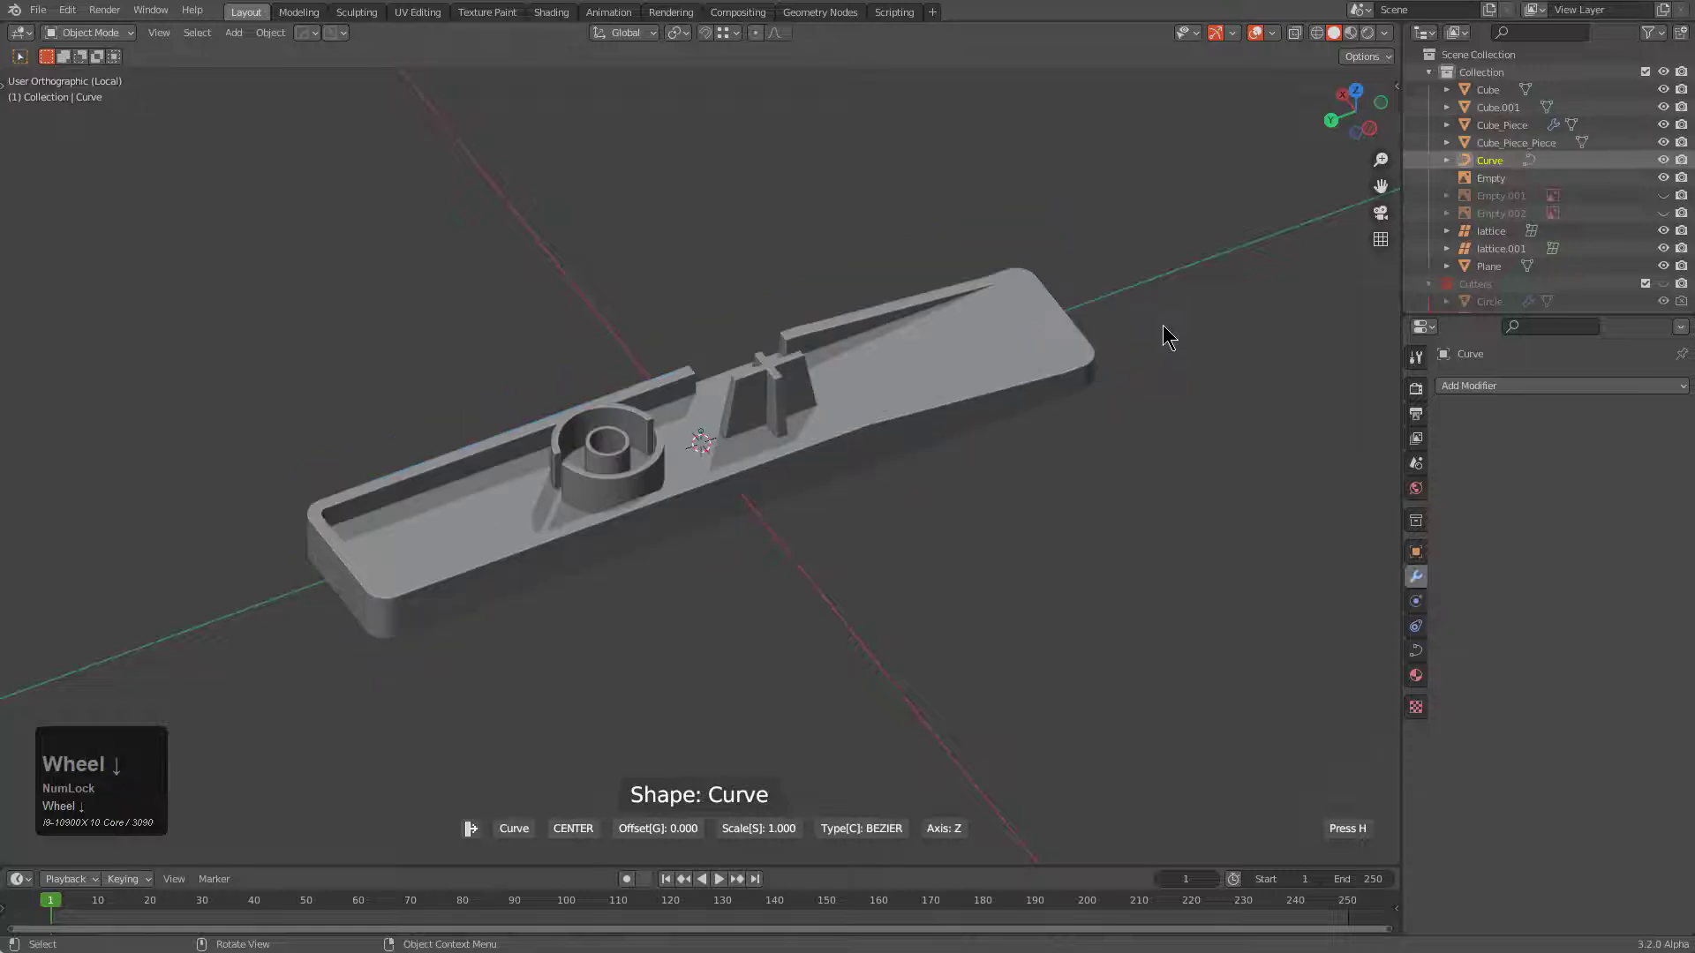
scroll(1168, 337, "down", 4)
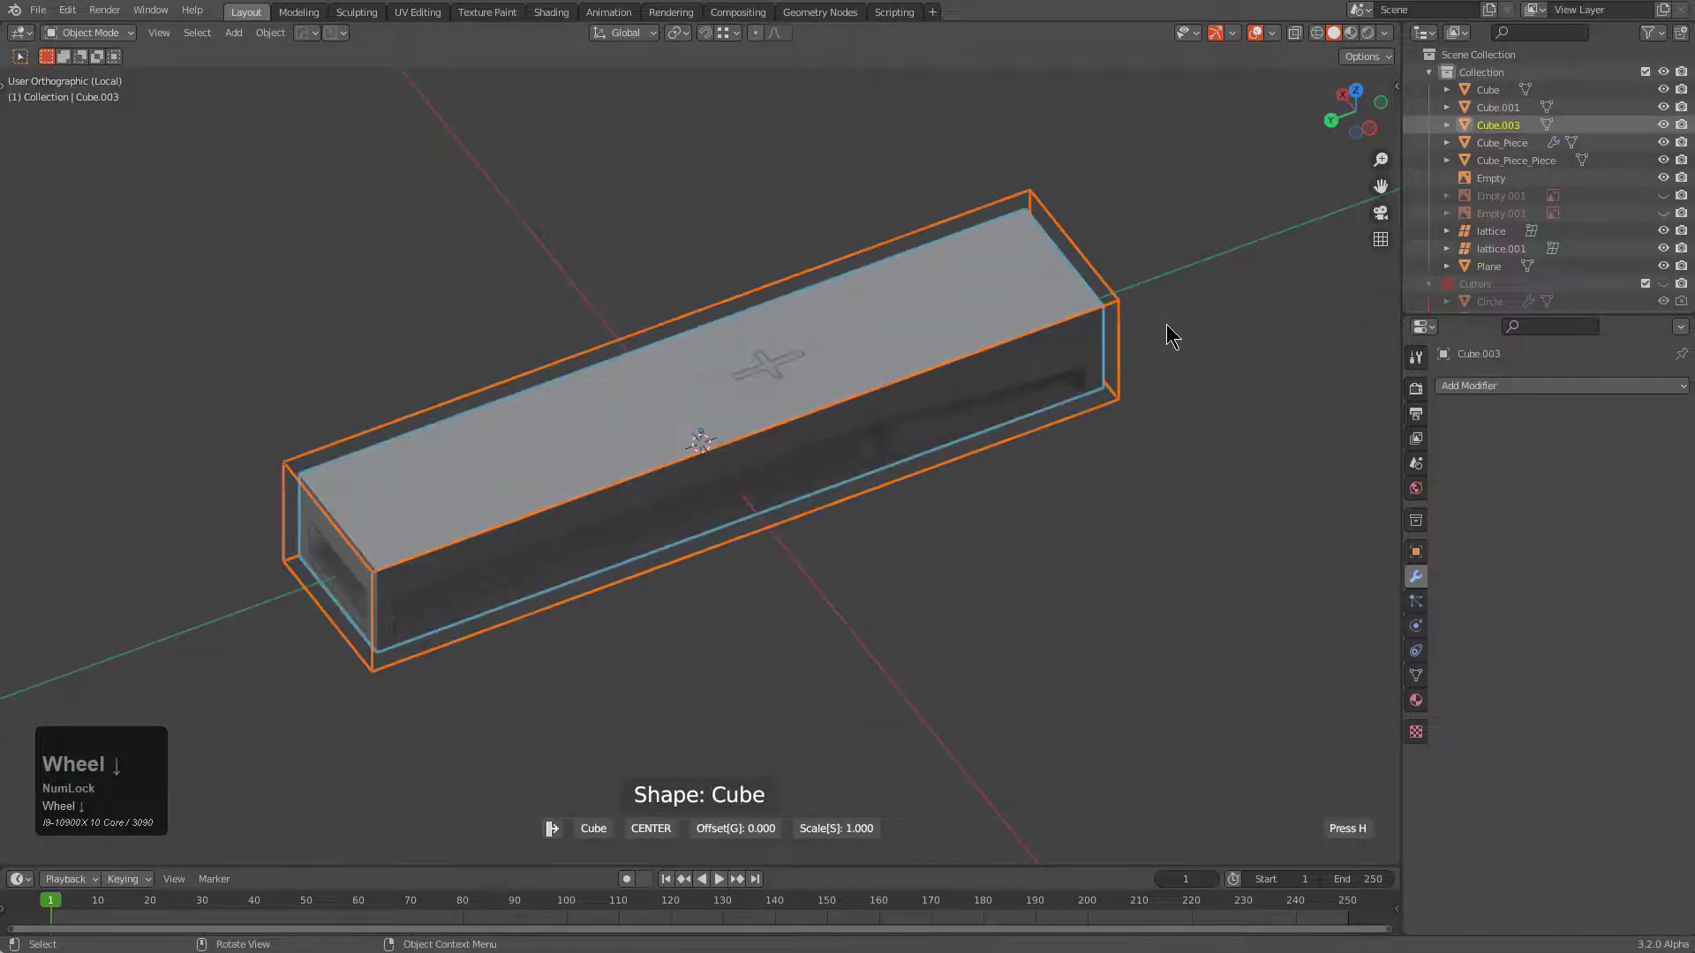
scroll(1168, 336, "down", 3)
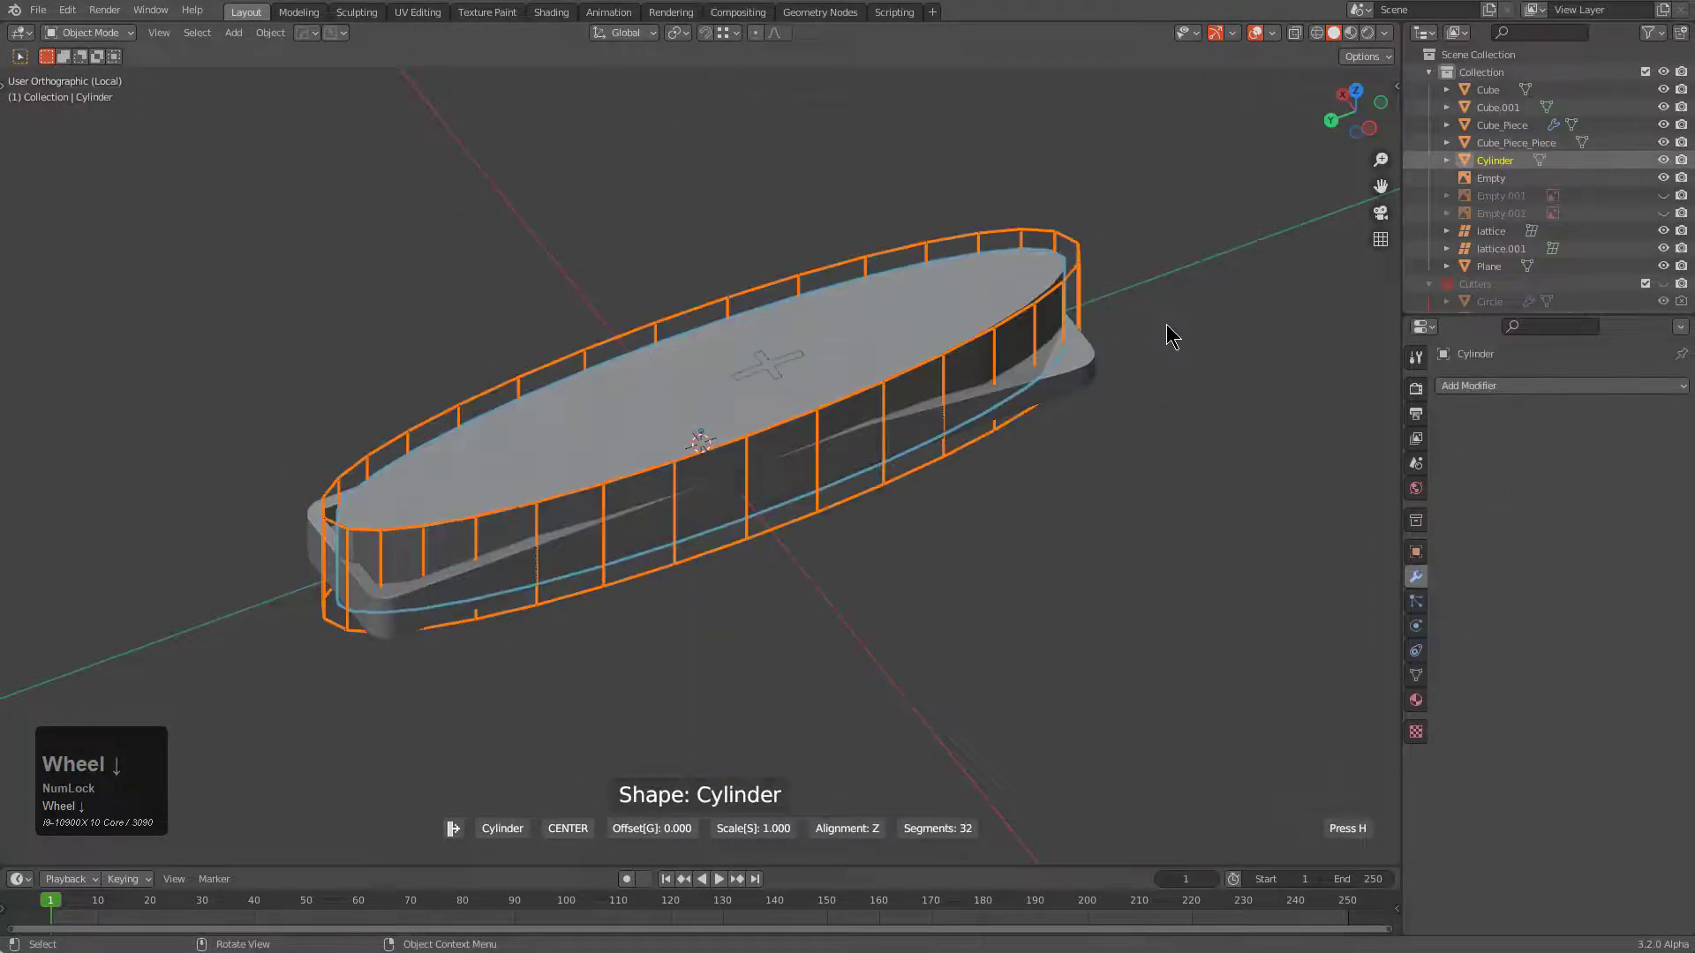
Try the cylinder's X, Y and Z alignments, settle on Y, and equalize its radius.
key("y")
key("x")
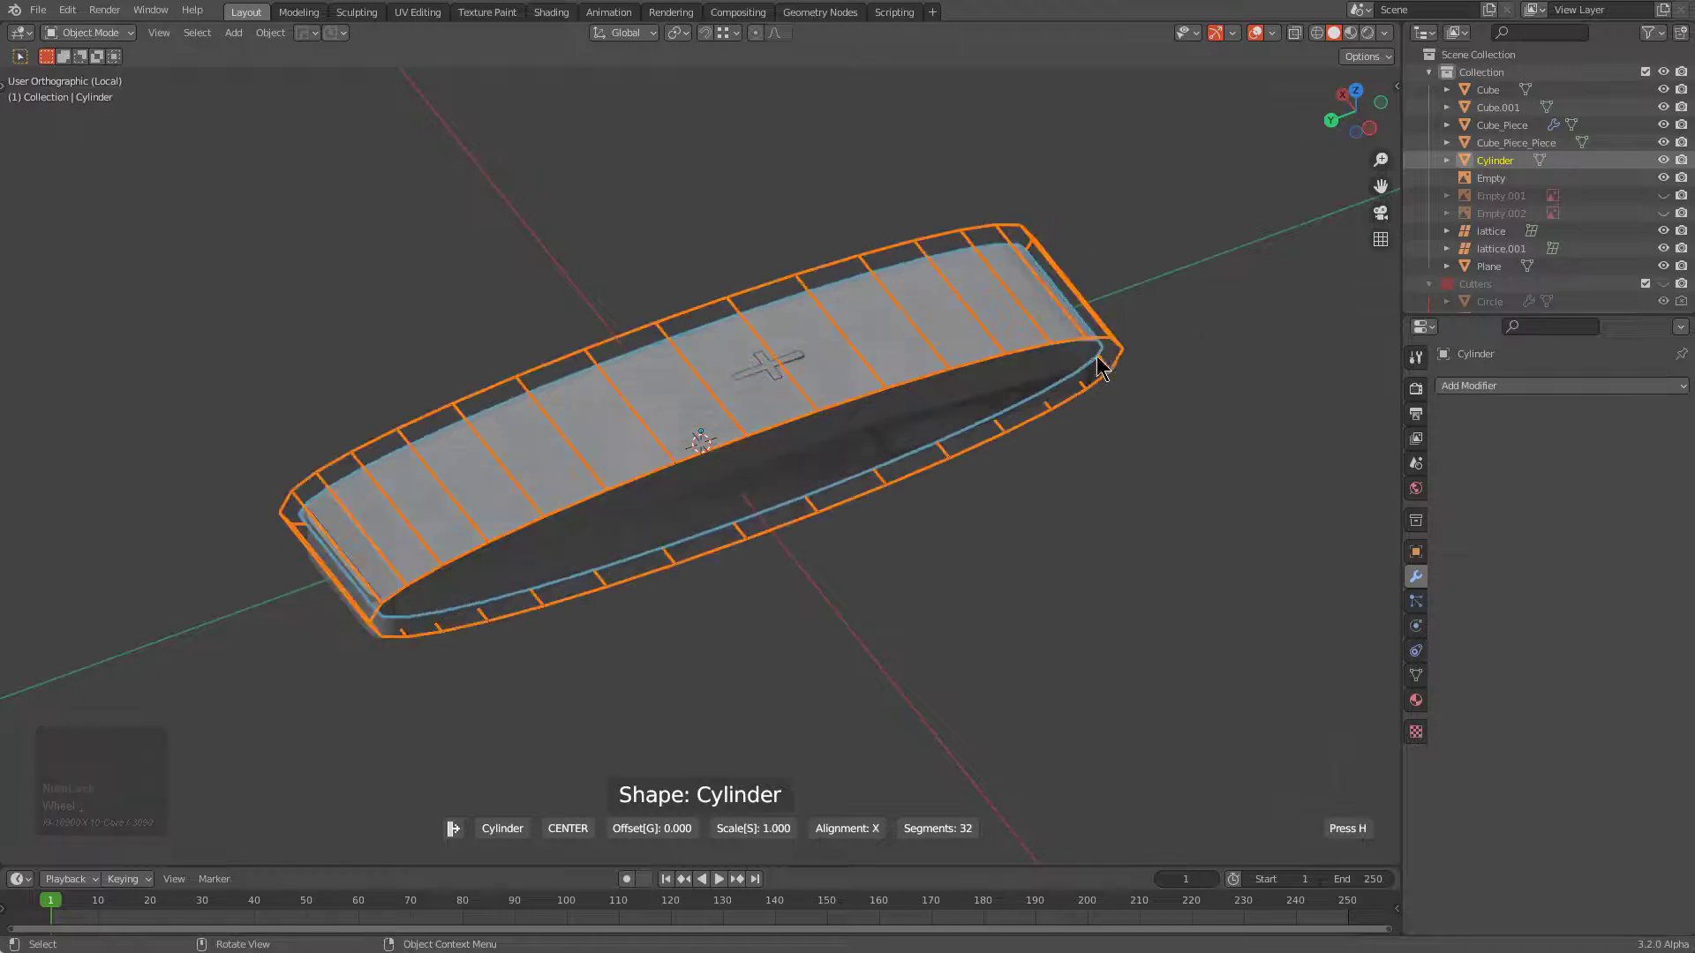
key("y")
key("z")
key("y")
key("z")
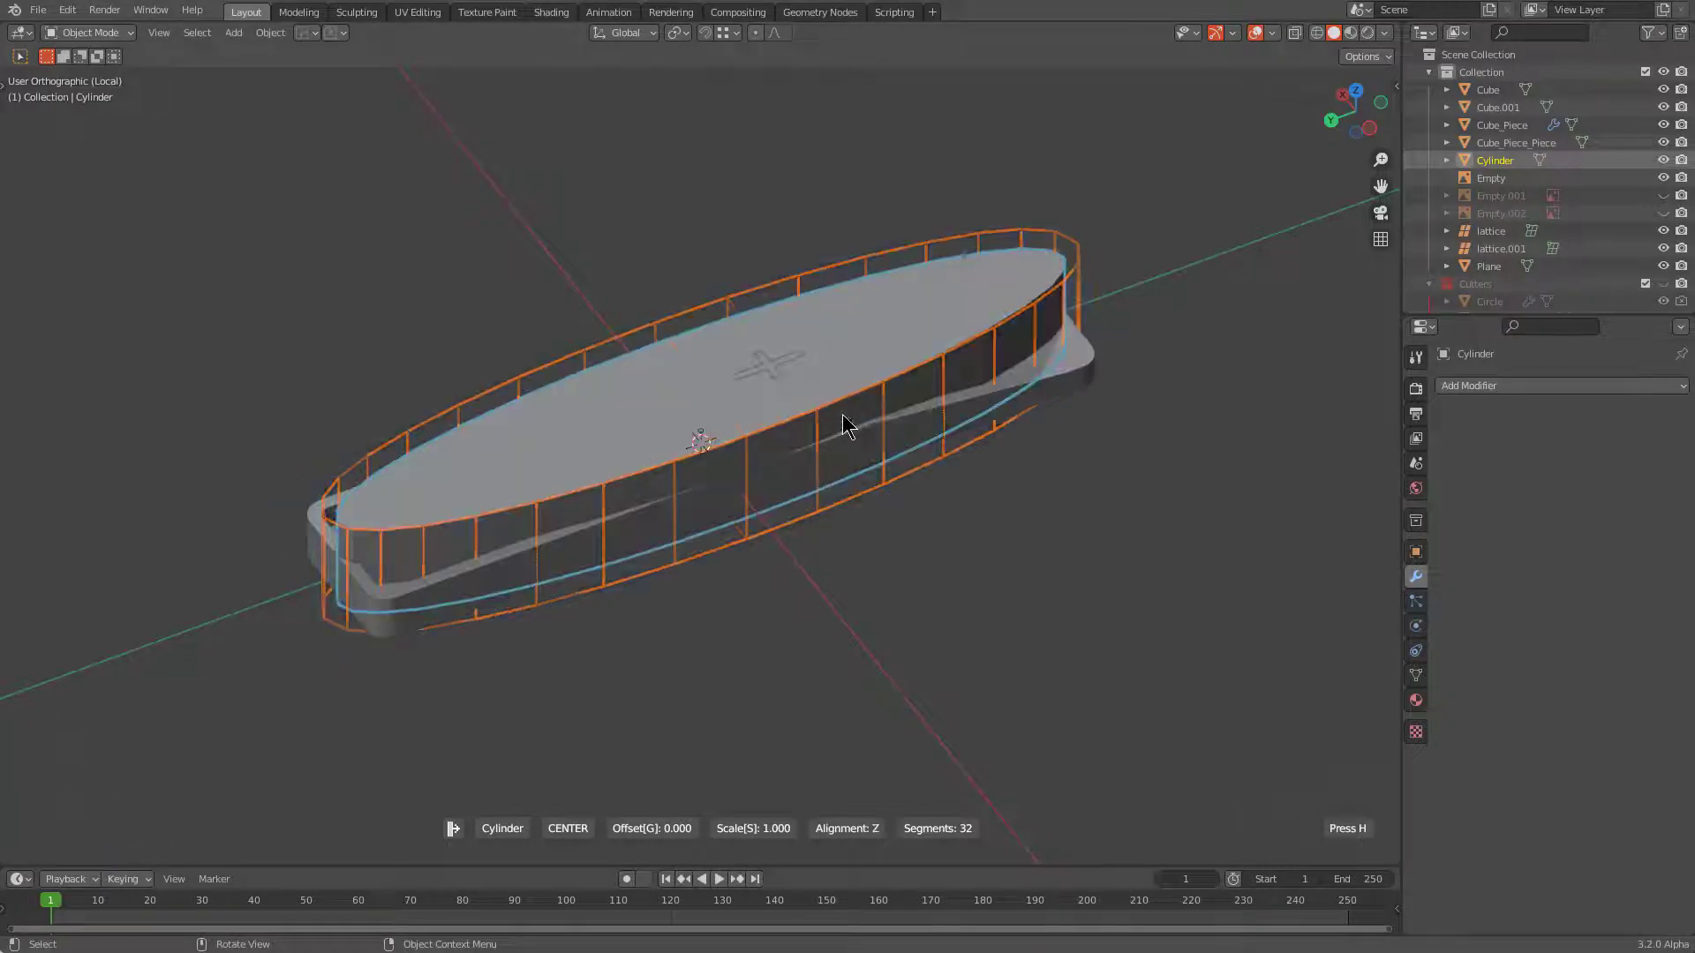
key("y")
key("z")
key("y")
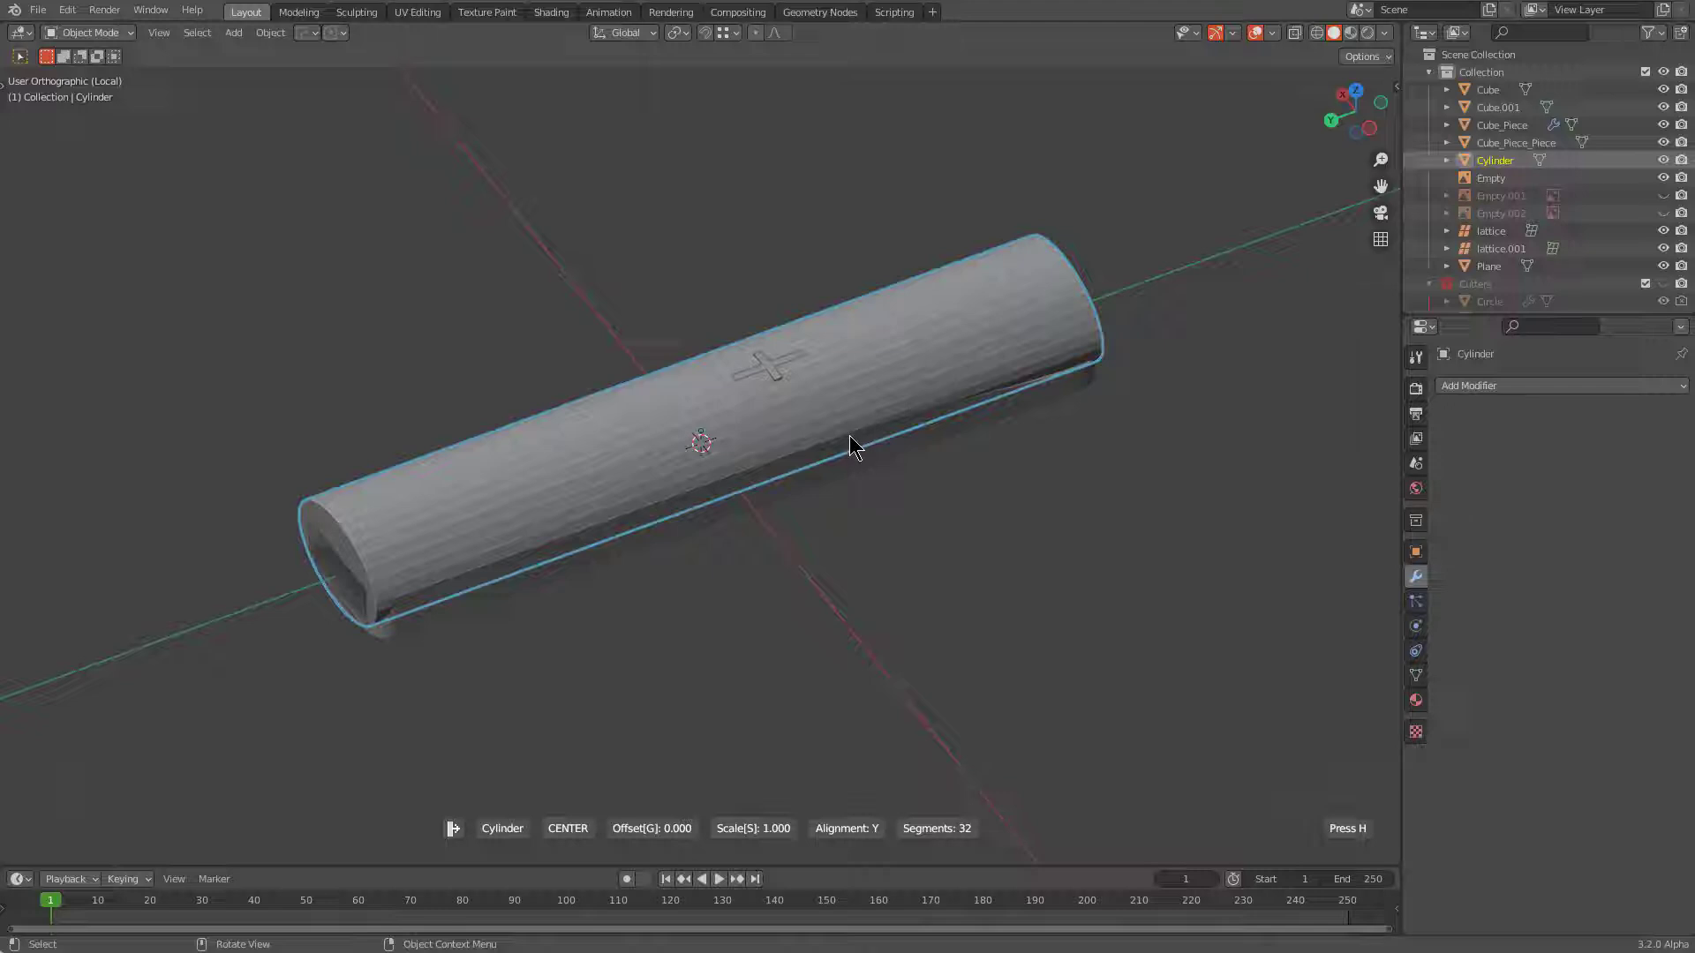
key("e")
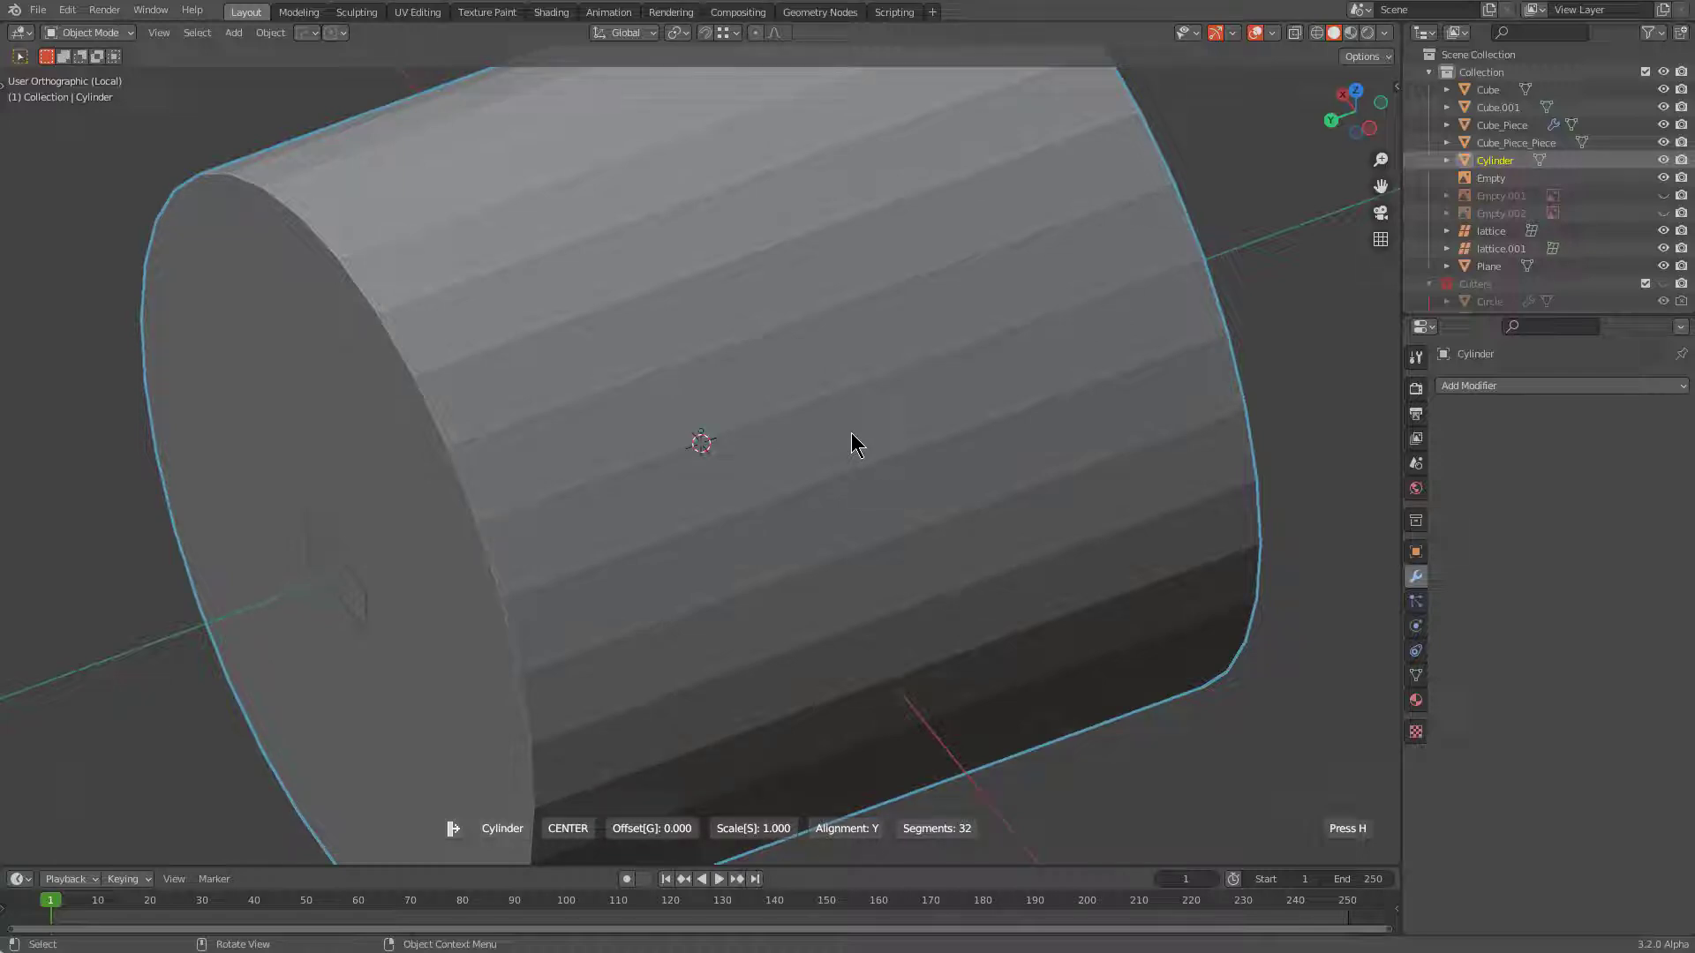
key("a")
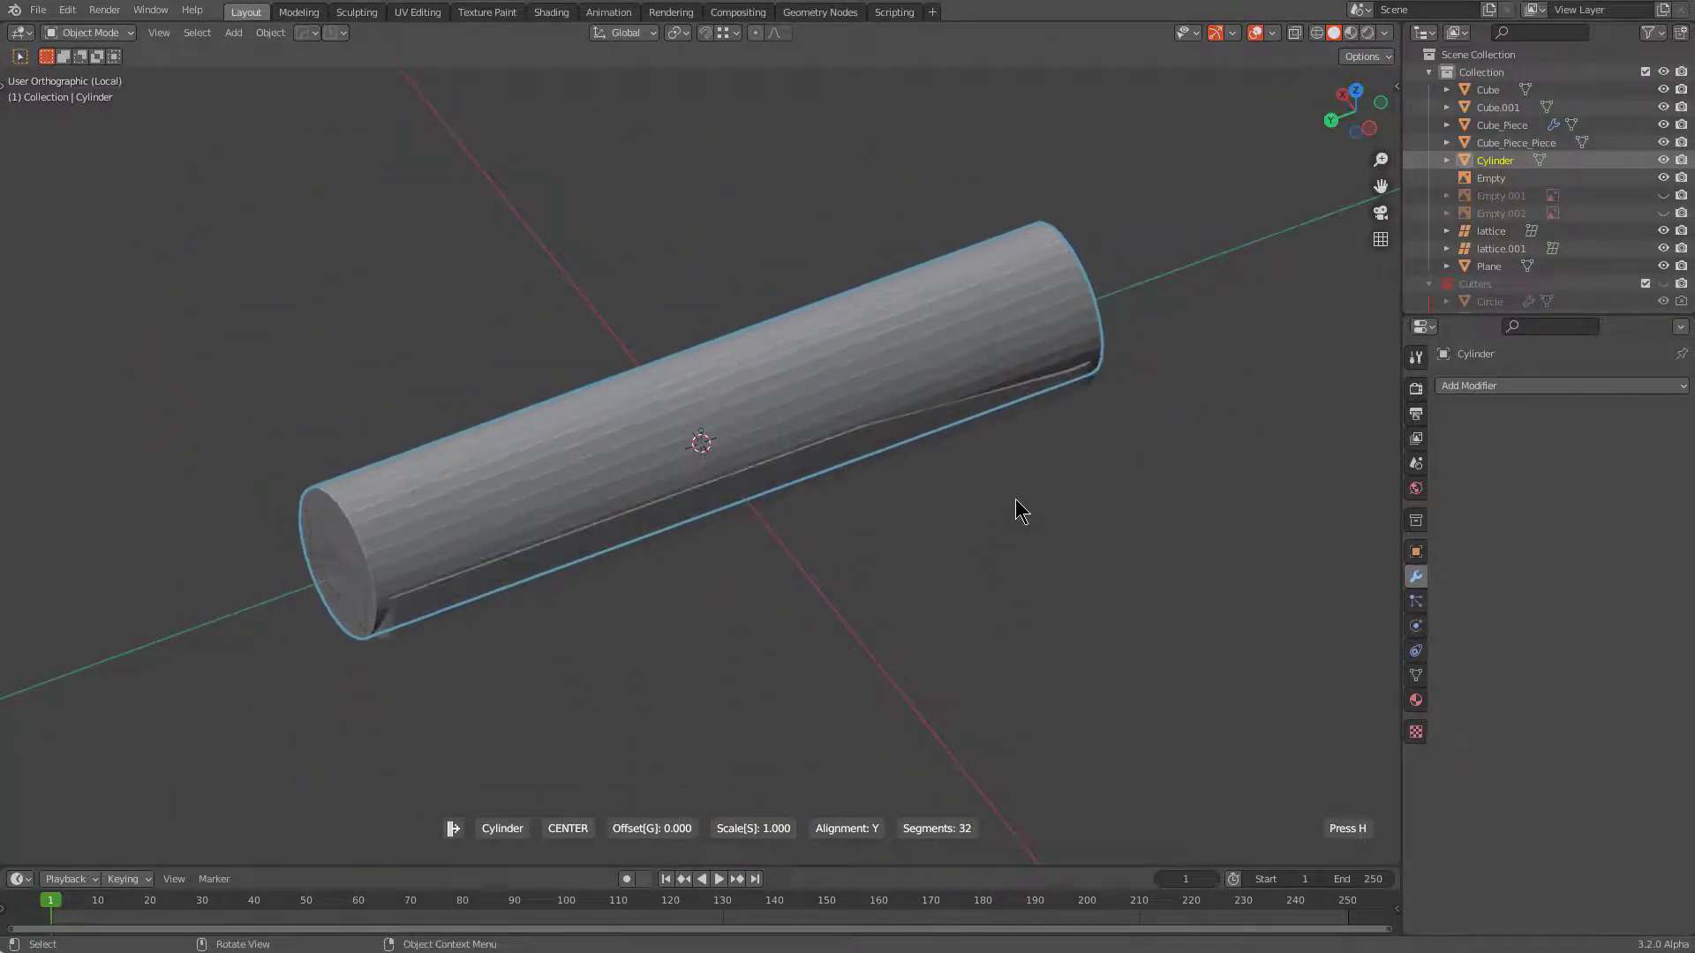
Switch the generated shape to a cube and equalize it by radius.
key("space")
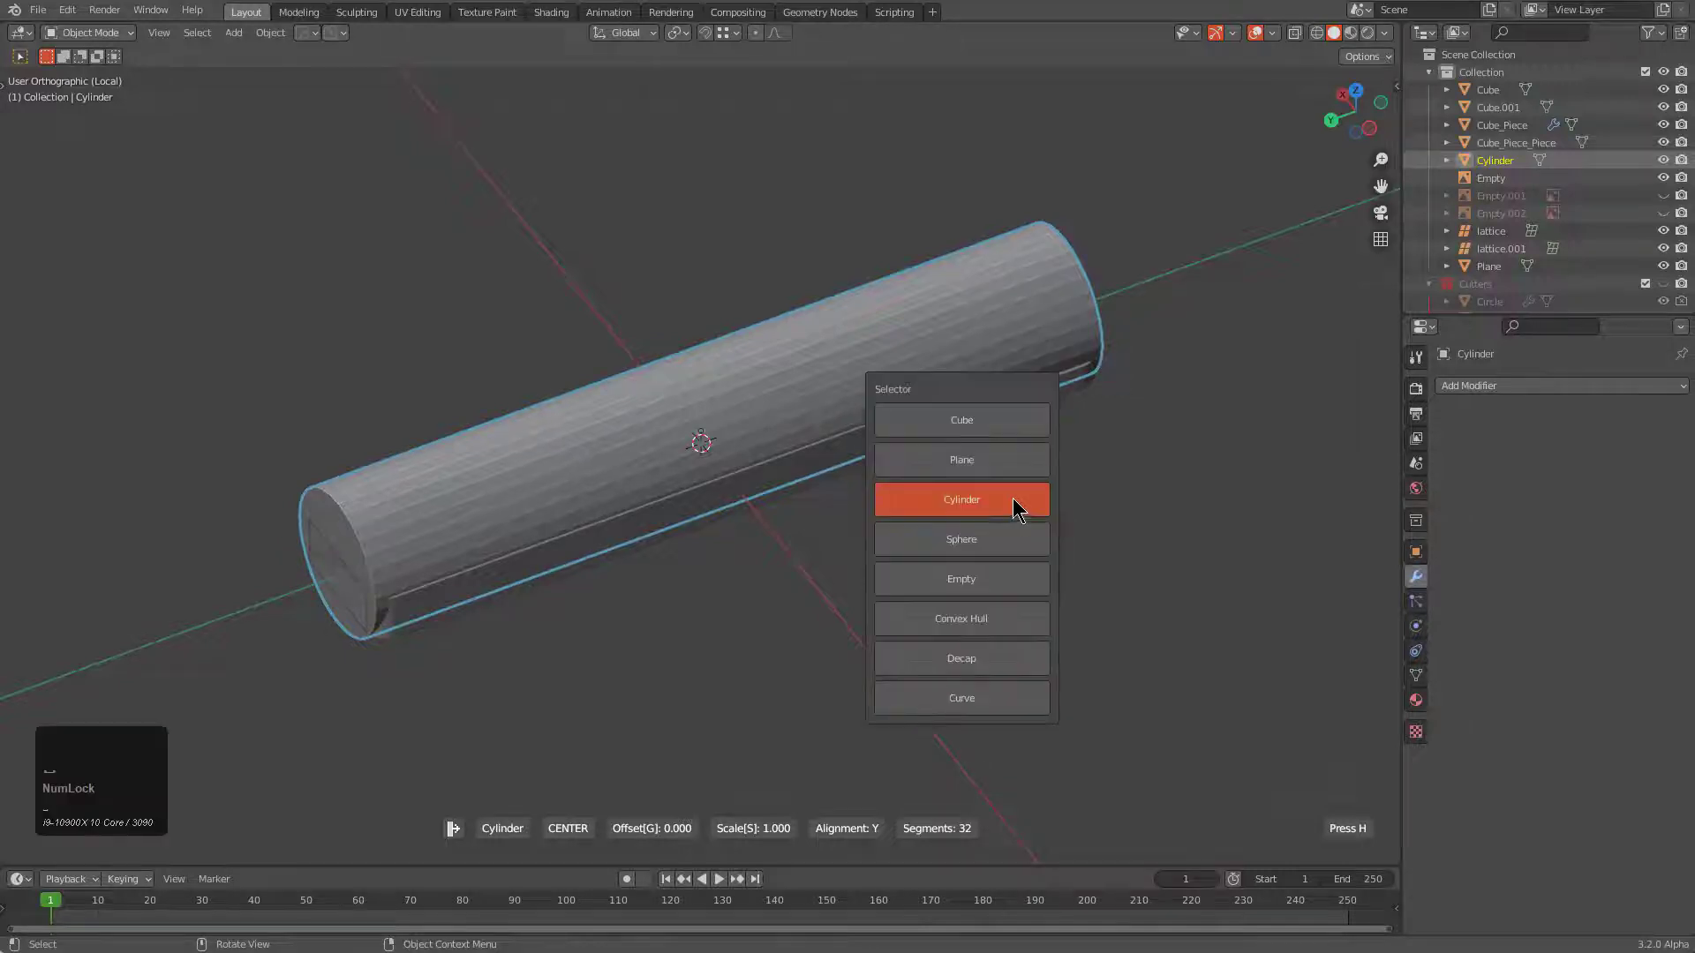
left_click(970, 424)
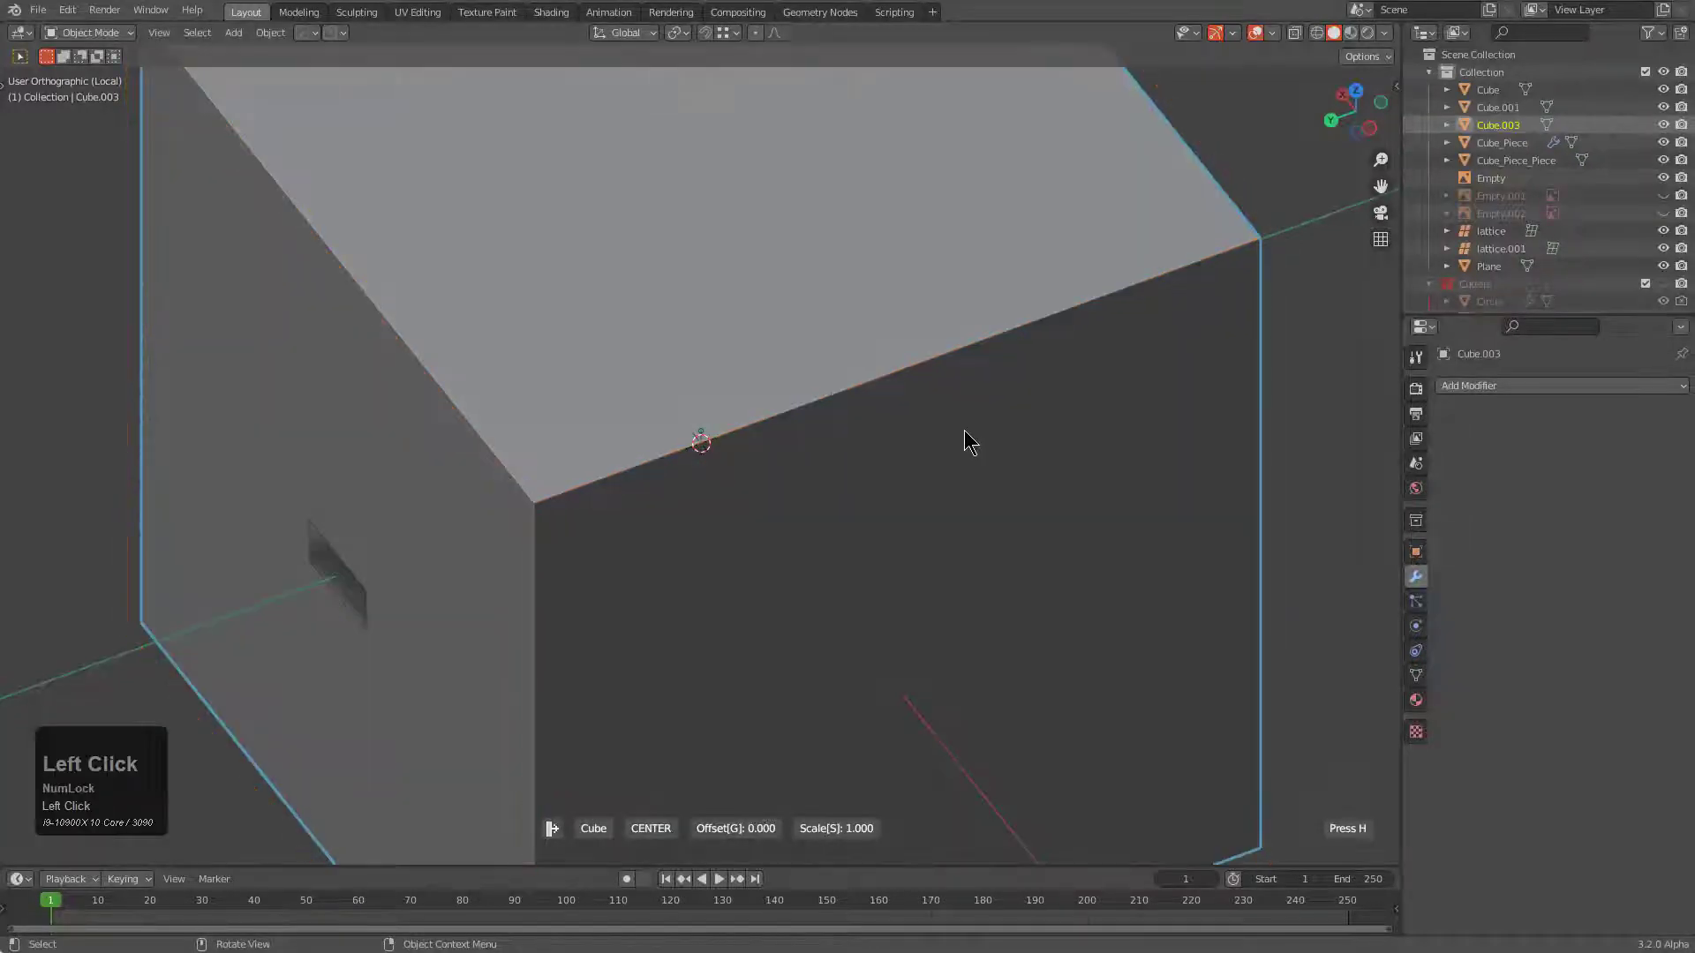
key("e")
Switch the generated shape to a plane and align it to the X axis.
key("space")
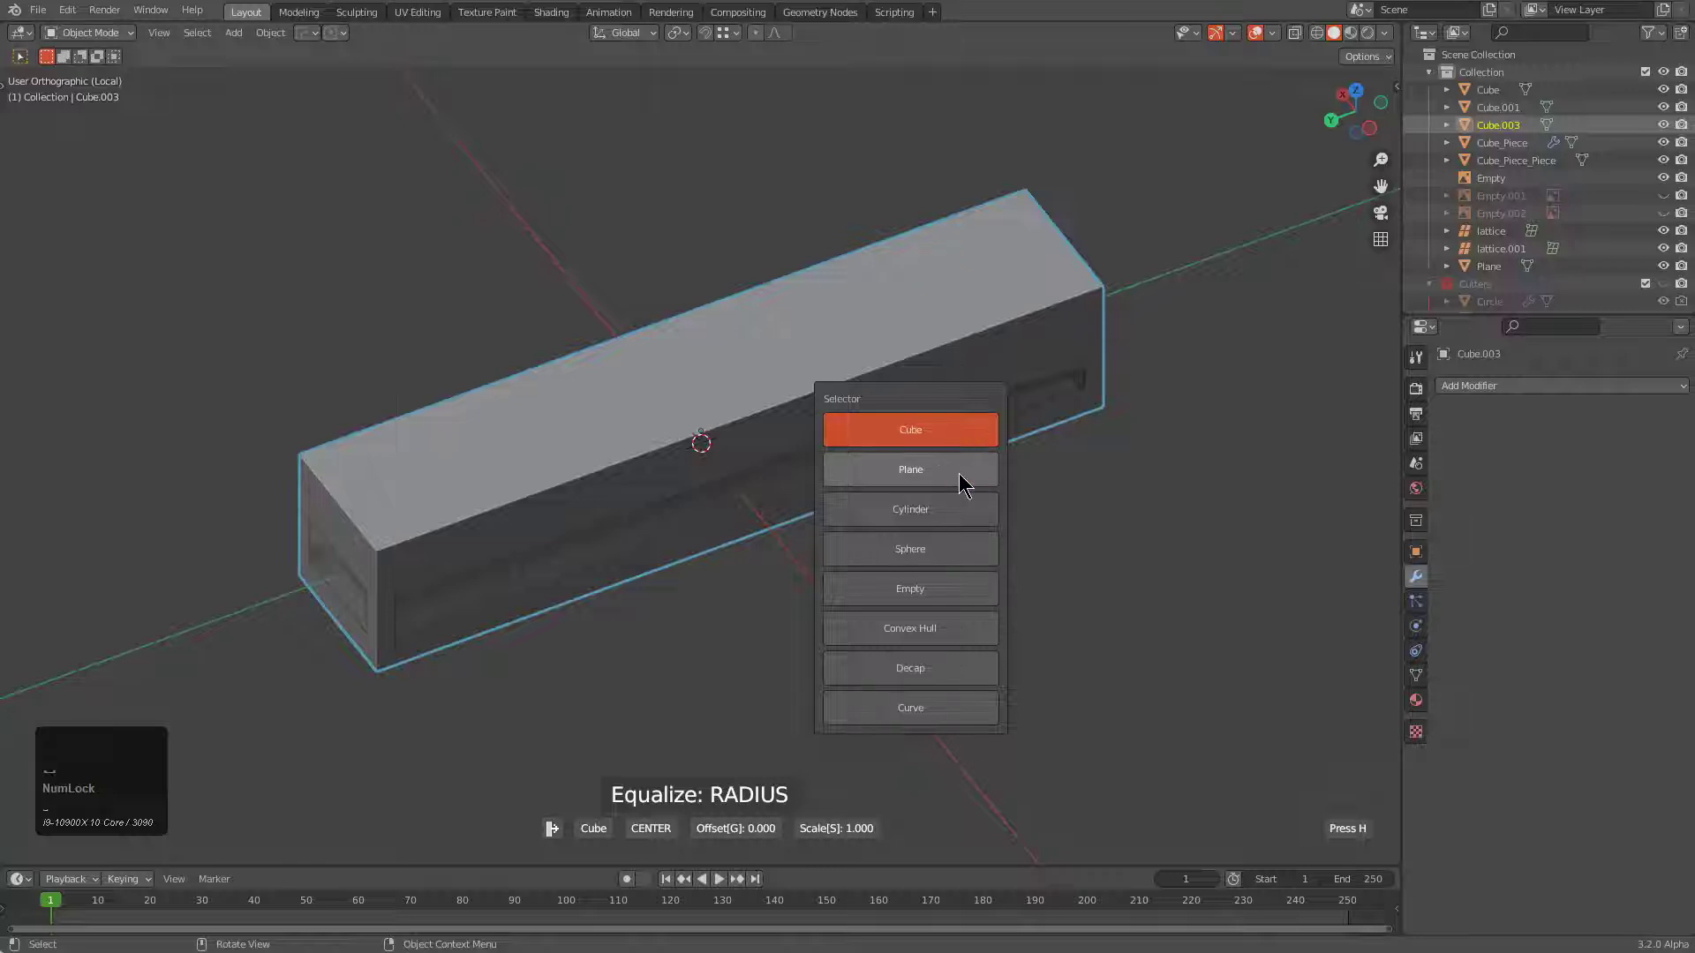
left_click(955, 473)
key("space")
key("x")
key("x")
key("x")
key("x")
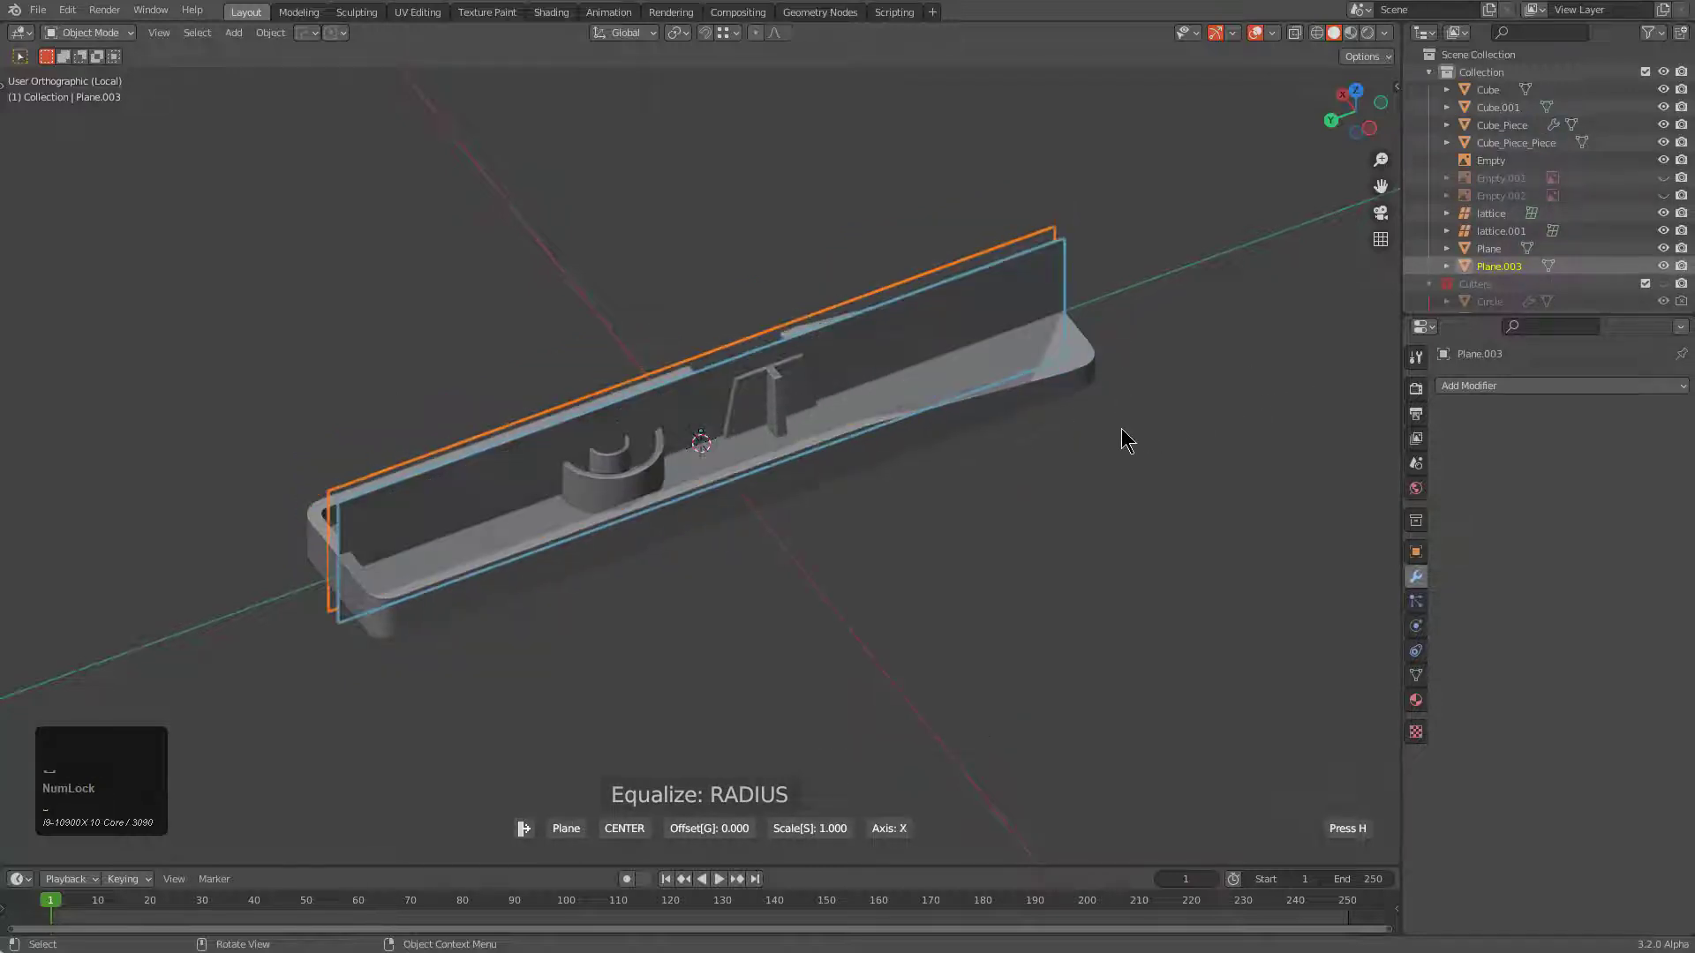
Place the plane at the +Z side of the piece, align it to the Z axis, and finish To_Shape.
scroll(1107, 431, "down", 3)
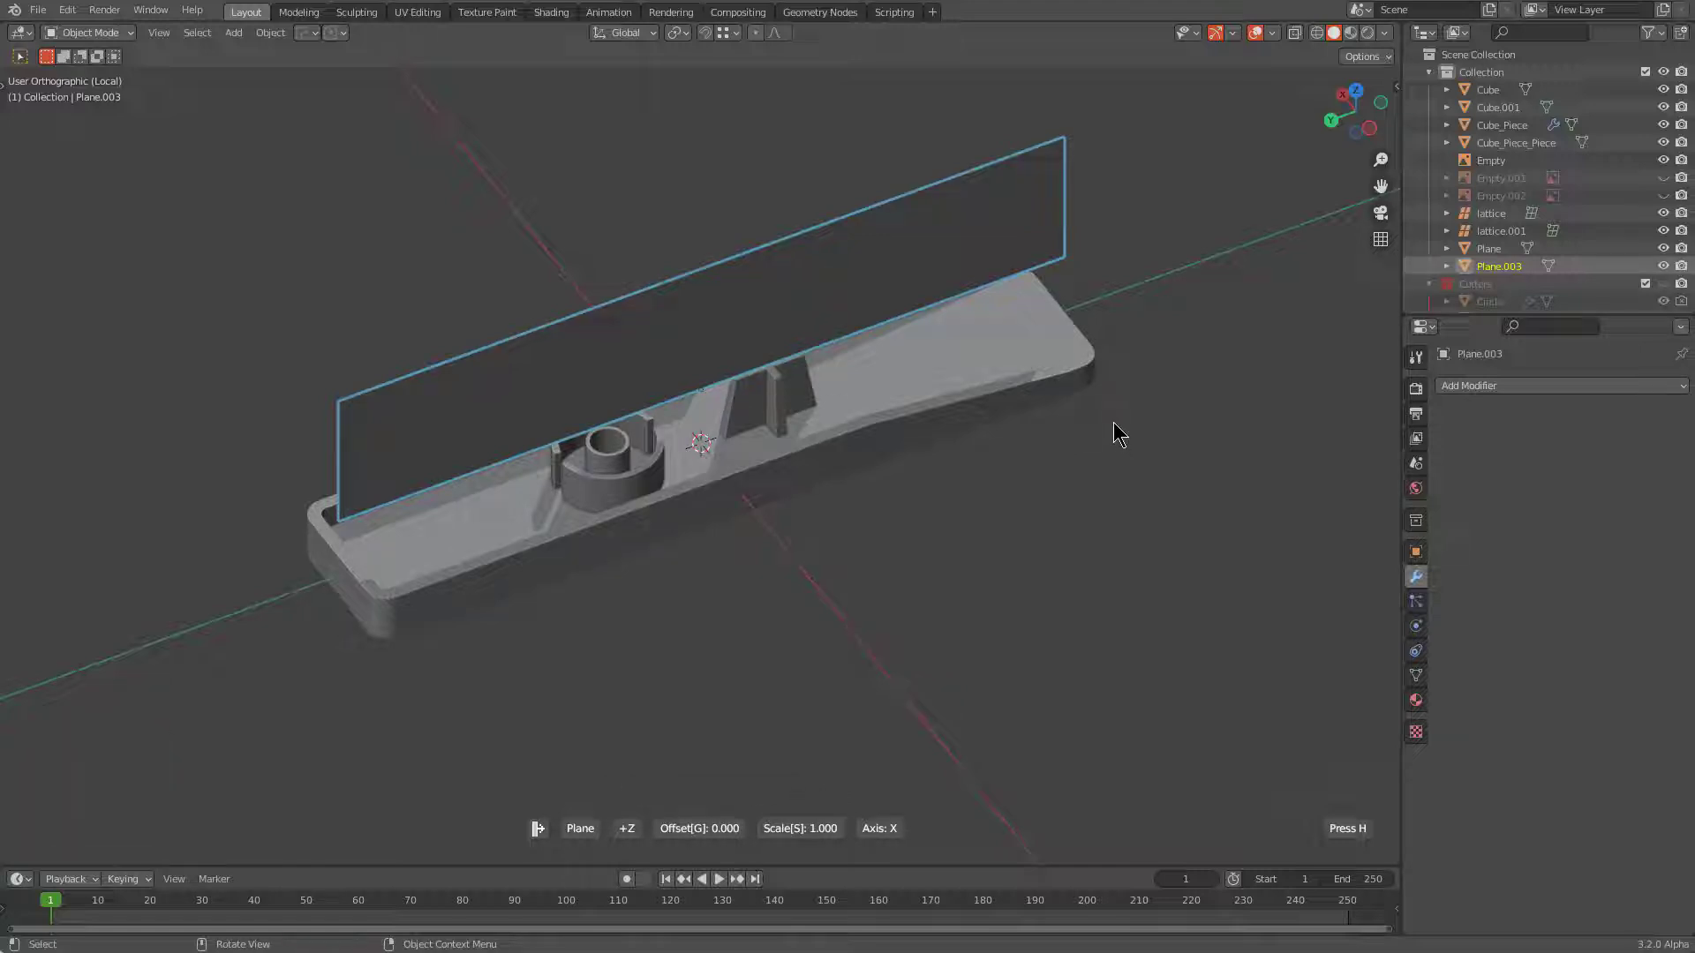
key("z")
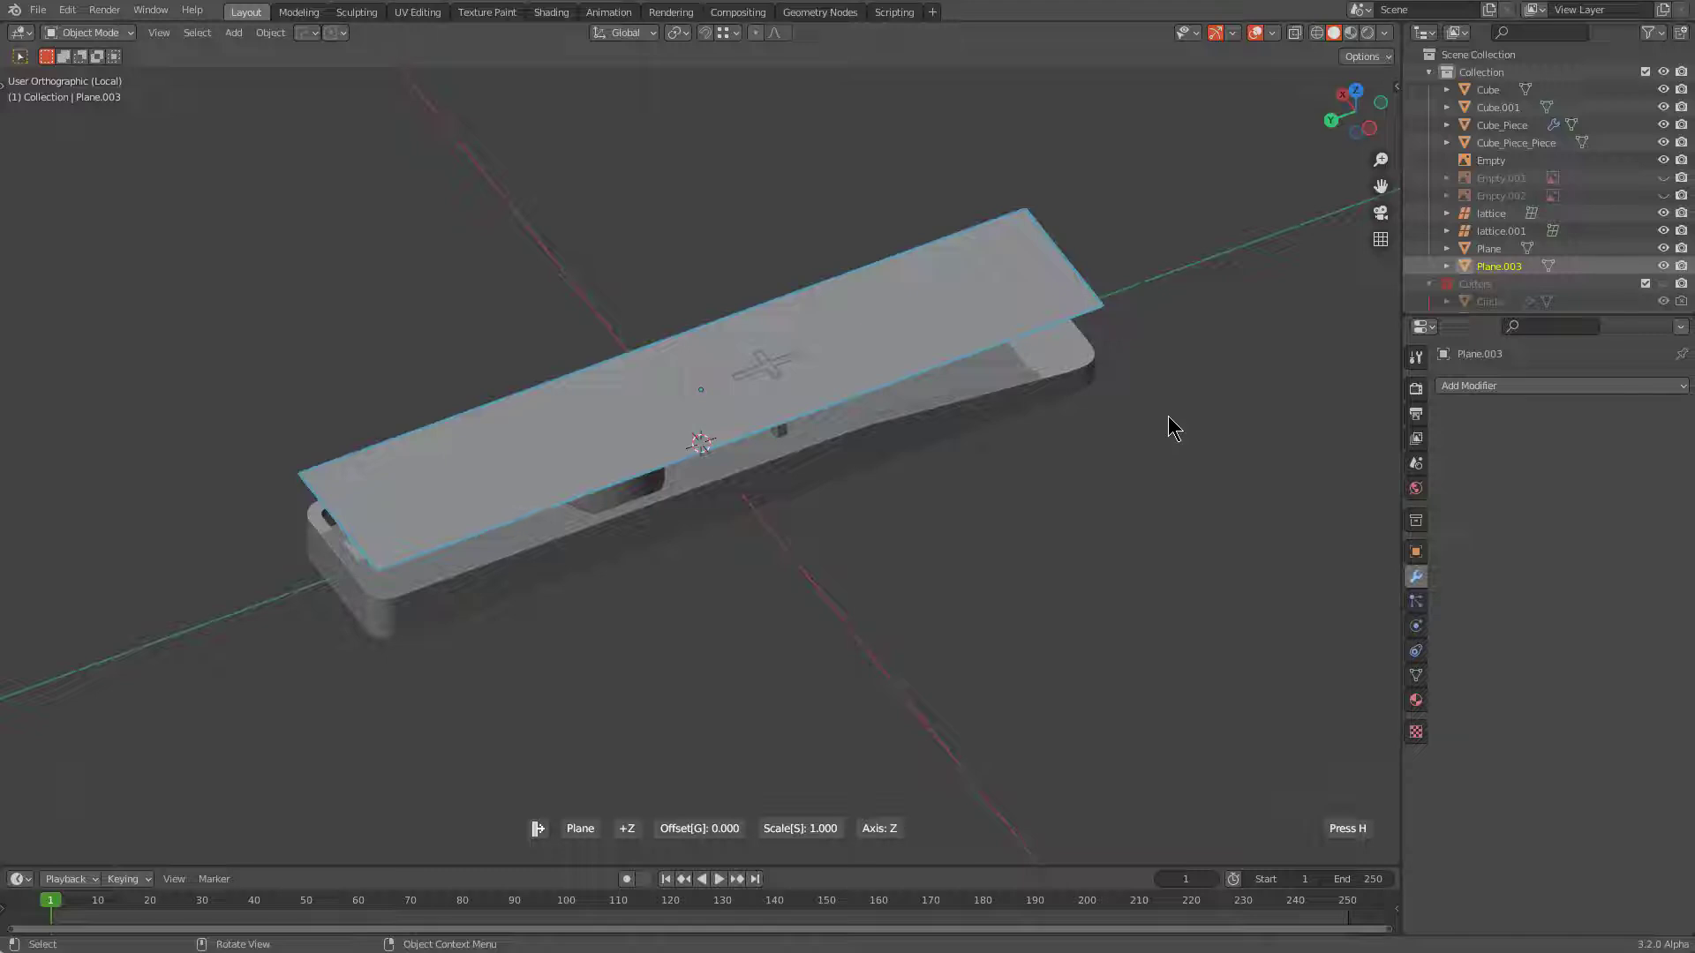
left_click(1168, 416)
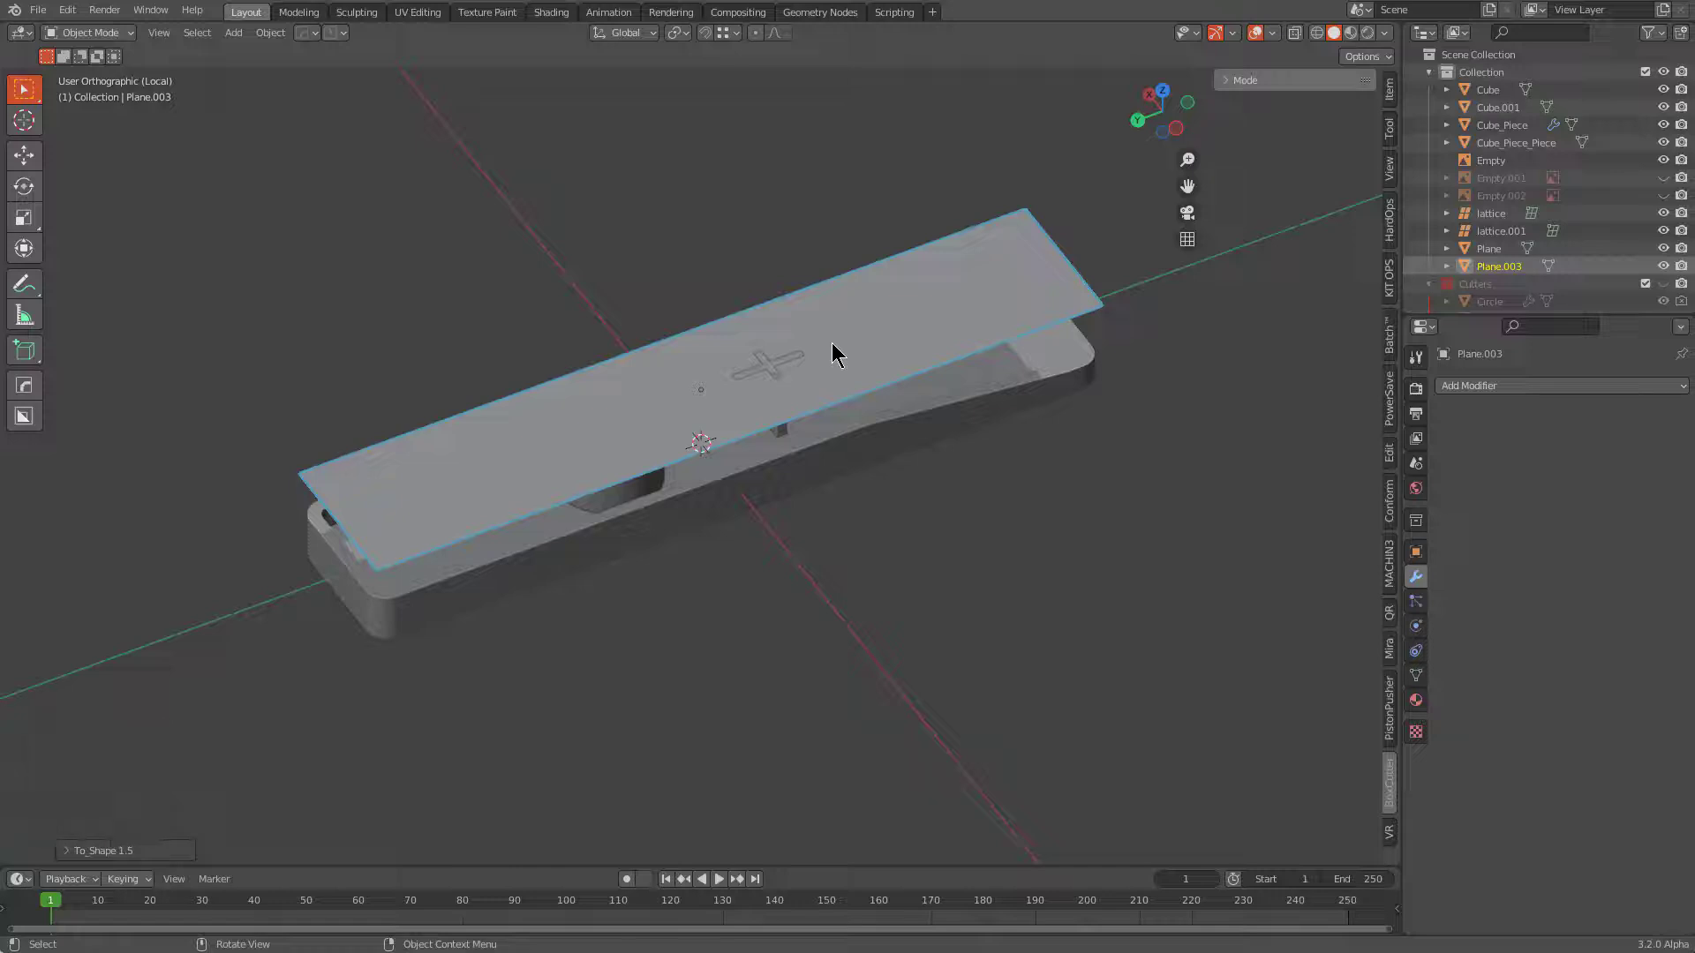
Create a new General file and delete the default cube.
key("ctrl+n")
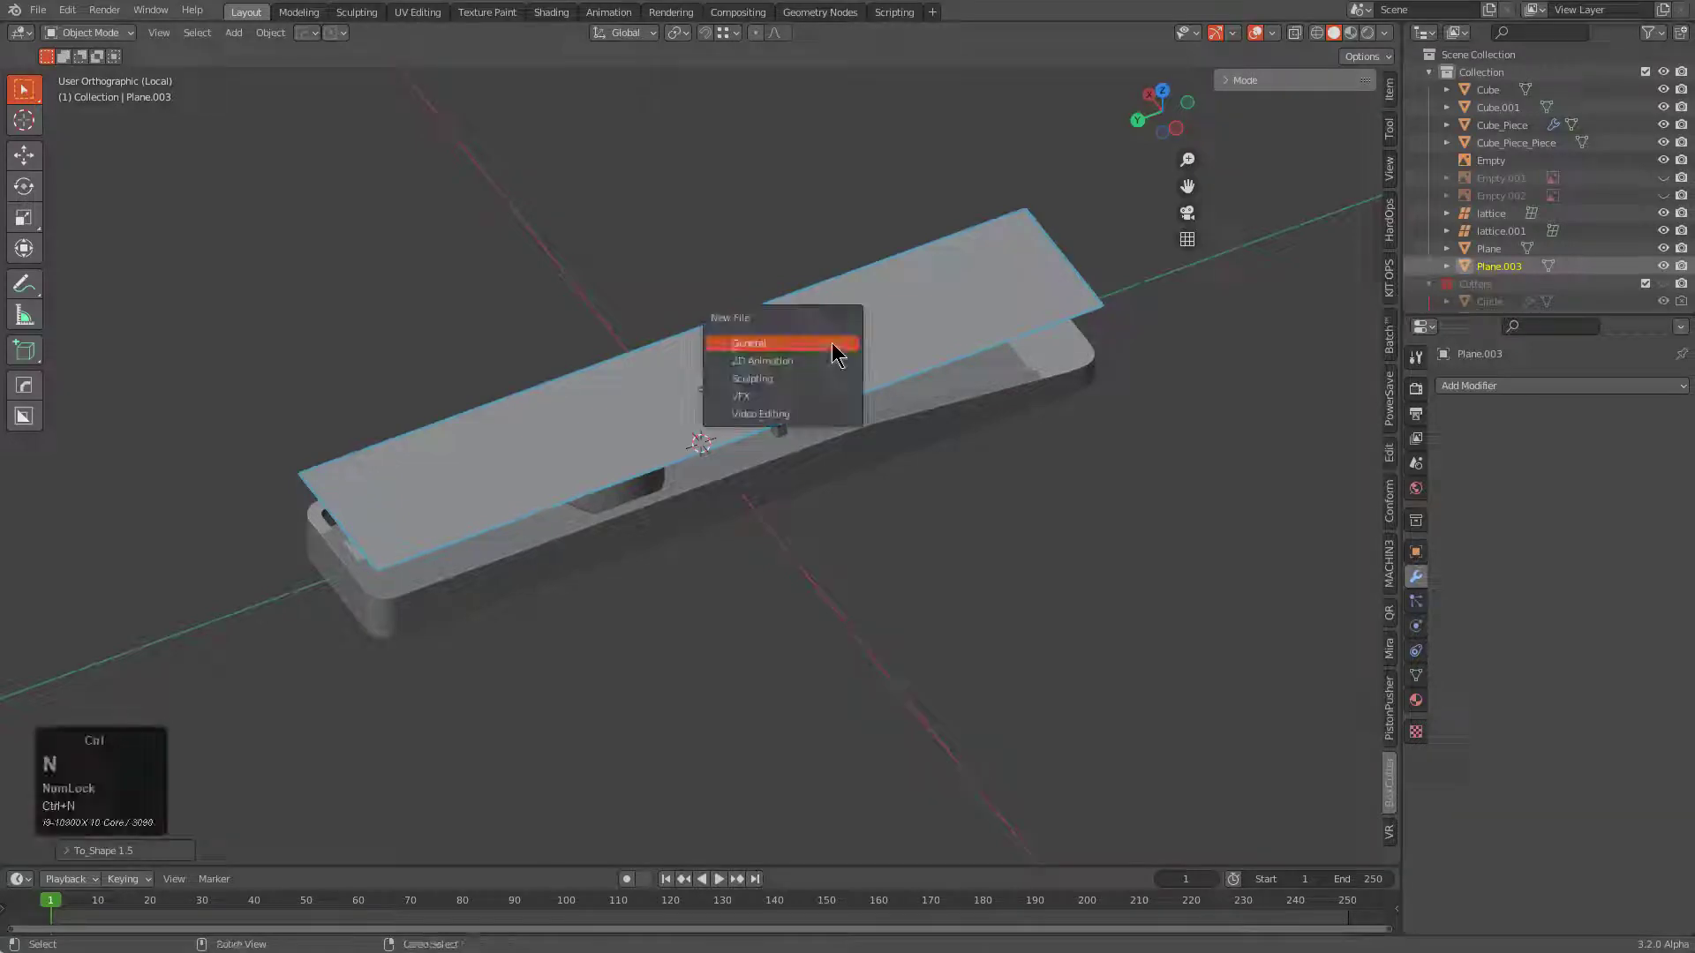
key("Return")
key("d")
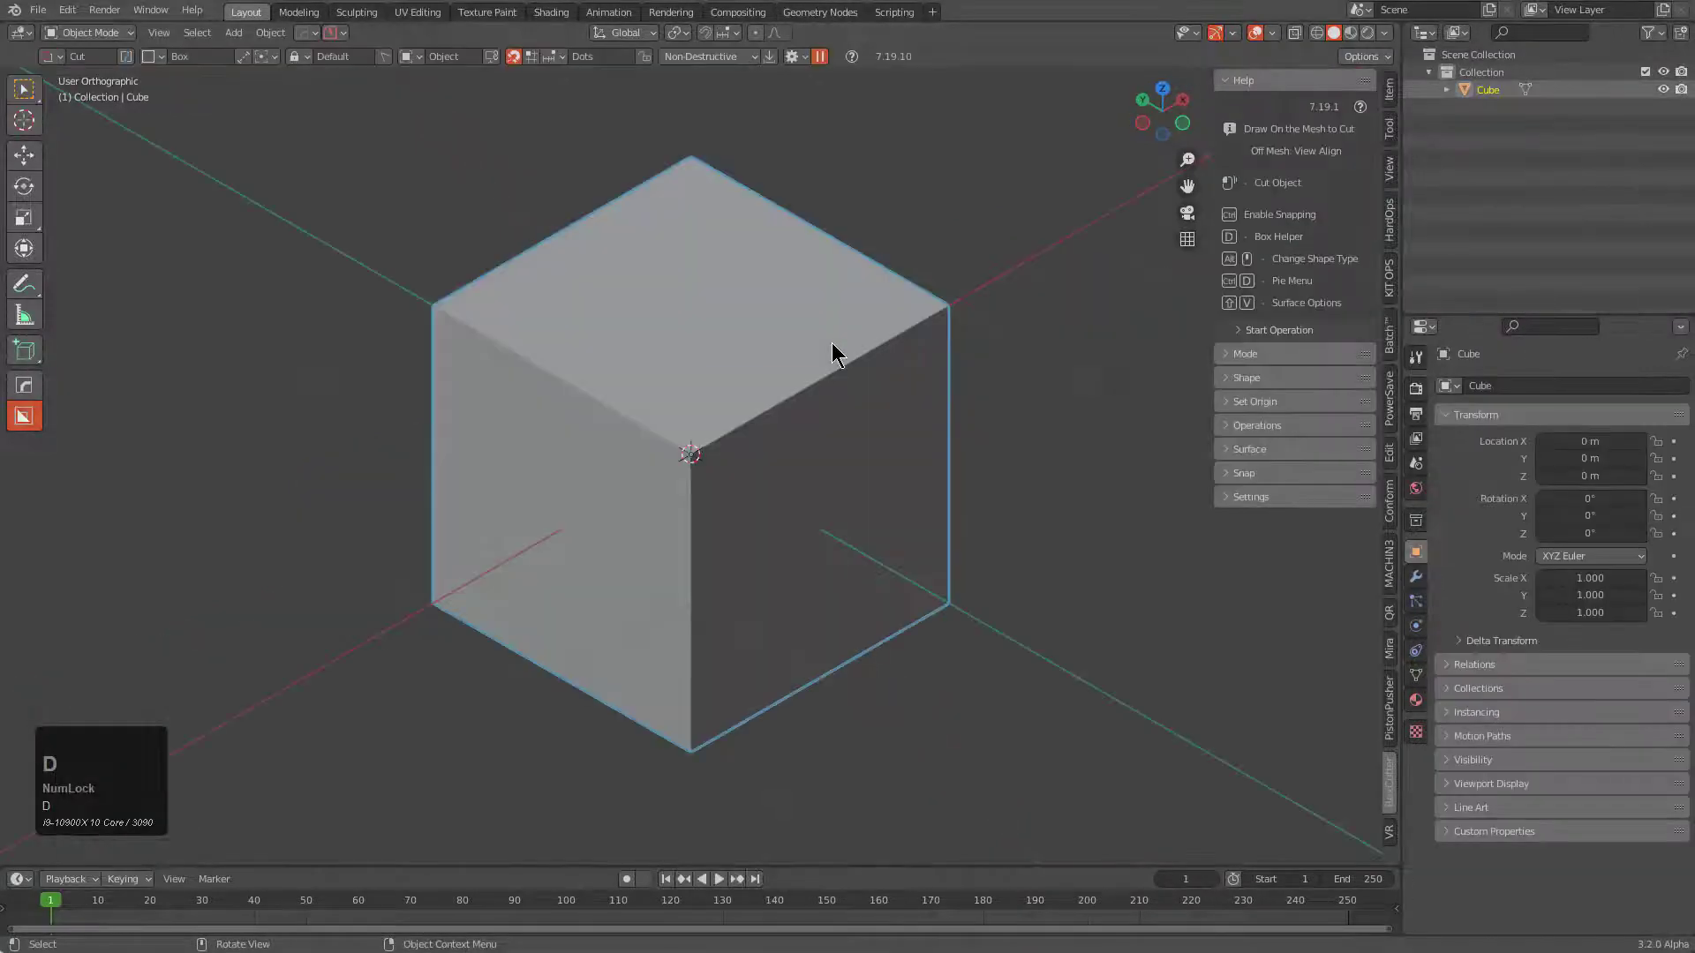
key("x")
left_click(831, 344)
Activate the HardOps tool and add its rounded cube primitive to the empty scene.
left_click(11, 389)
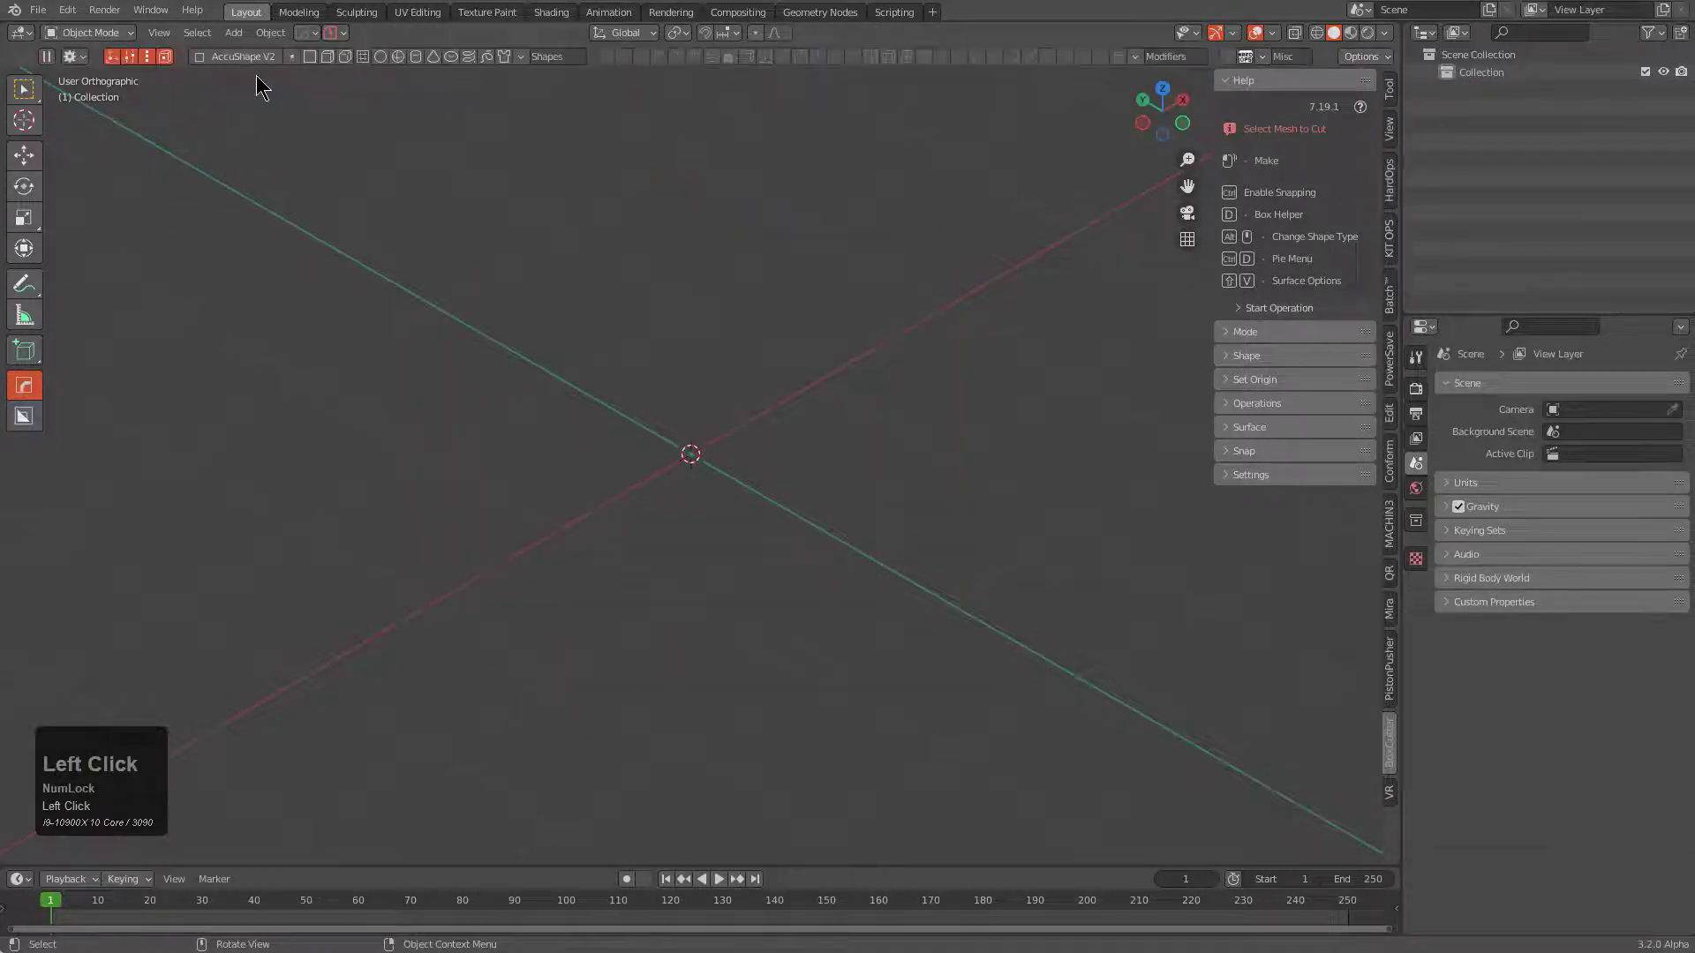
left_click(356, 57)
scroll(692, 226, "down", 3)
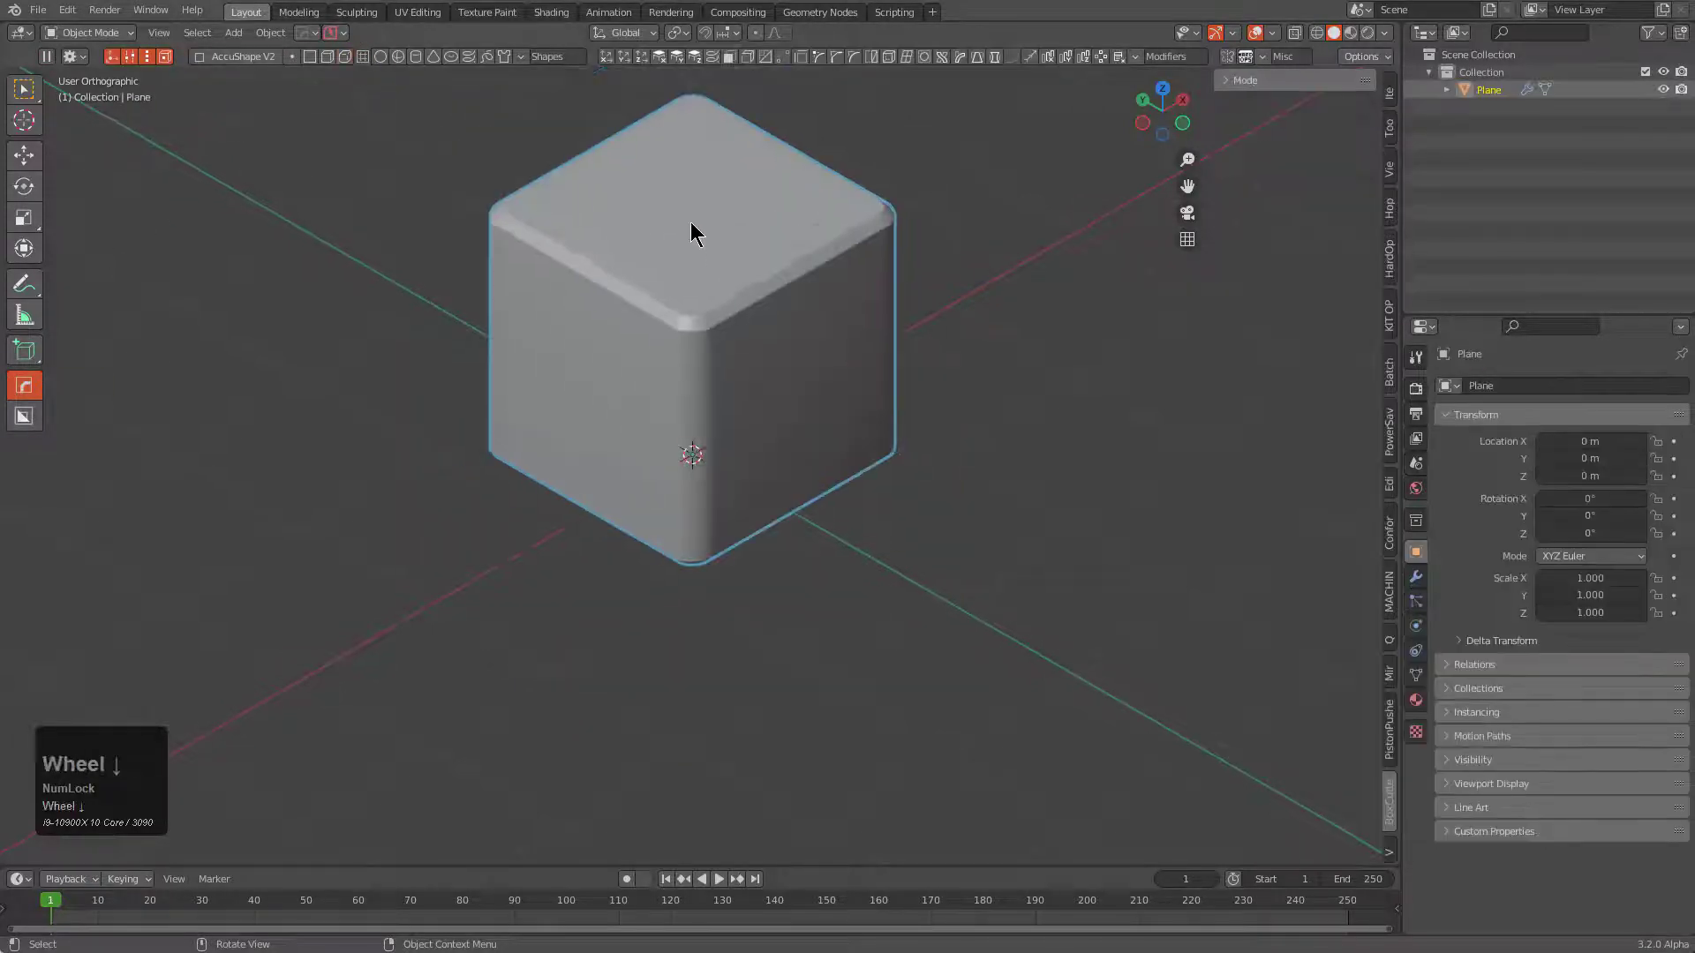
scroll(688, 291, "up", 3)
Adjust the cube's bevel widths: HOPS_bevel_A to 0.506, HOPS_bevel_B to 0.234 and HOPS_bevel_C to 0.063.
key("q")
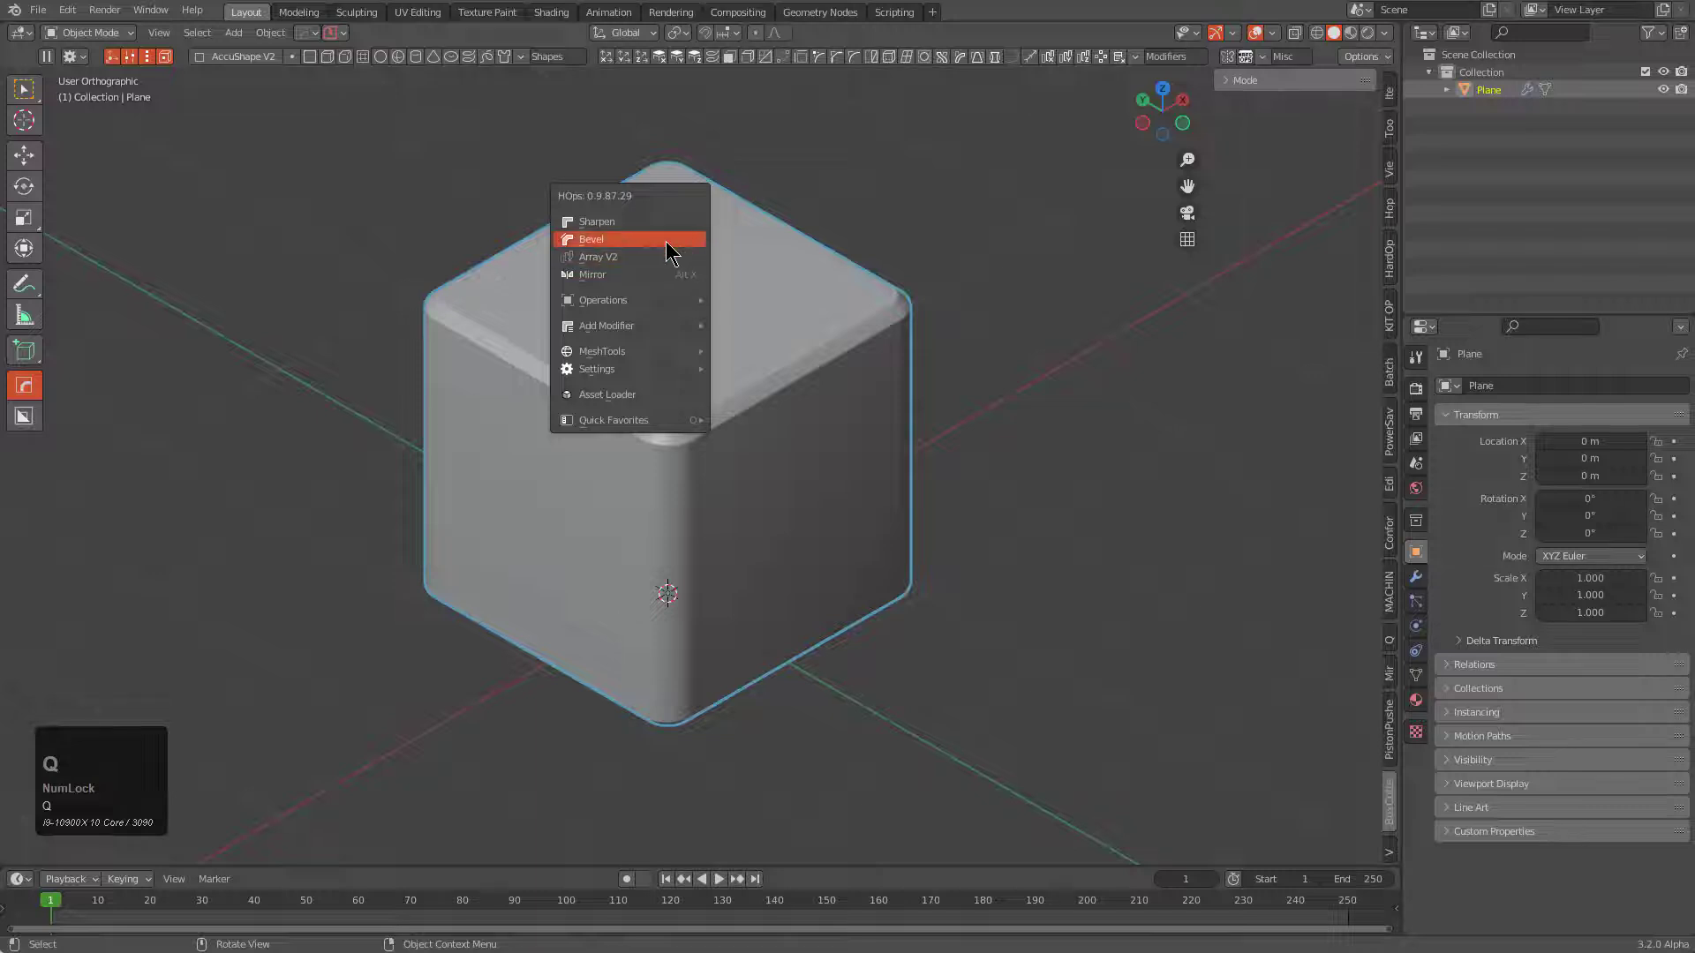
left_click(671, 240)
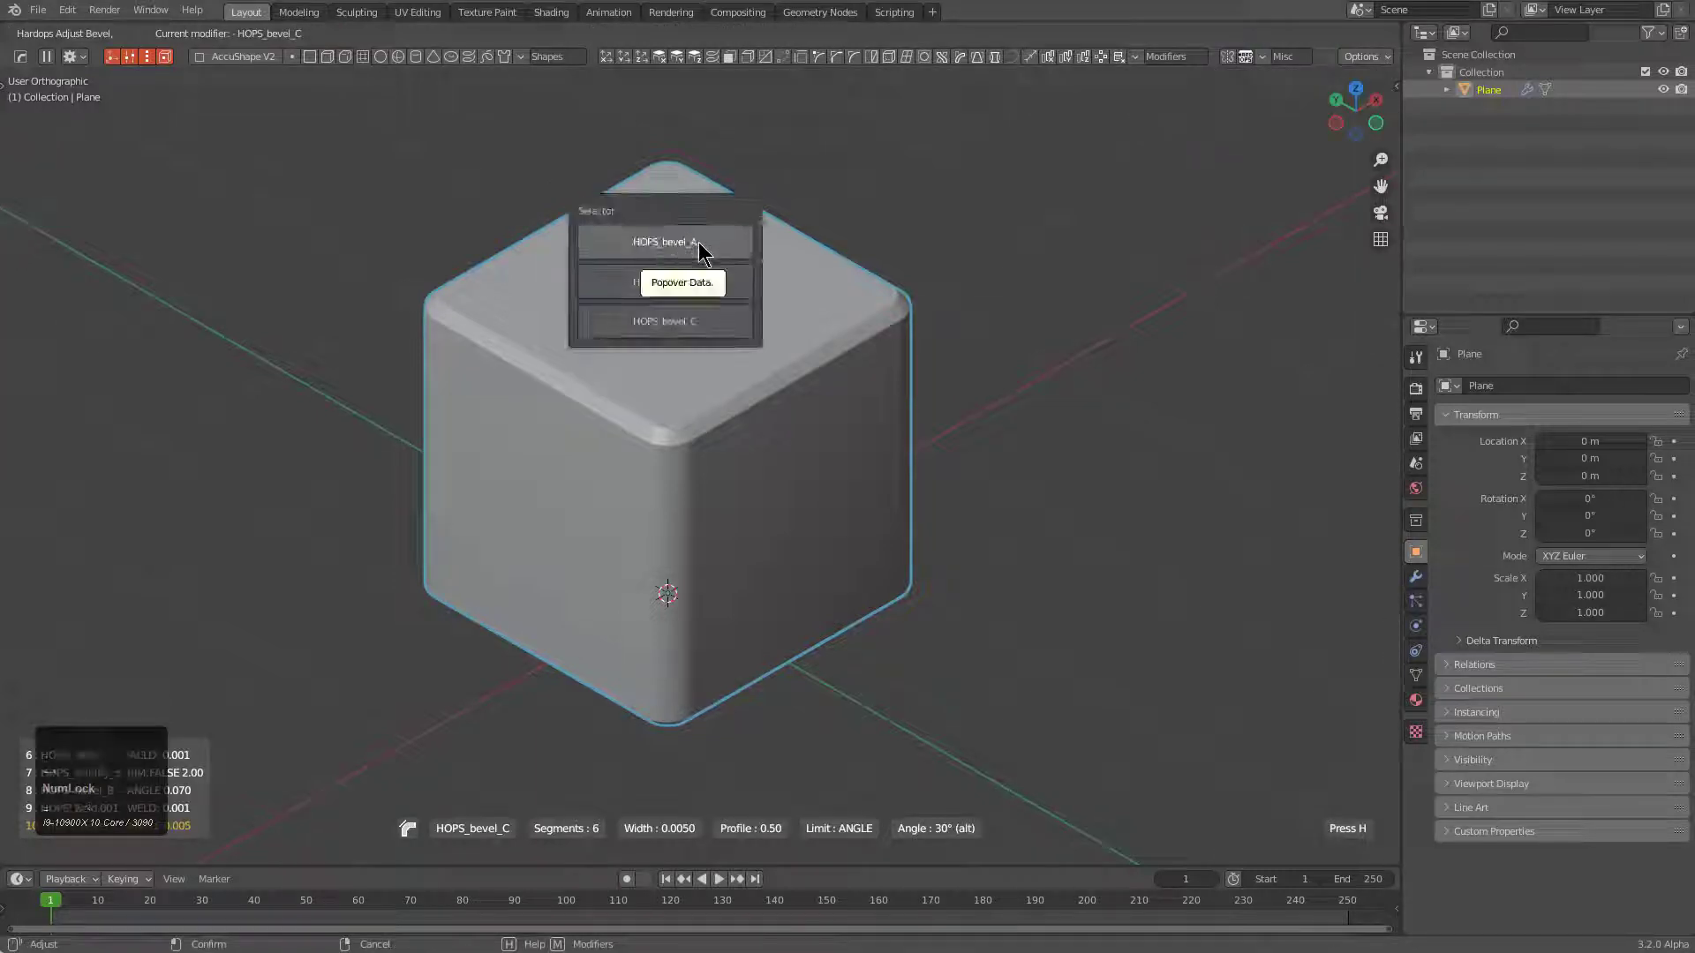
left_click(697, 244)
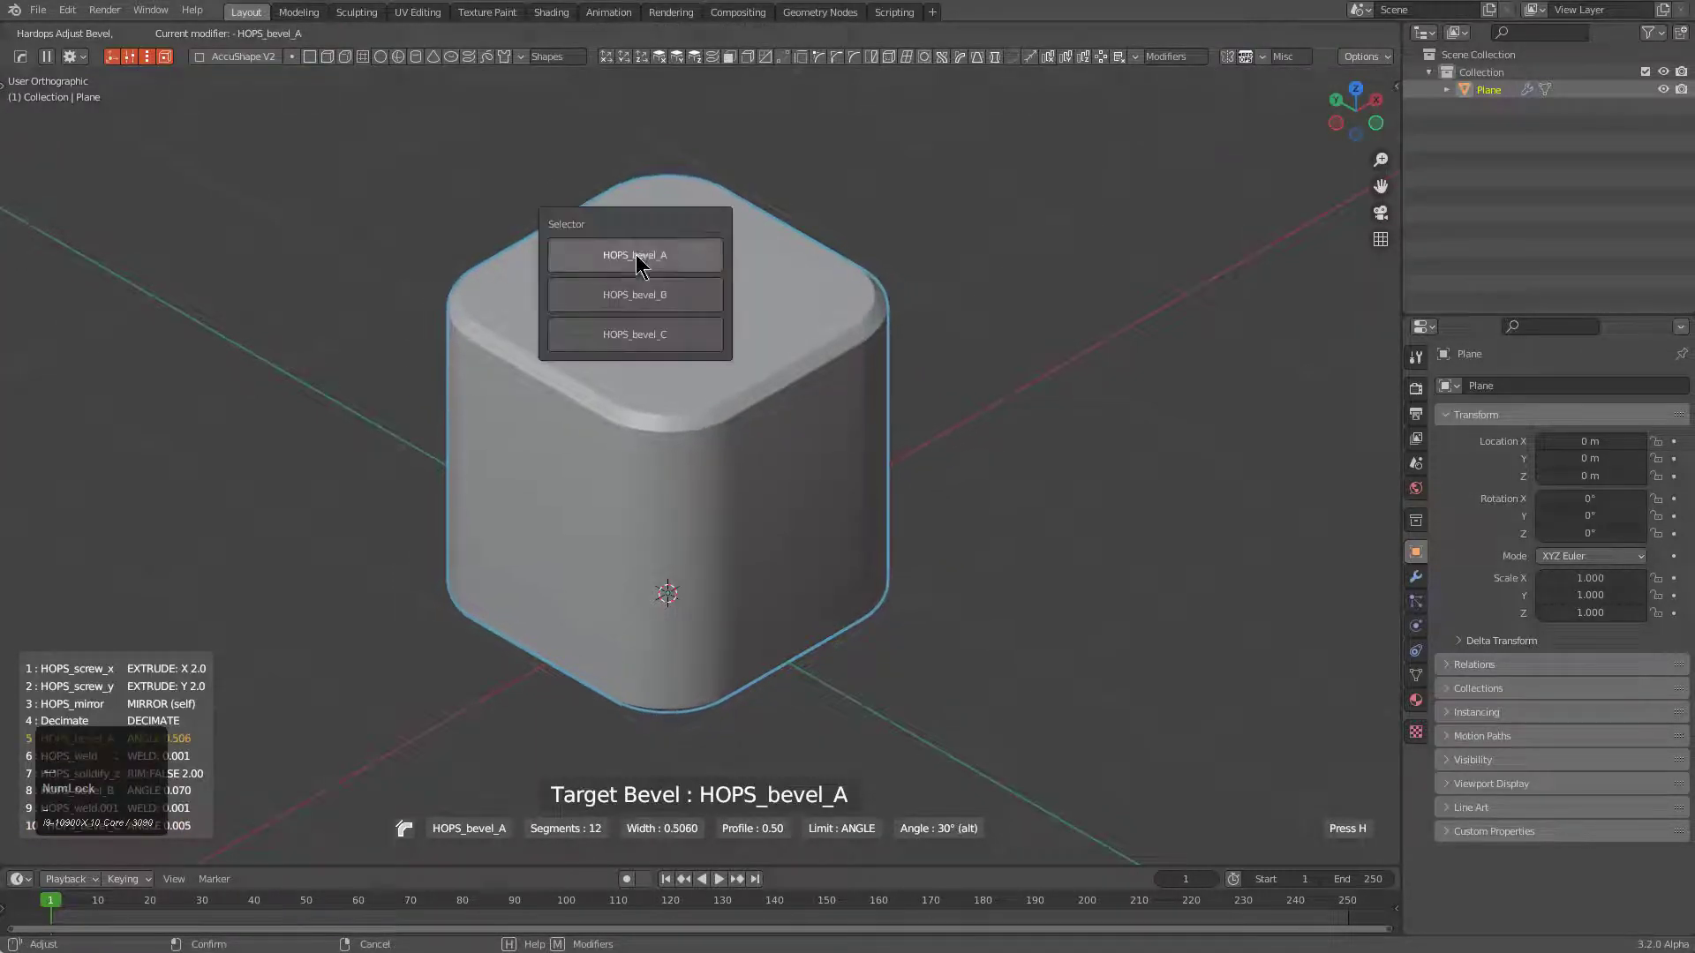
left_click(651, 288)
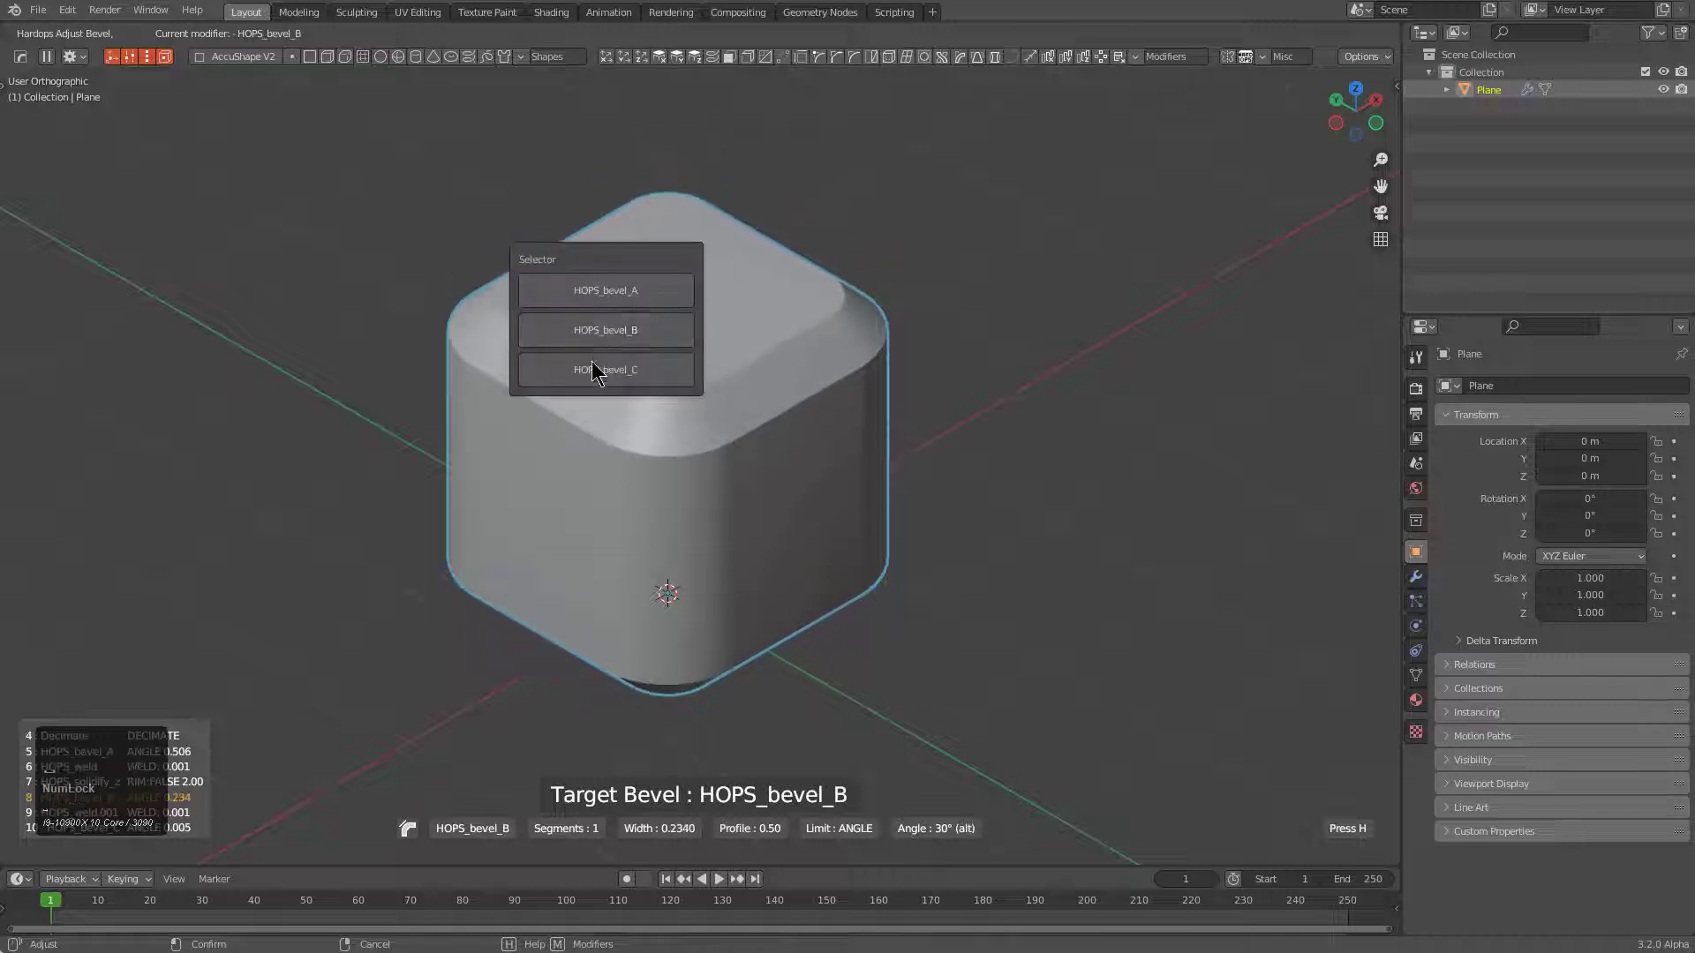
left_click(586, 367)
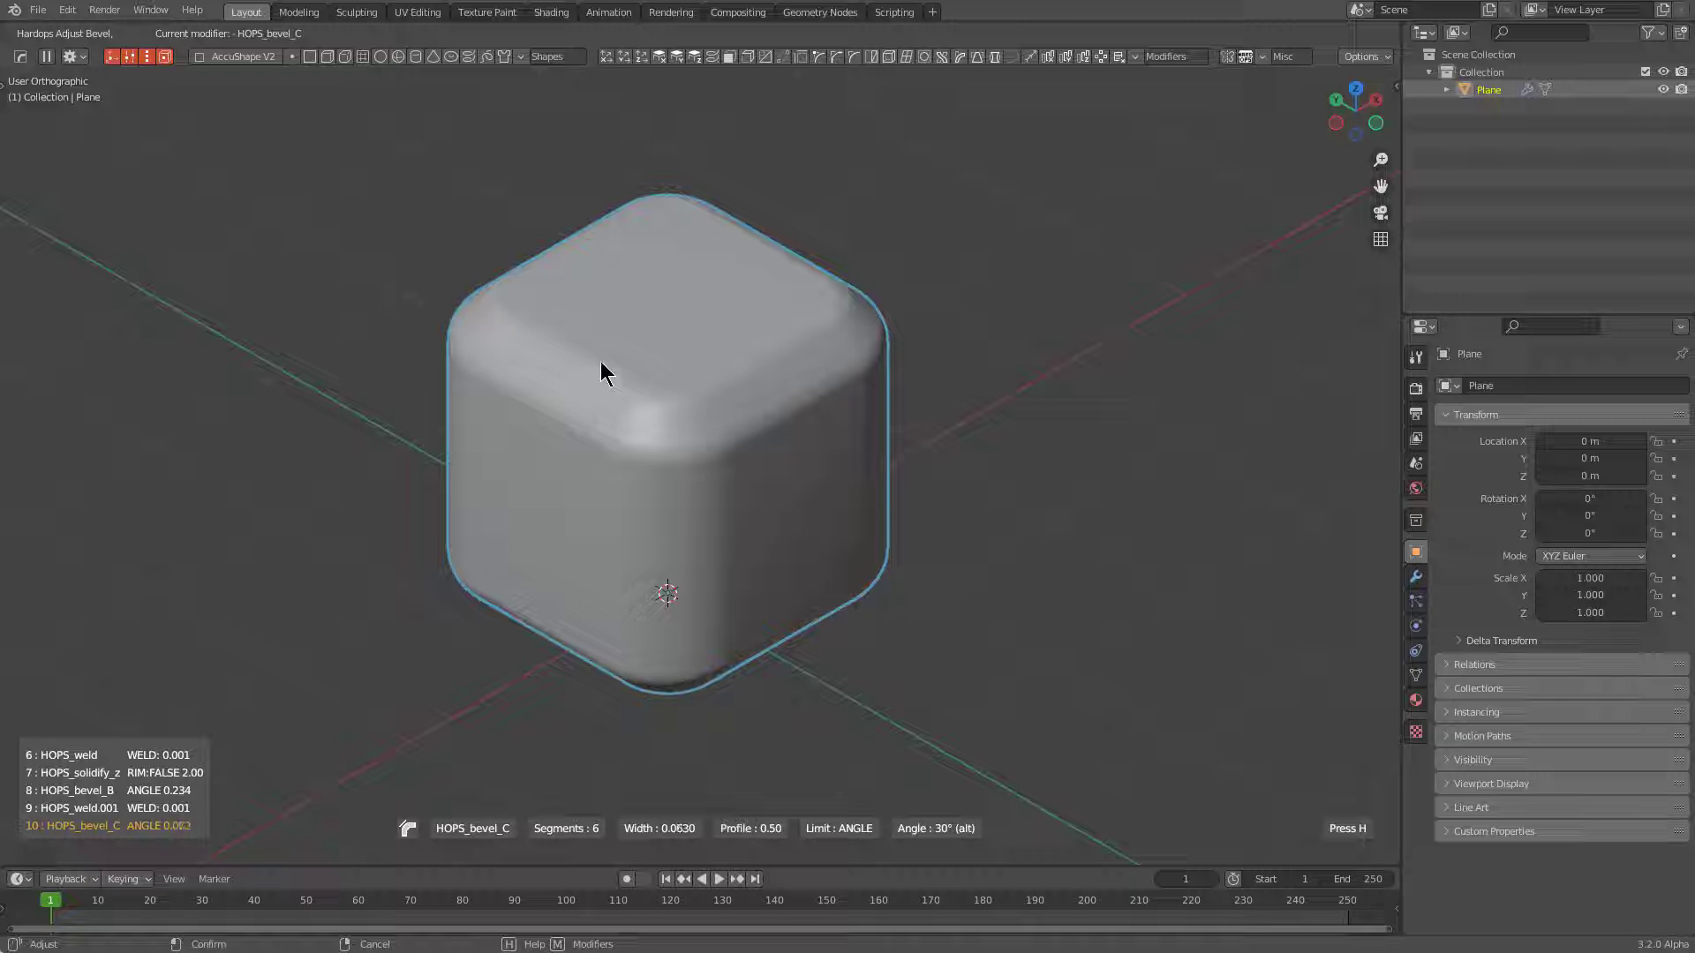
Cycle repeatedly through the cube's bevel modifiers as the adjustment target.
key("q")
key("q")
key("q")
key("q")
key("q")
key("q")
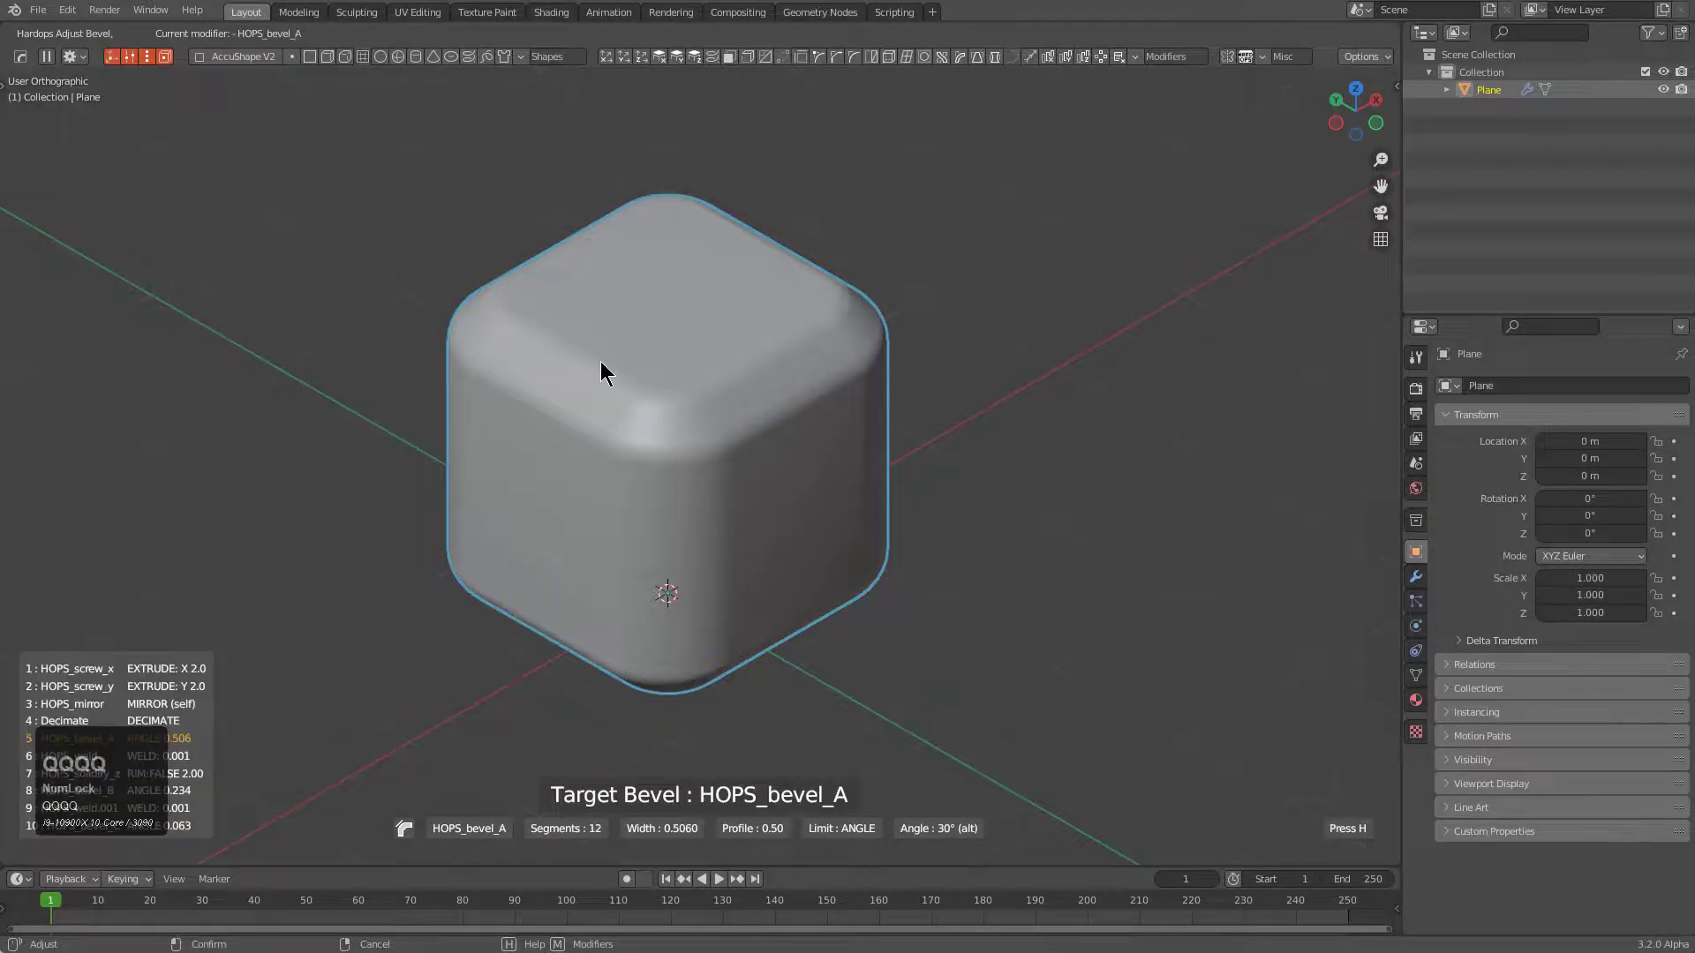
key("q")
key("q")
key("q")
key("q")
key("q")
key("q")
key("q")
key("q")
key("q")
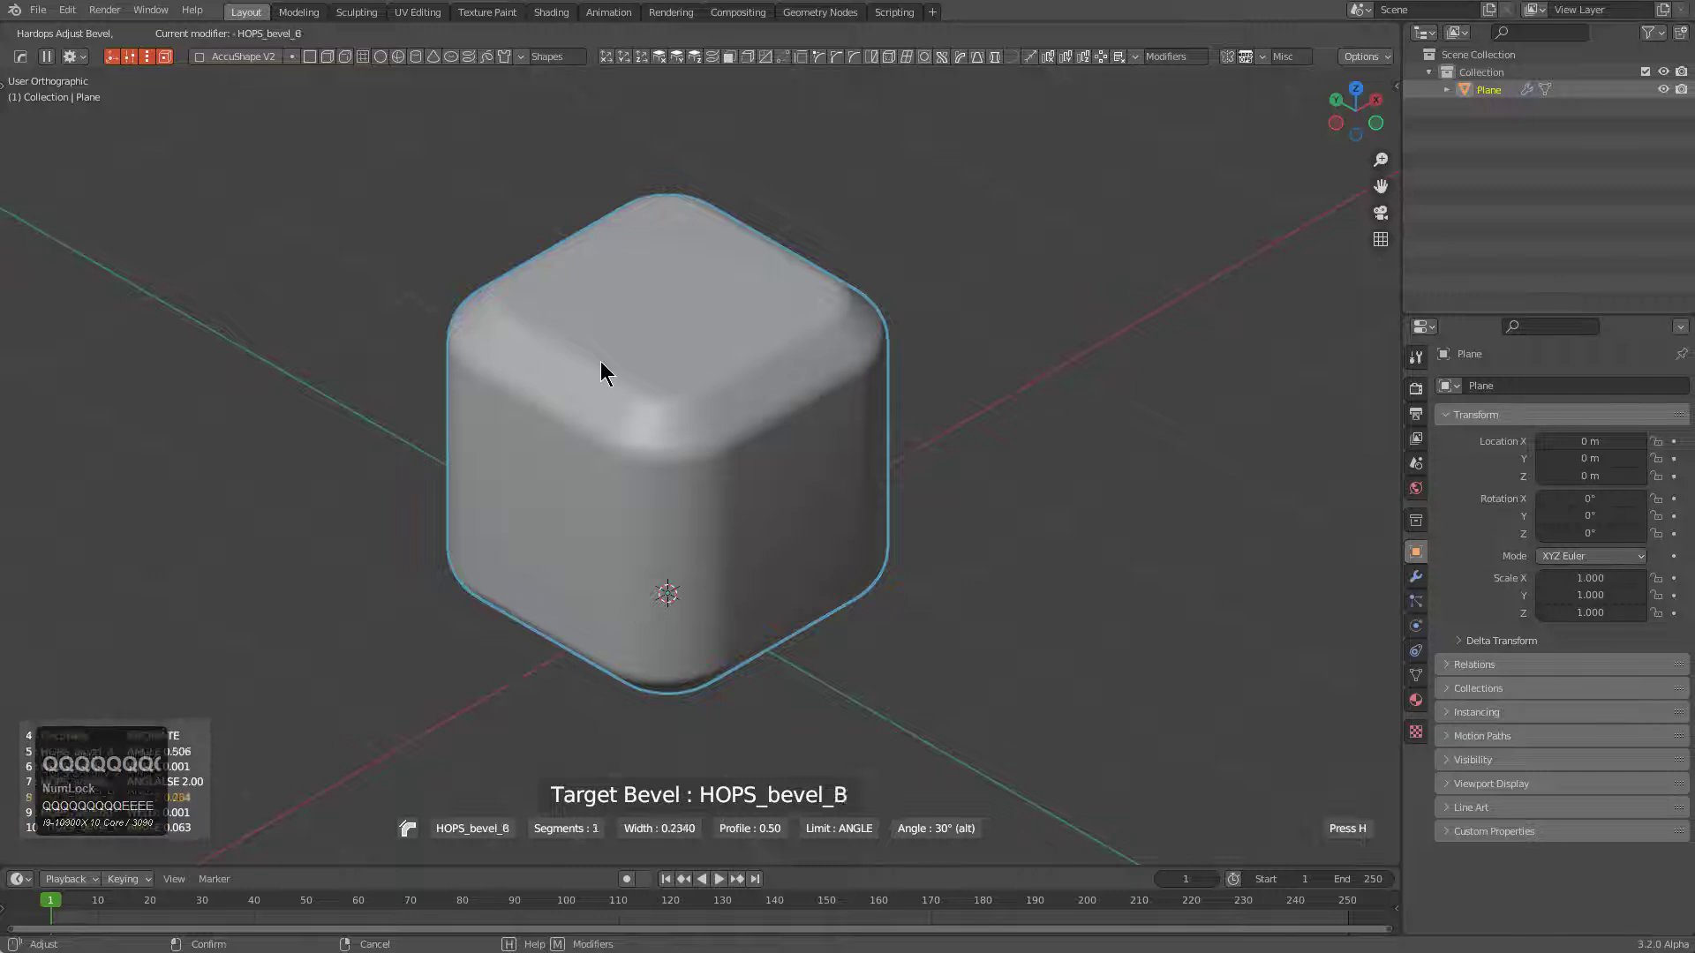
Target HOPS_bevel_A, set its width to 0.533, and accept the bevel adjustment.
key("e")
key("e")
key("e")
key("e")
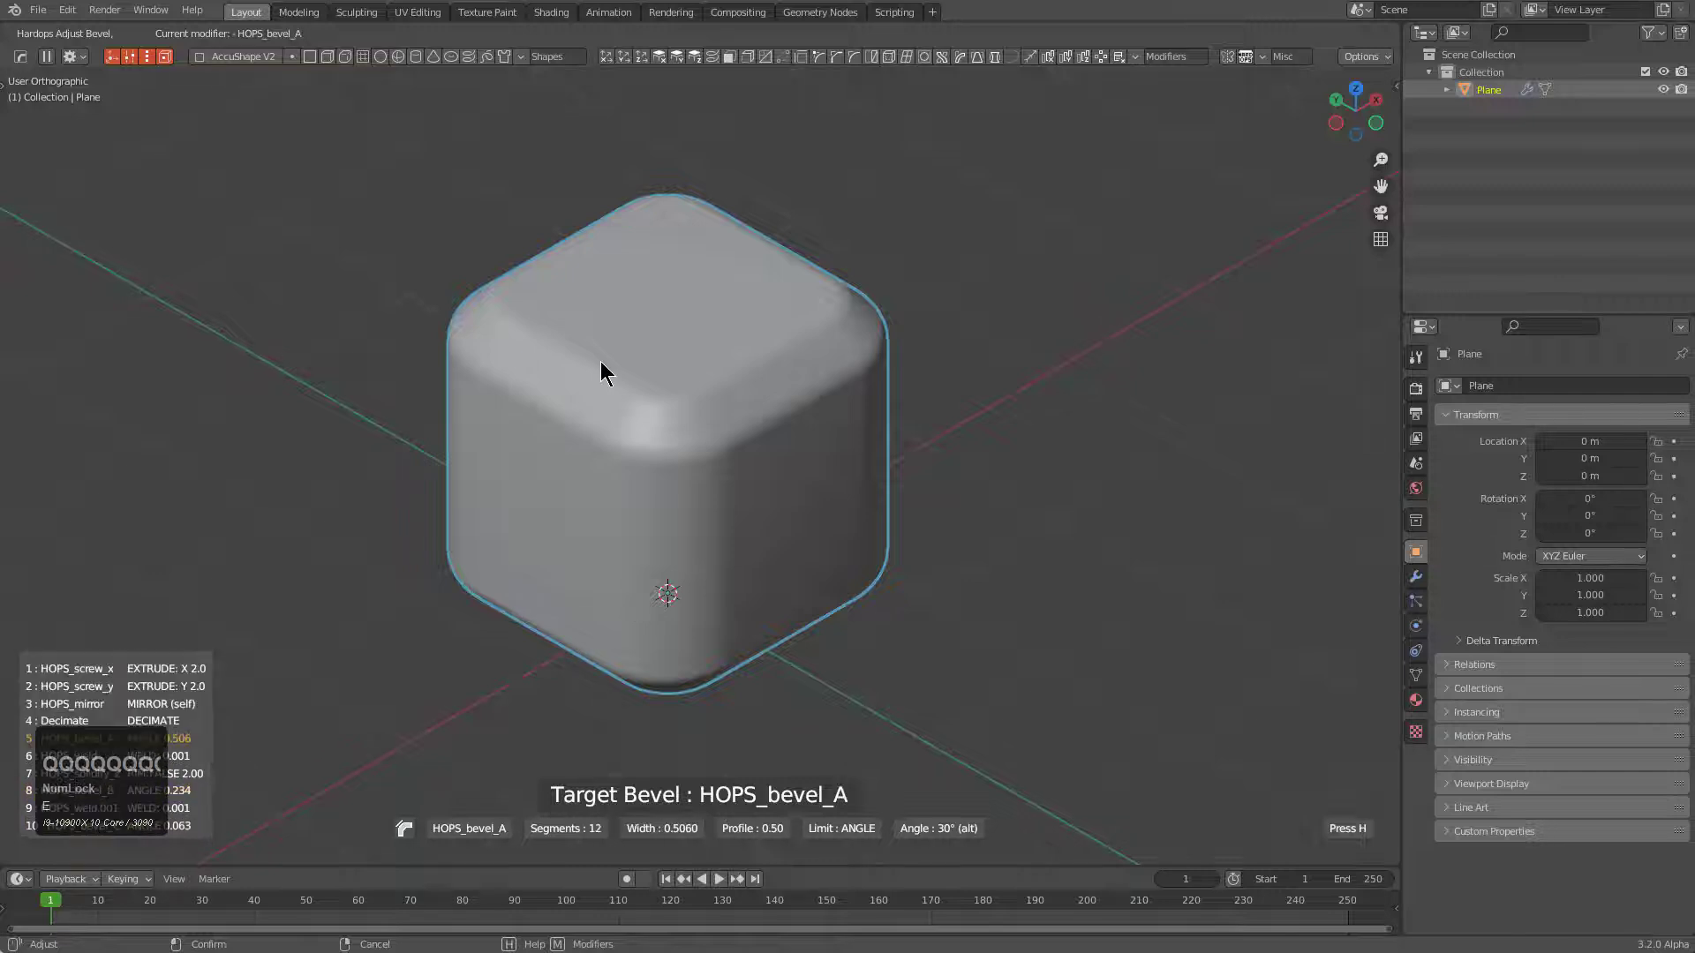
key("e")
key("e")
key("e")
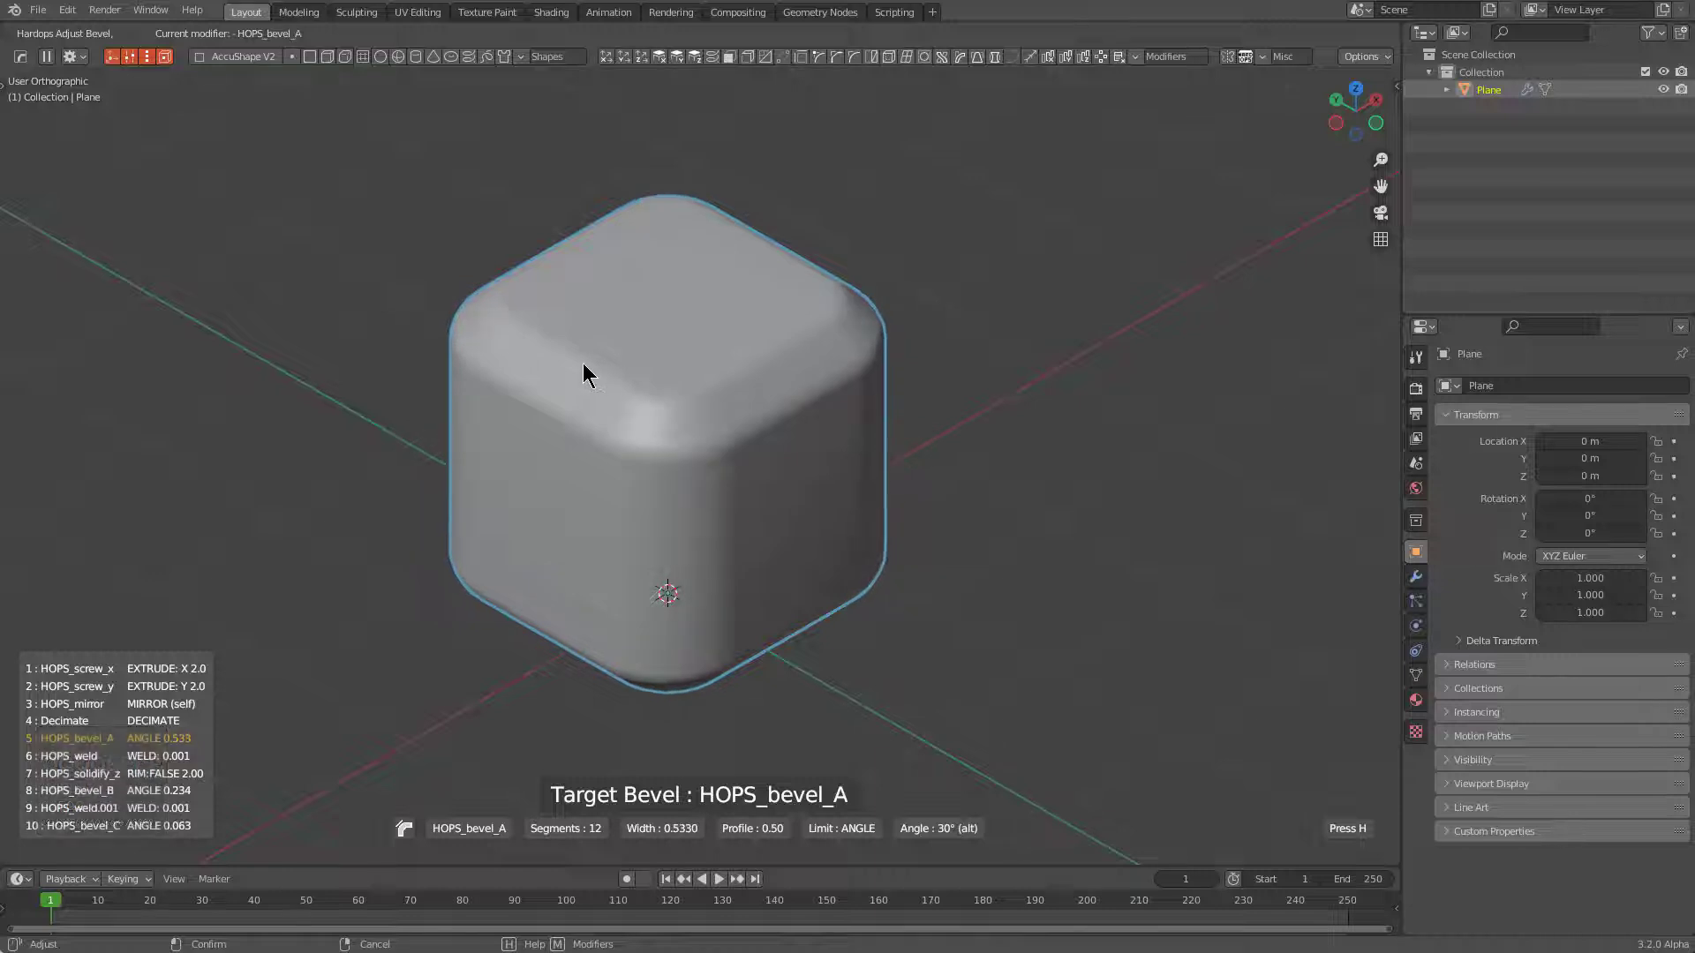
left_click(583, 363)
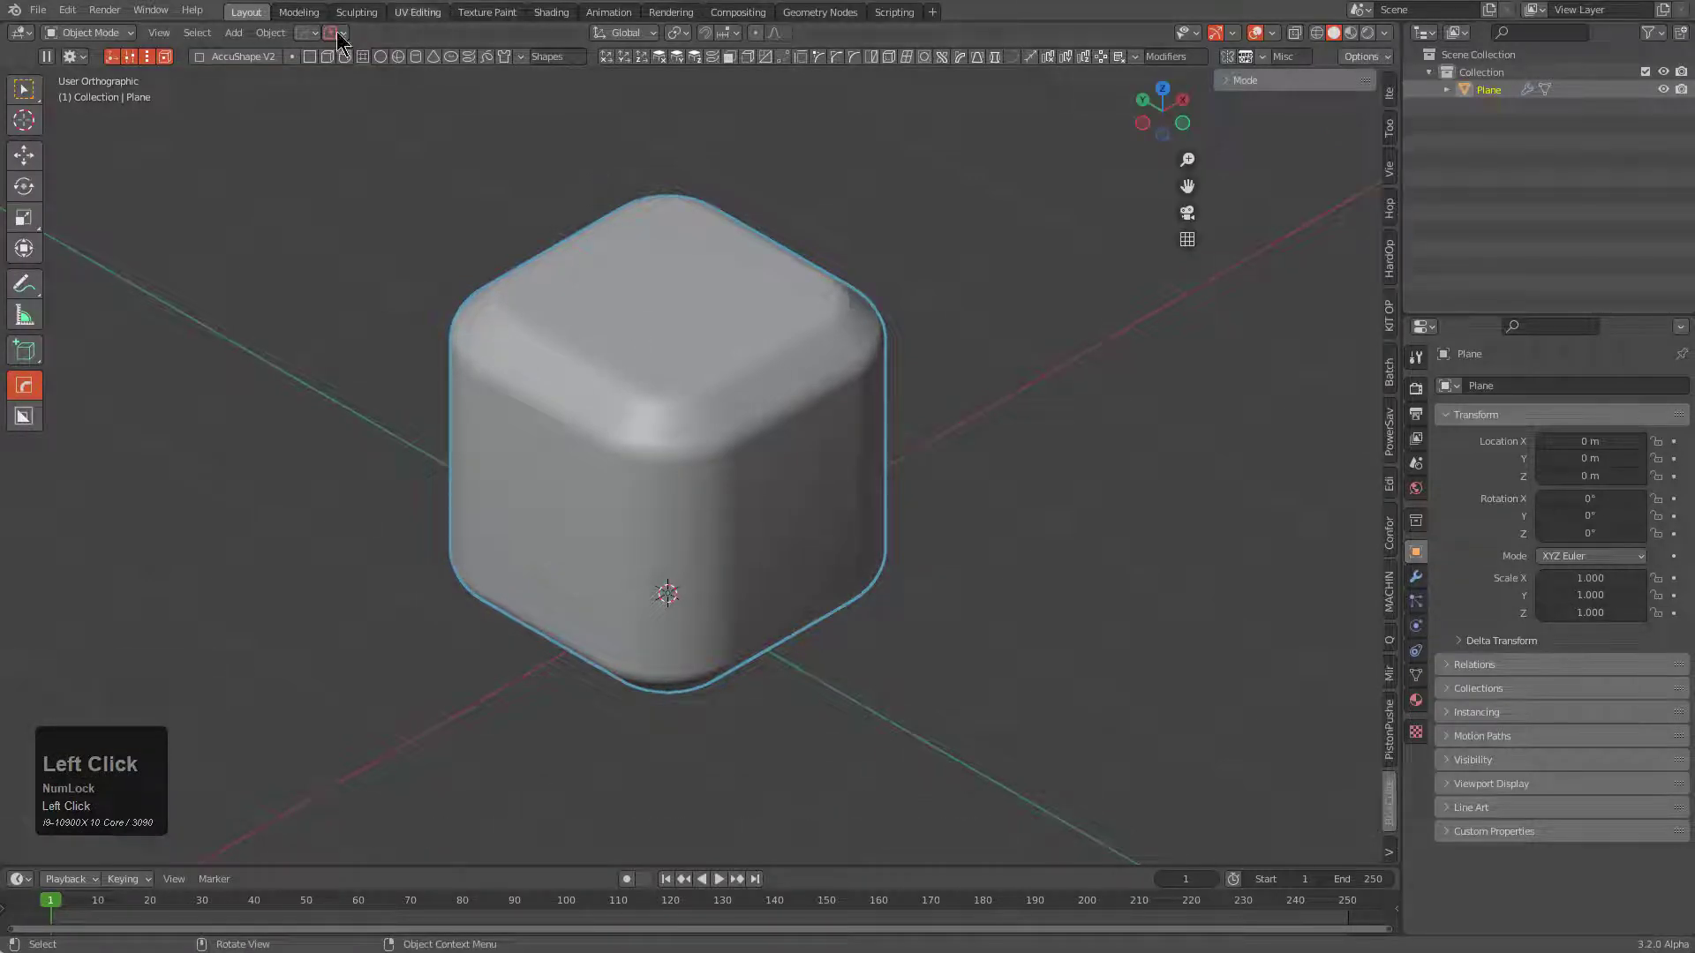
Display the rounded cube's bevel dots in the viewport and use them to widen its bevels, starting with HOPS_bevel_A.
key("ctrl+b")
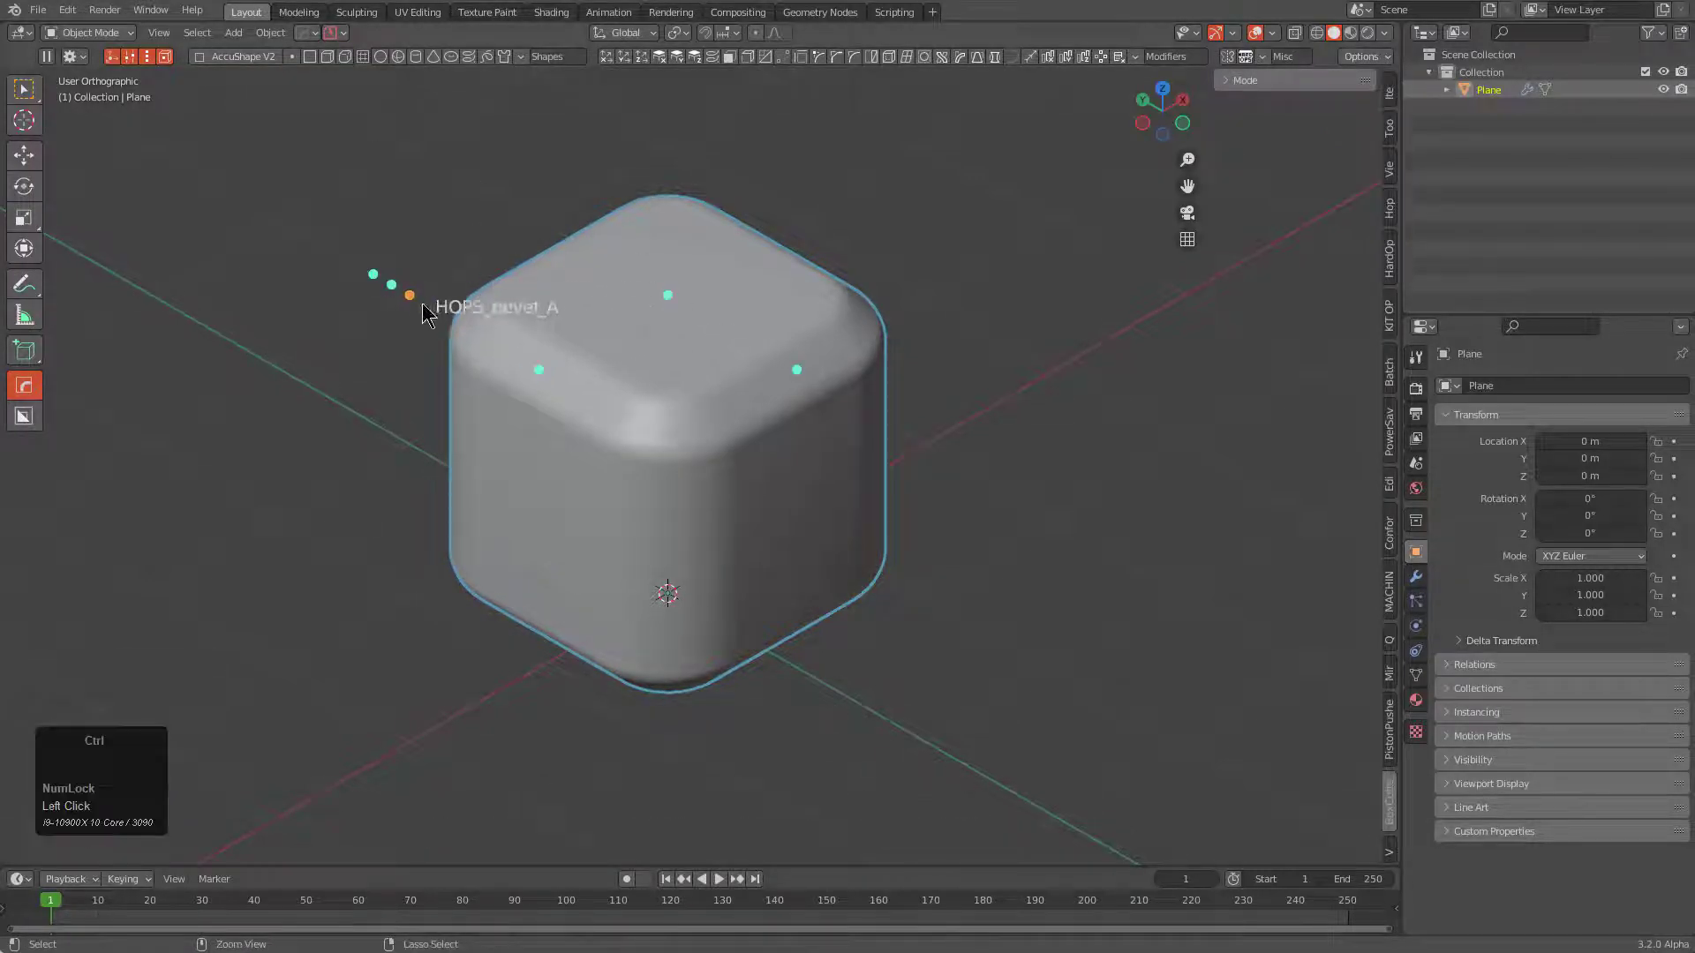
left_click_drag(411, 299, 367, 279, "ctrl")
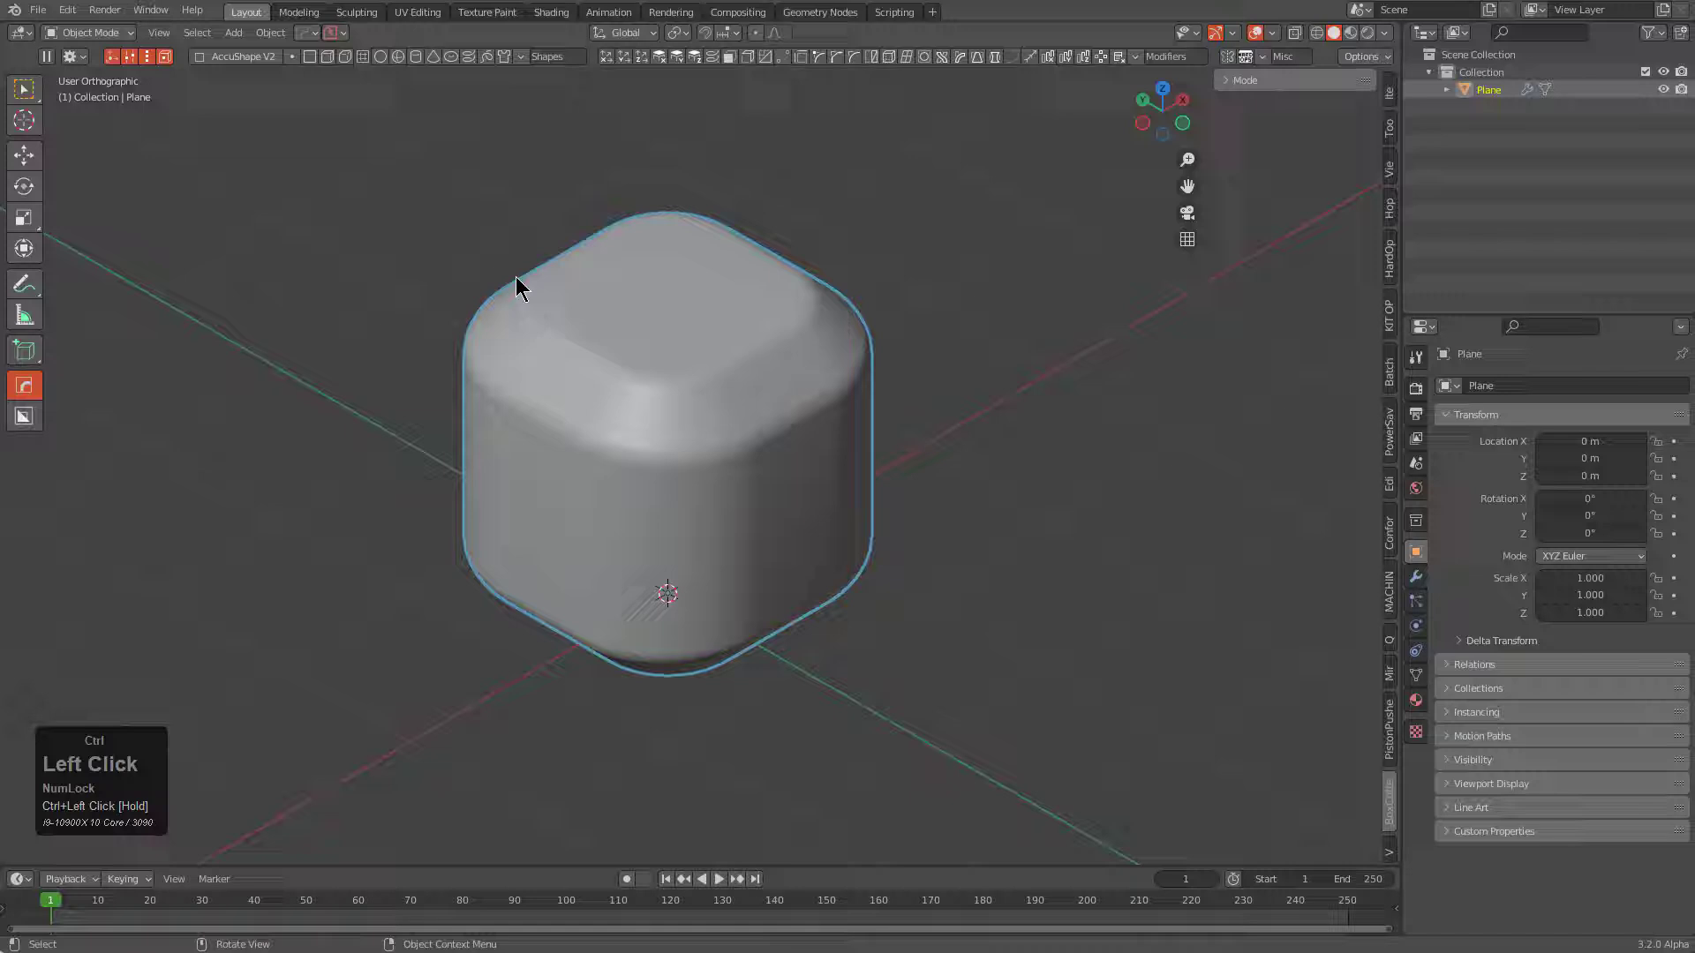
Delete the rounded cube and add a default mesh cube in its place.
key("x")
left_click(632, 277)
key("shift+a")
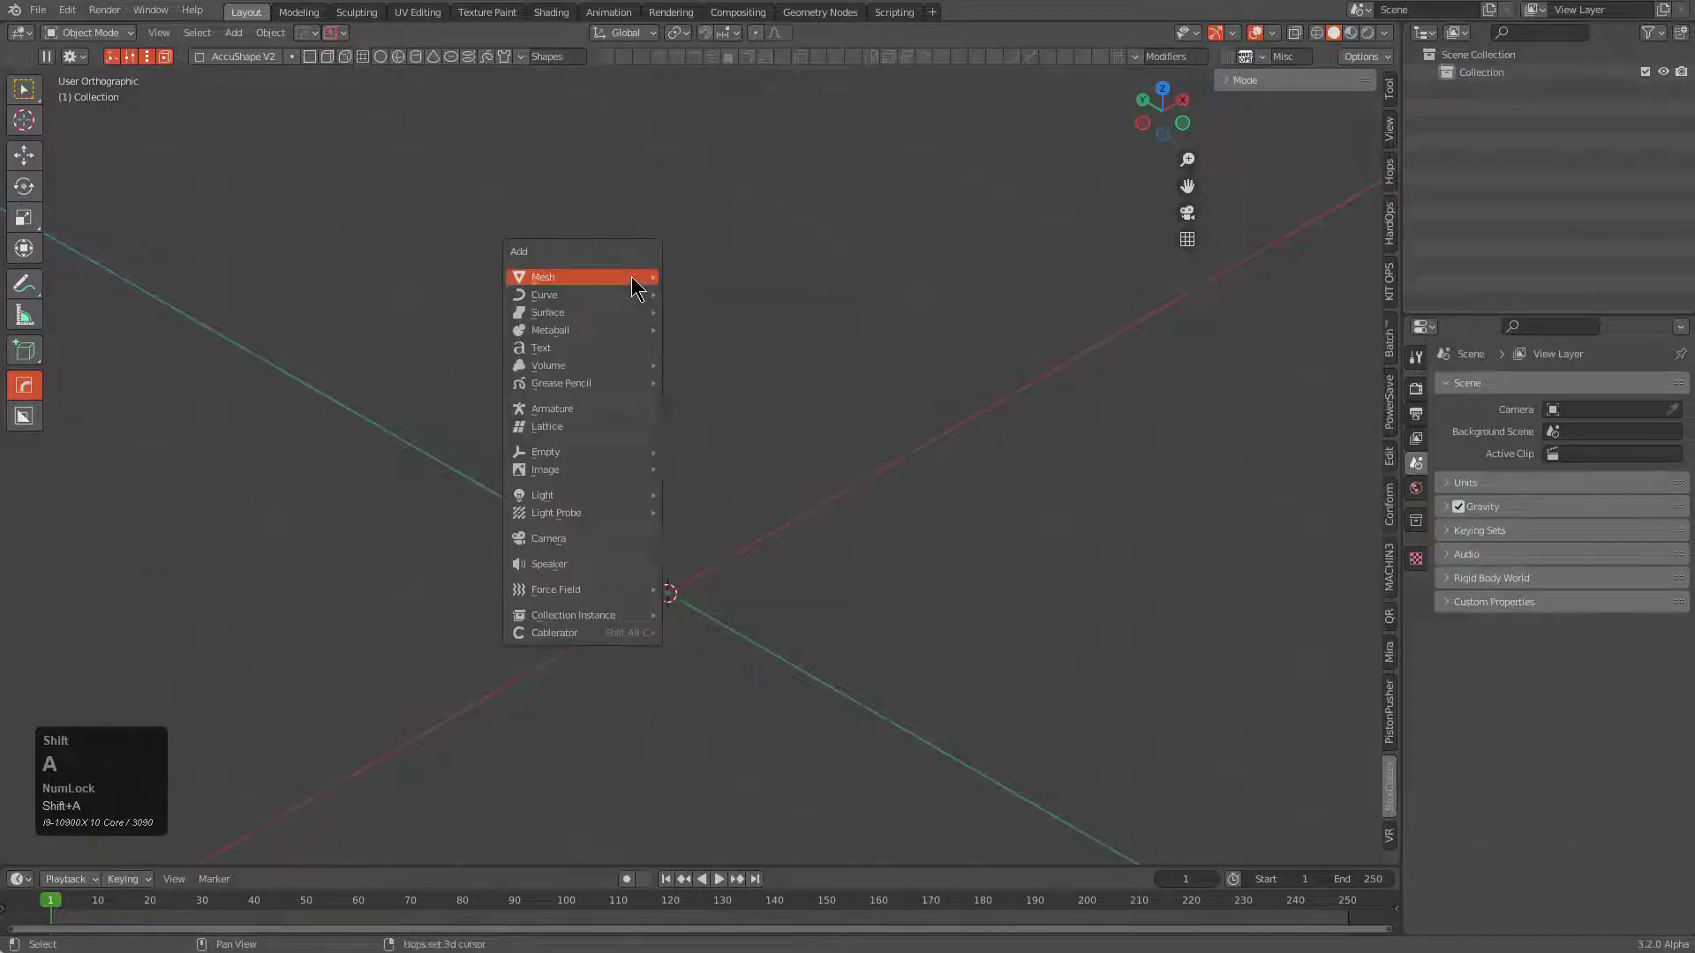
mouse_move(643, 276)
left_click(709, 324)
Duplicate the cube and place the copy overlapping its upper corner, at about X -0.615, Y 1.259, Z 0.644 m.
key("shift+d")
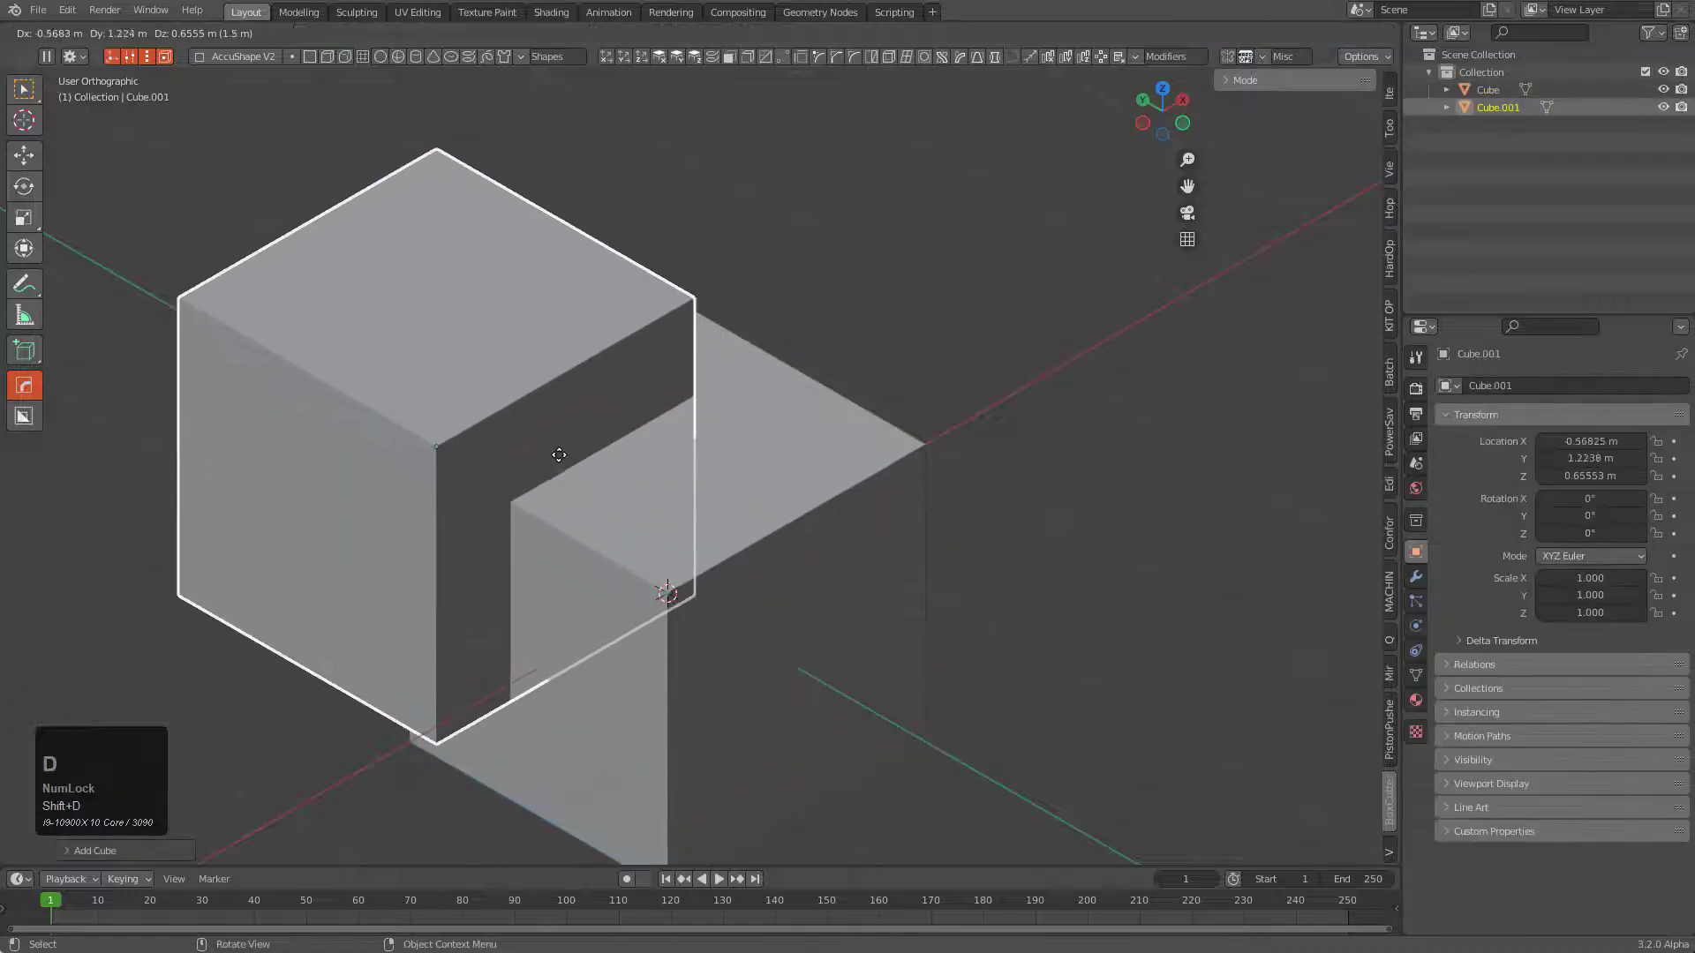
left_click(551, 463)
middle_click_drag(580, 439, 681, 277, "shift")
middle_click_drag(857, 293, 849, 358, "shift")
Run Interactive Boolean with the duplicate as cutter on the original cube, and cycle its modes from Difference through Outset to Knife Boolean.
left_click(898, 357)
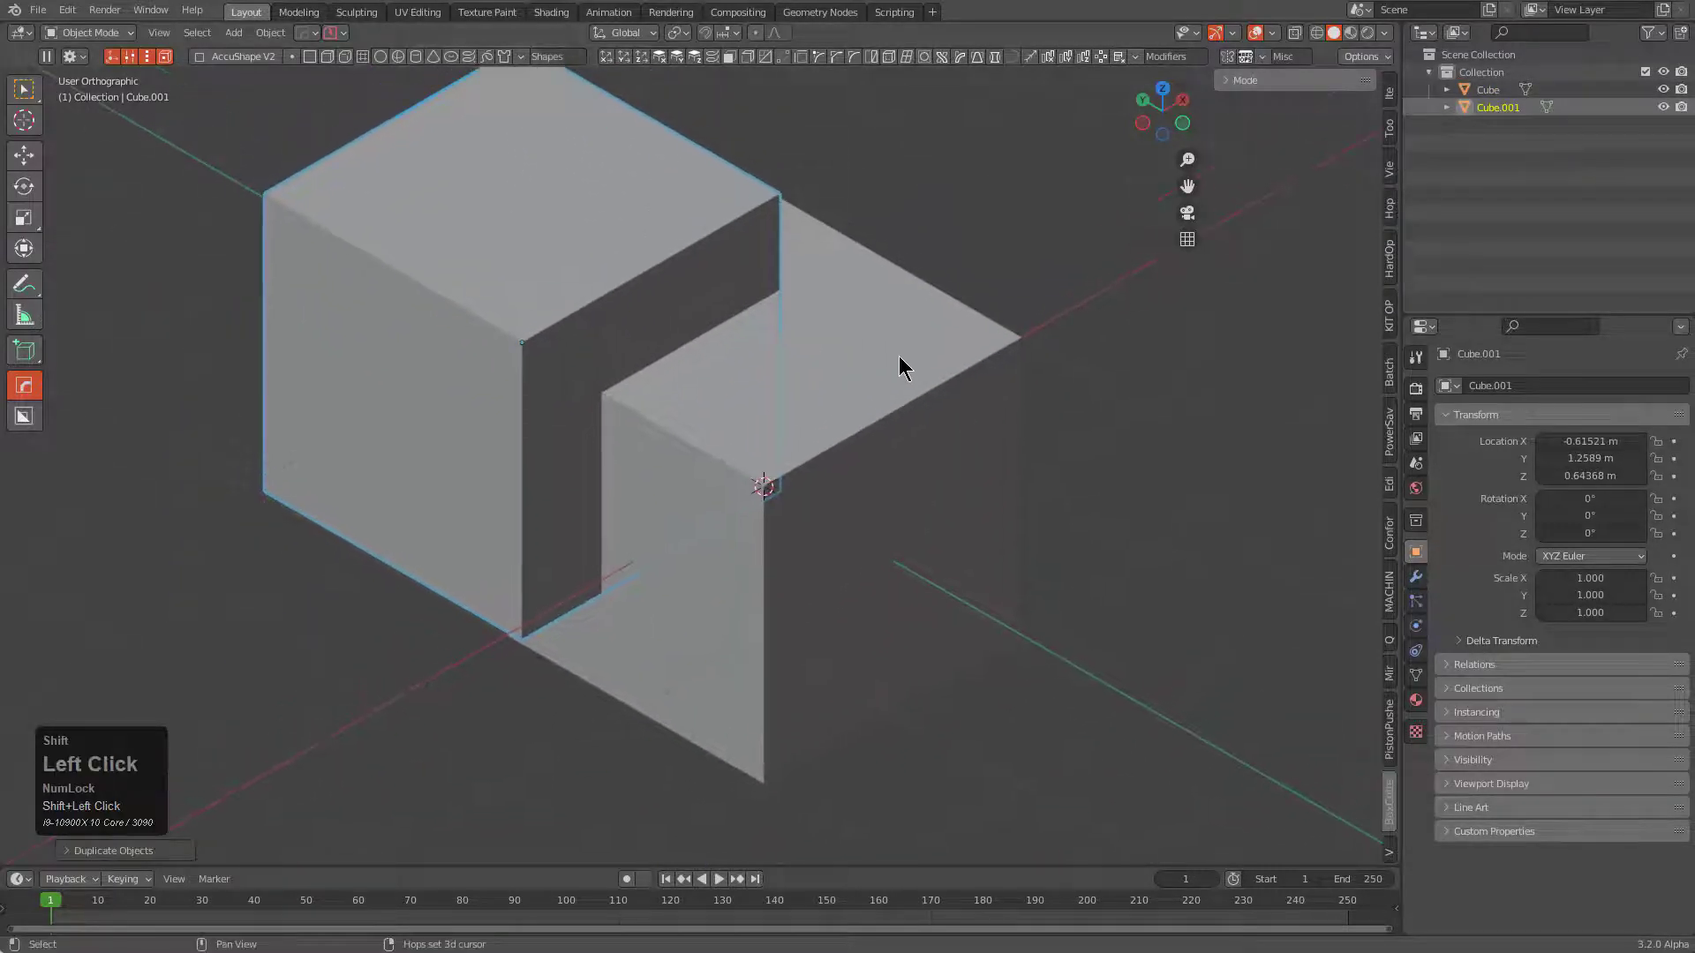
key("q")
mouse_move(860, 403)
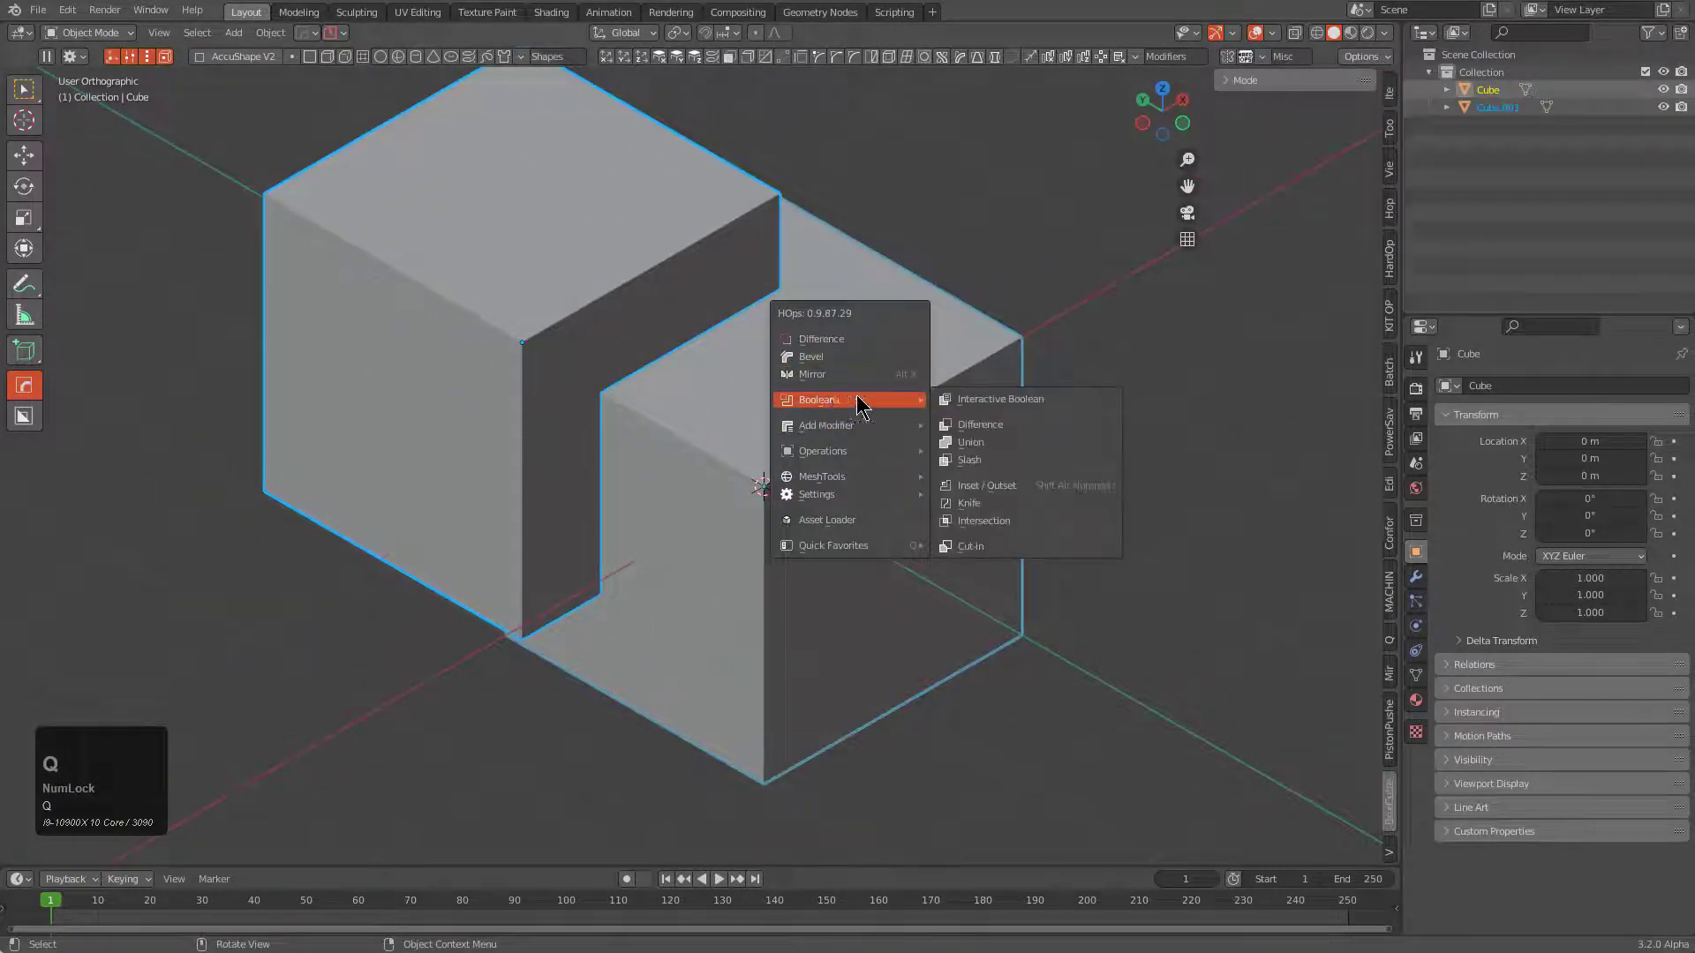
left_click(962, 400)
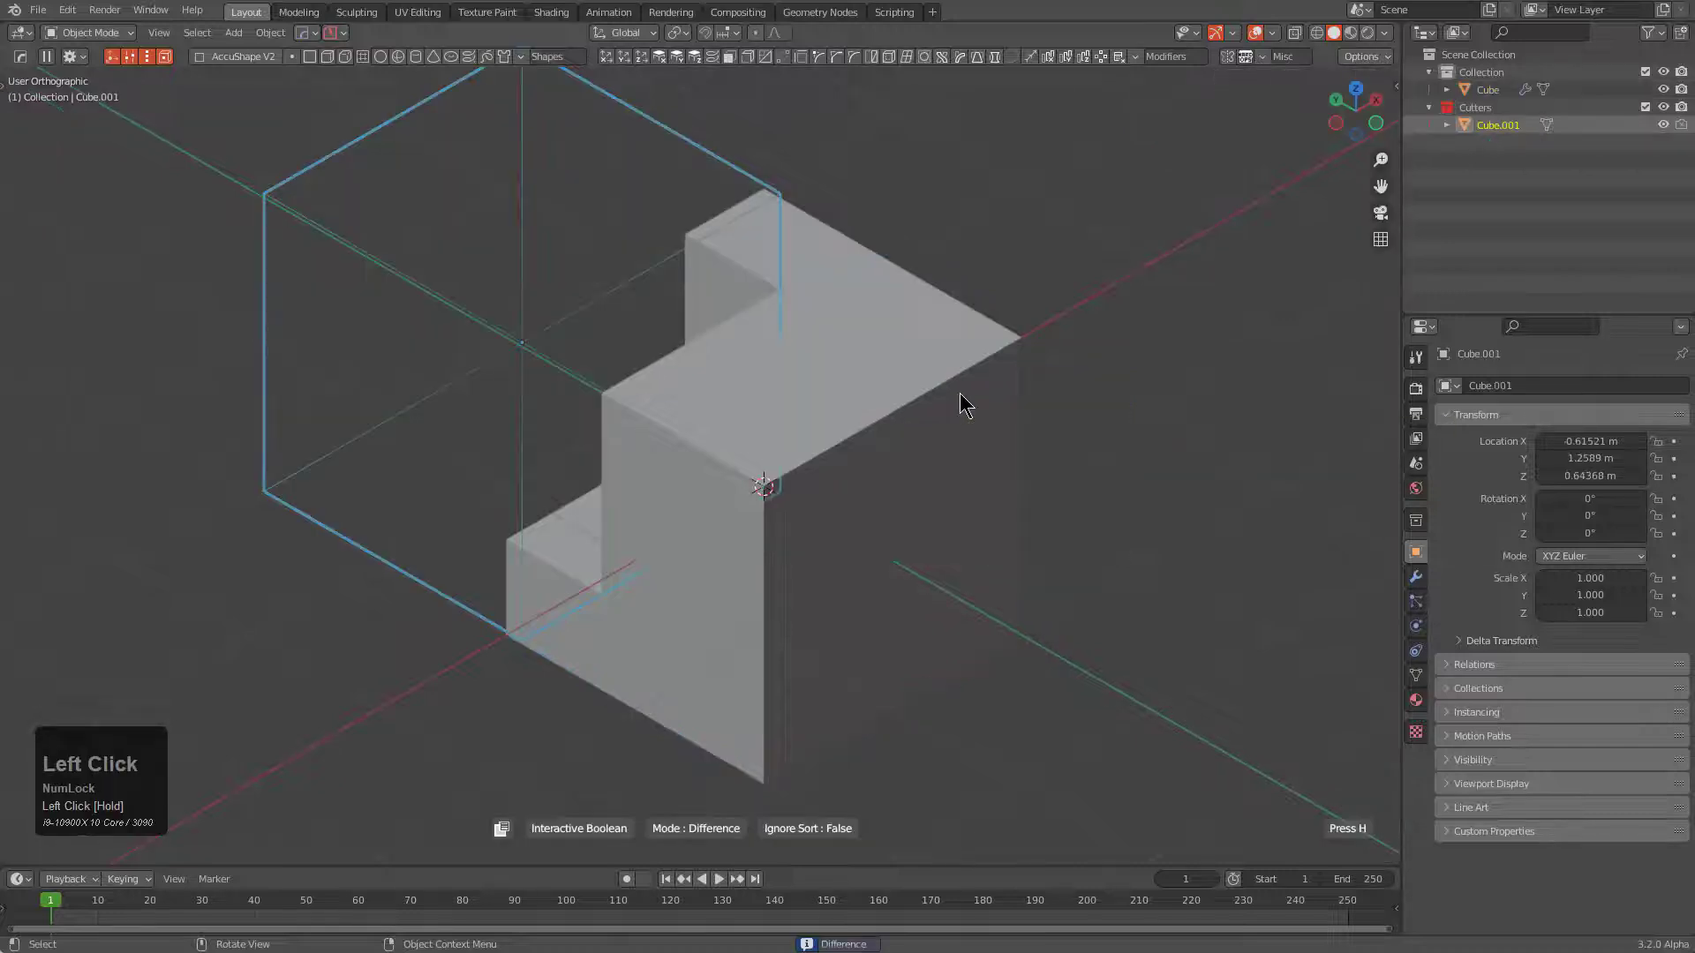
scroll(965, 405, "down", 4)
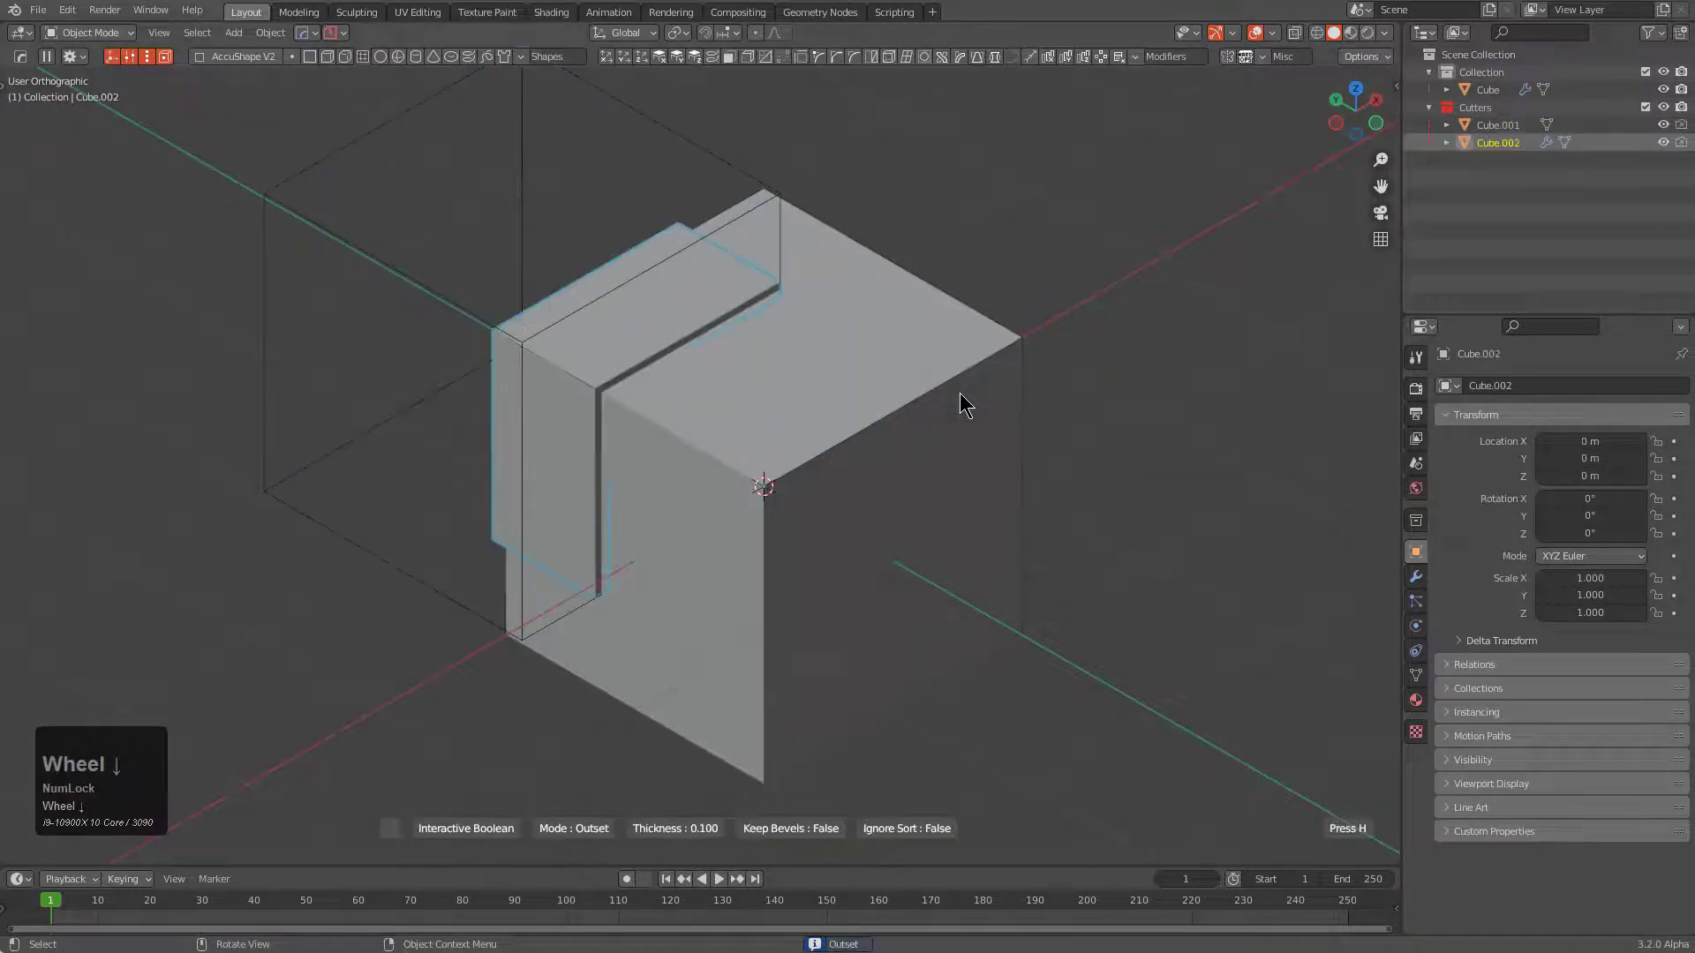
scroll(965, 405, "down", 4)
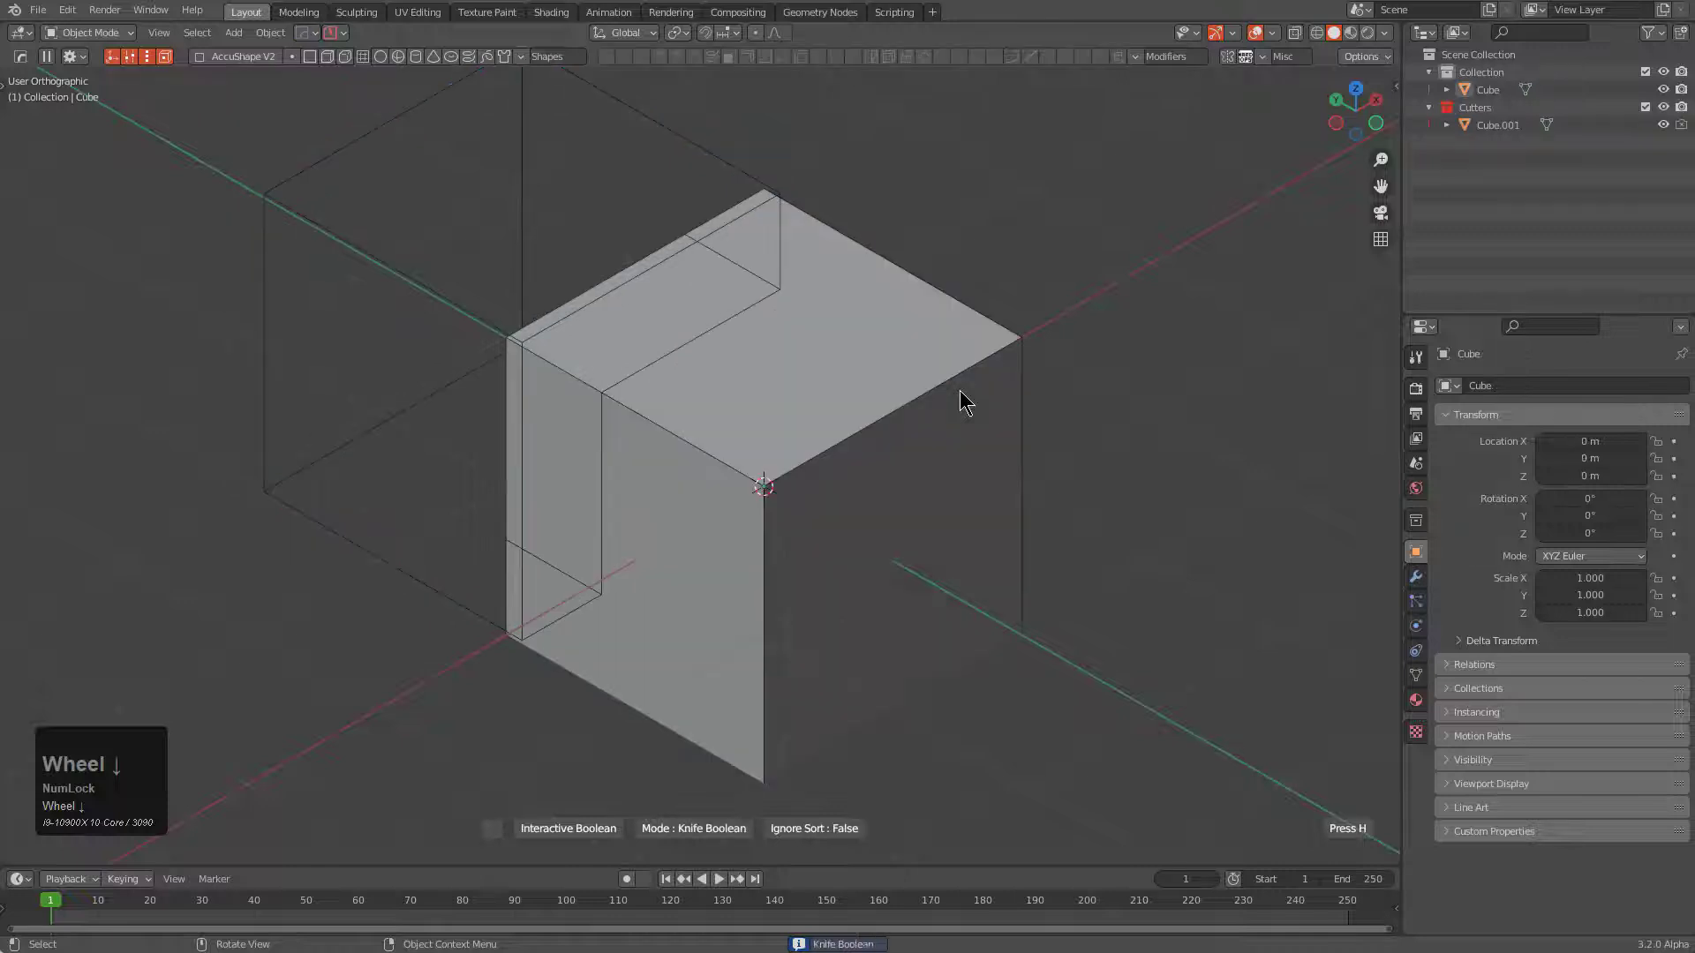
Cycle the Interactive Boolean back through its modes, including Intersect, and settle on Inset.
middle_click_drag(864, 389, 810, 403)
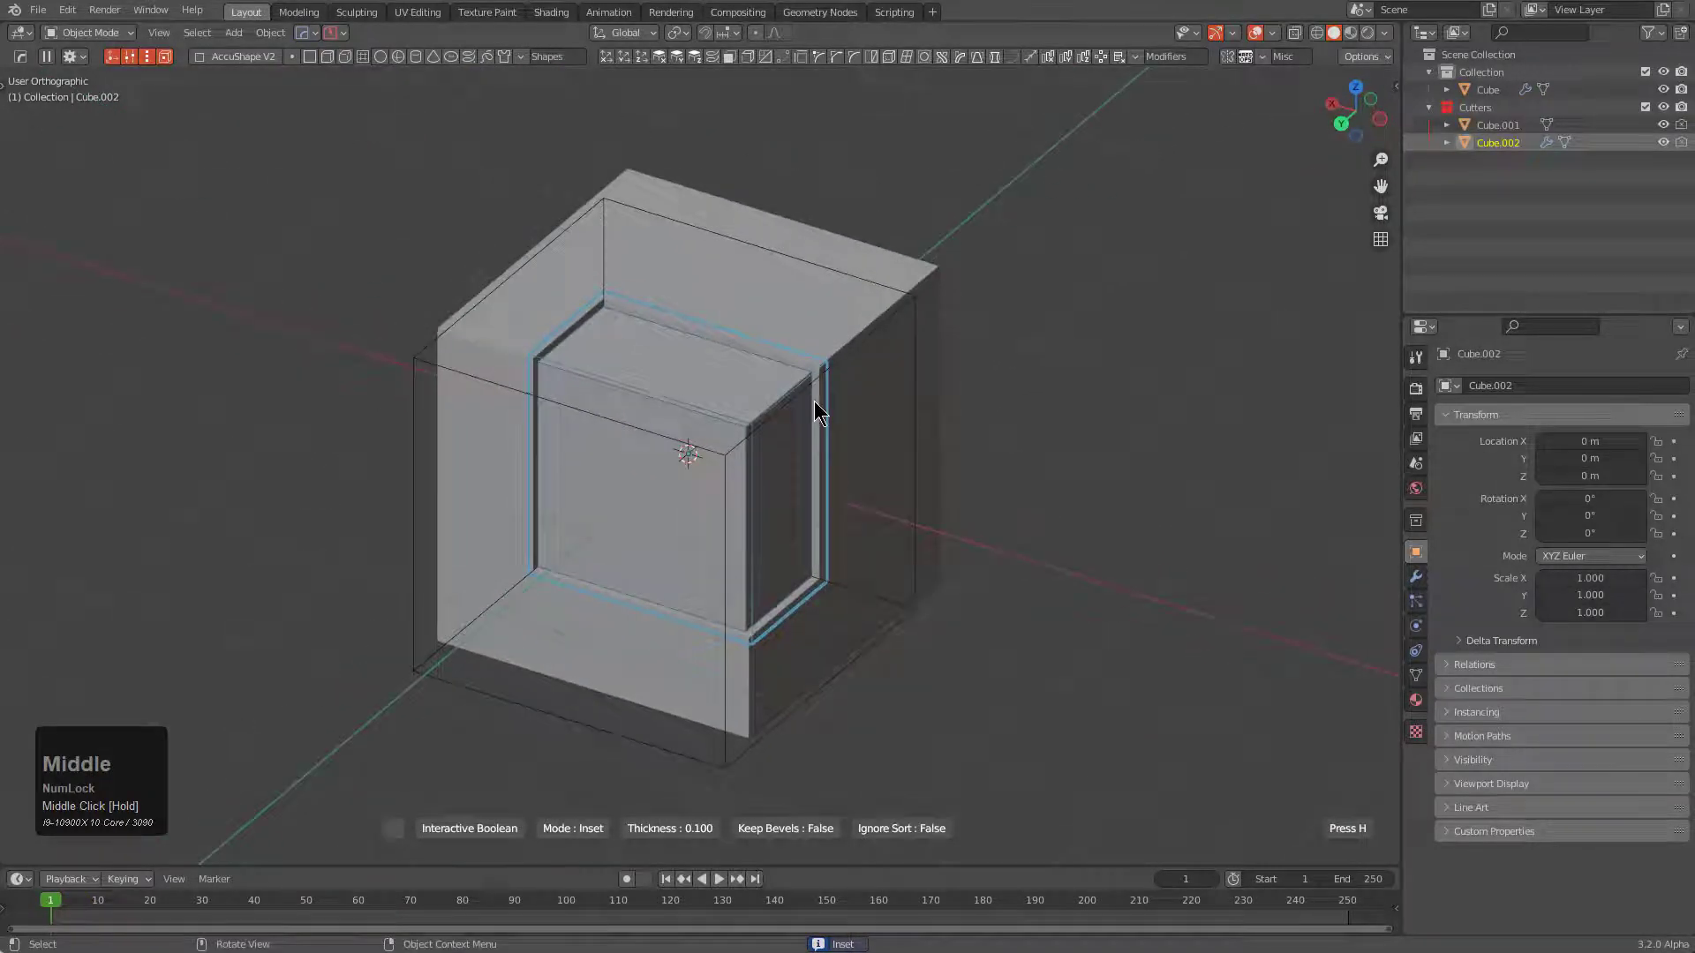
scroll(816, 411, "up", 4)
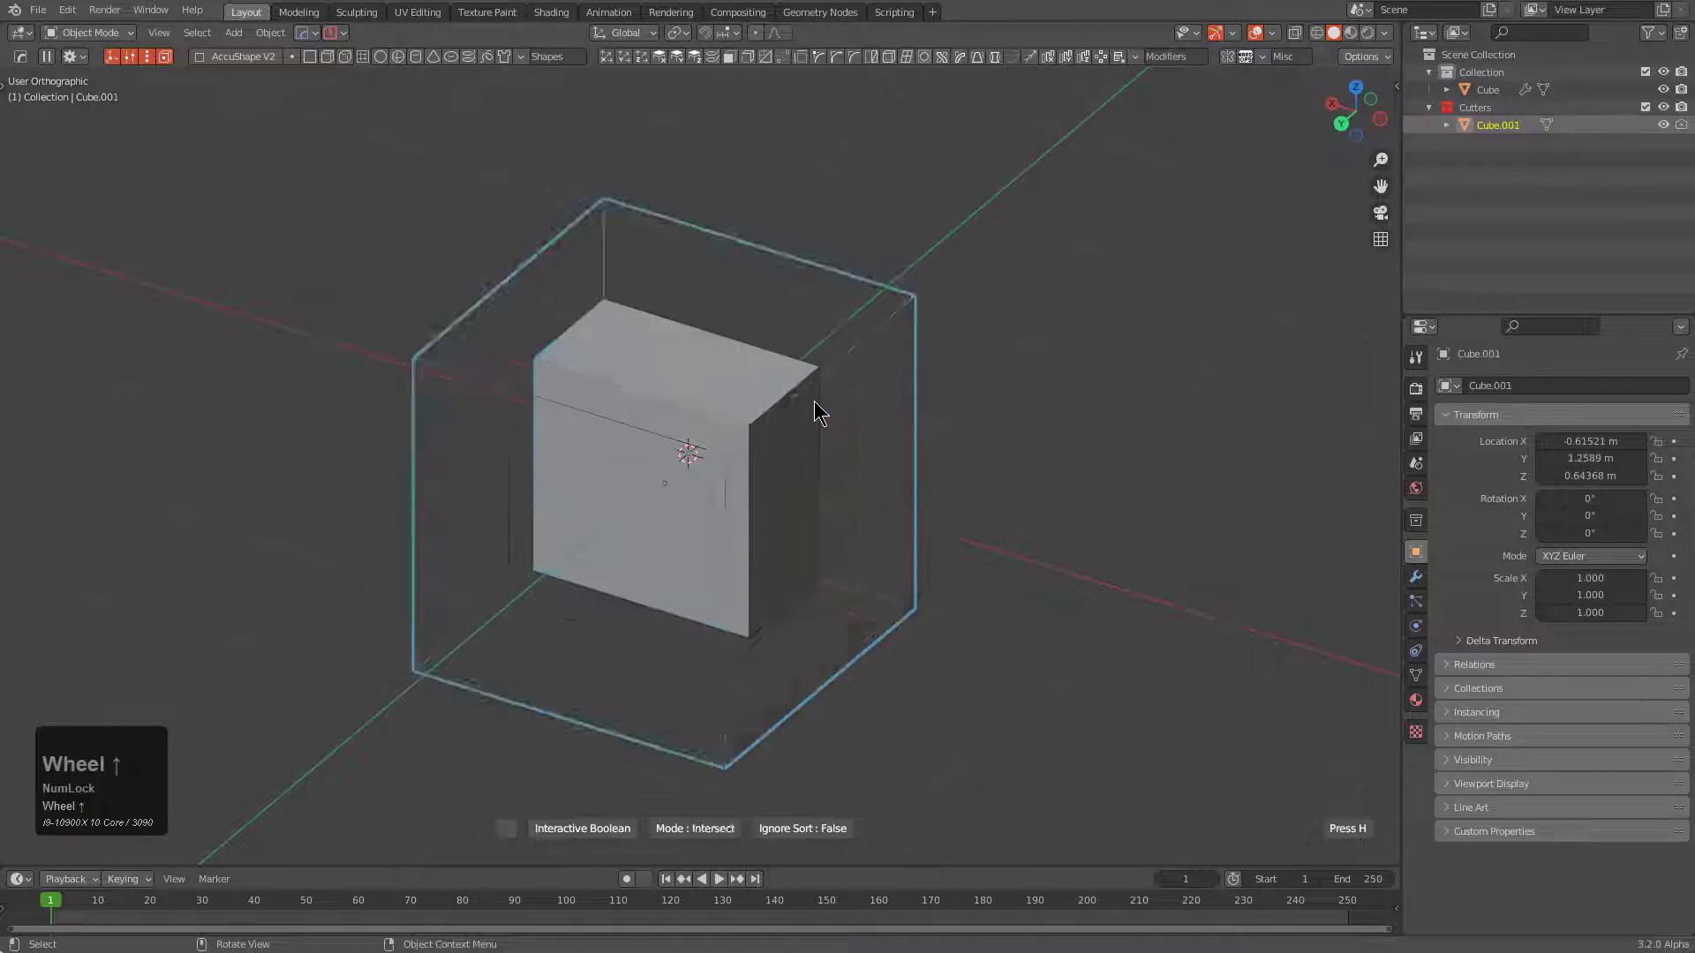
scroll(814, 403, "up", 4)
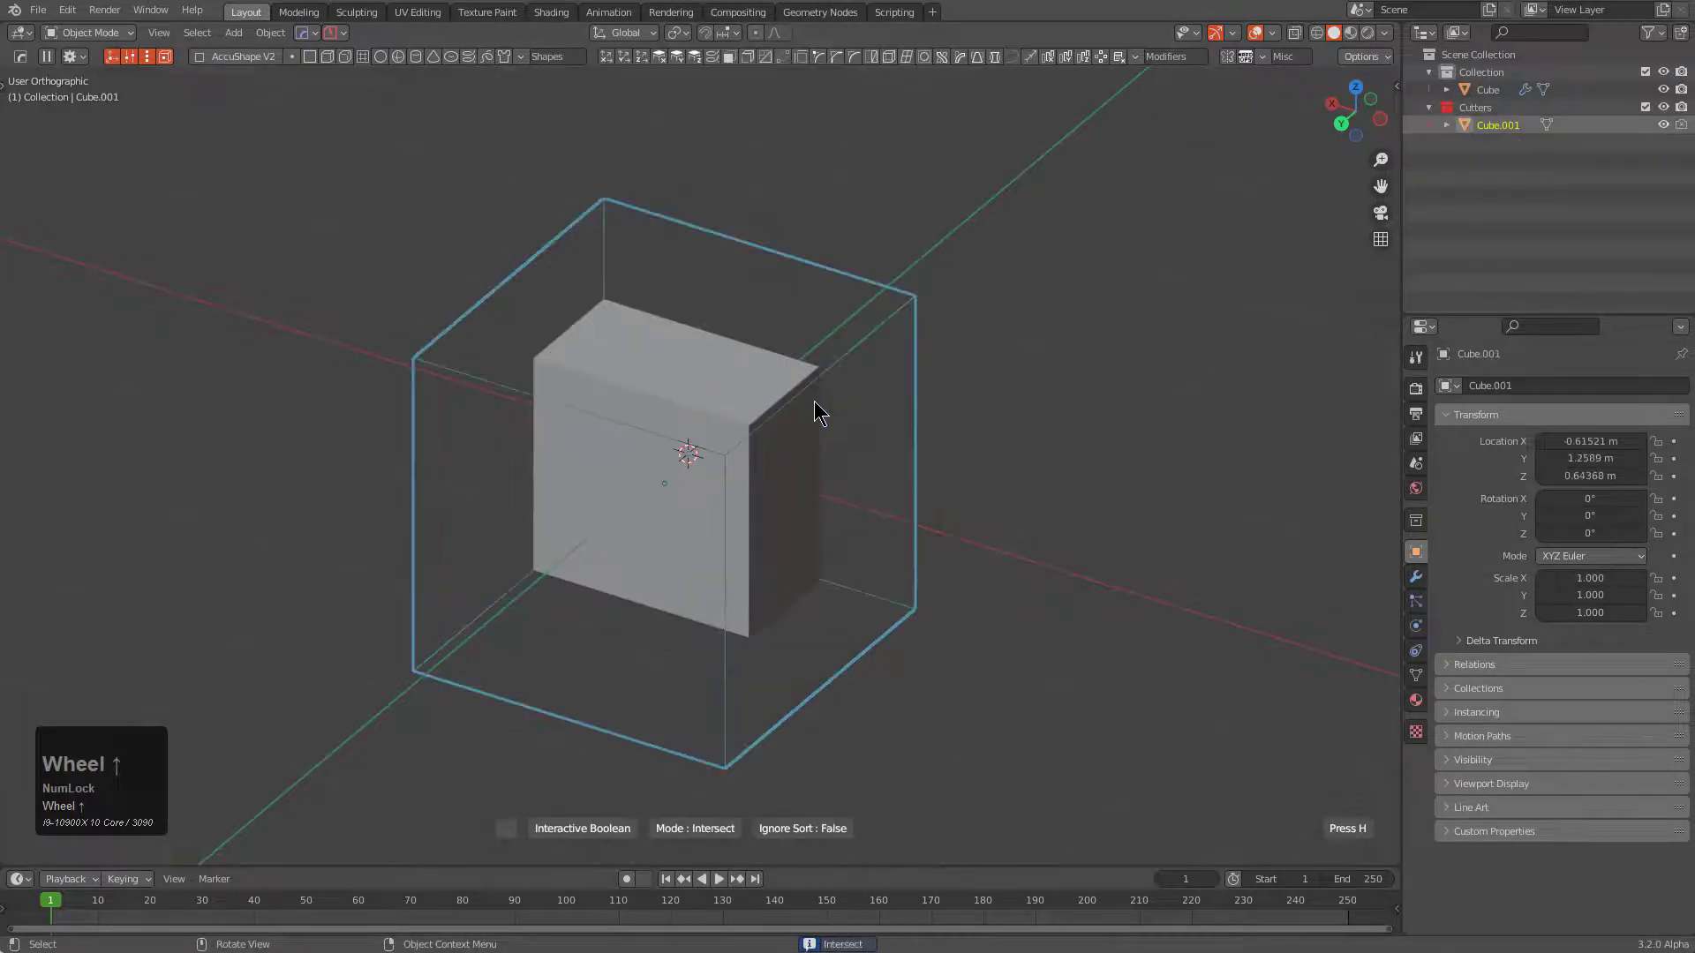
scroll(814, 403, "up", 1)
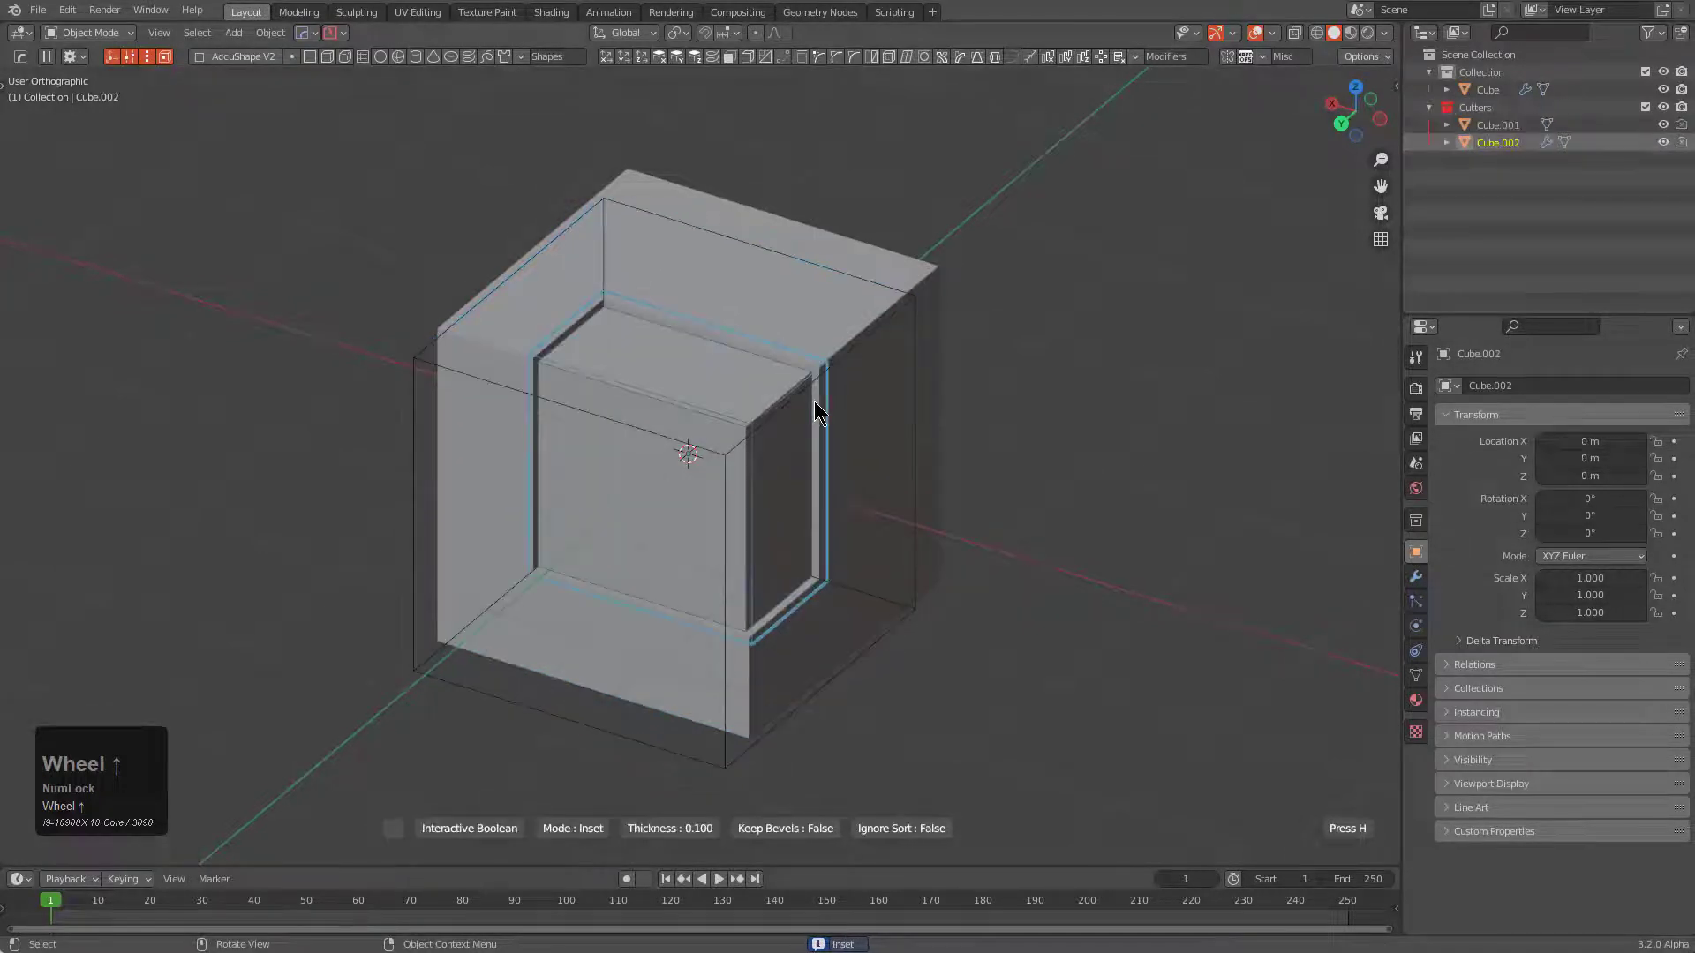
Set the inset boolean's thickness to about 0.545 and accept it.
middle_click_drag(852, 406, 785, 431)
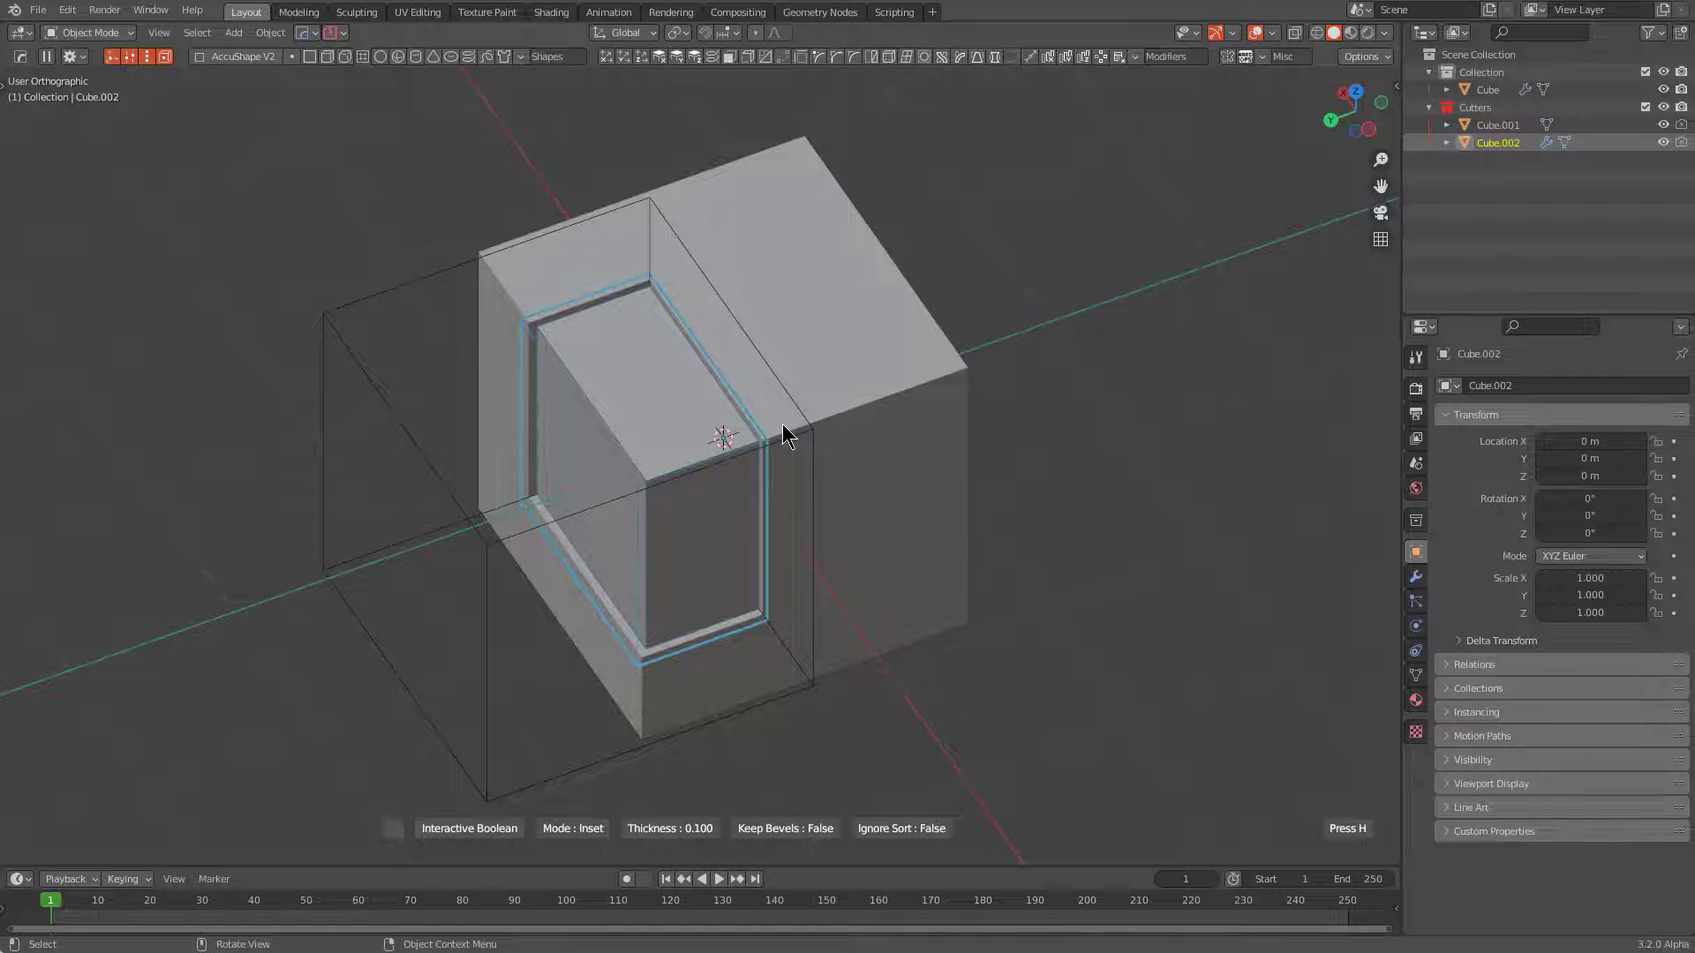
key("t")
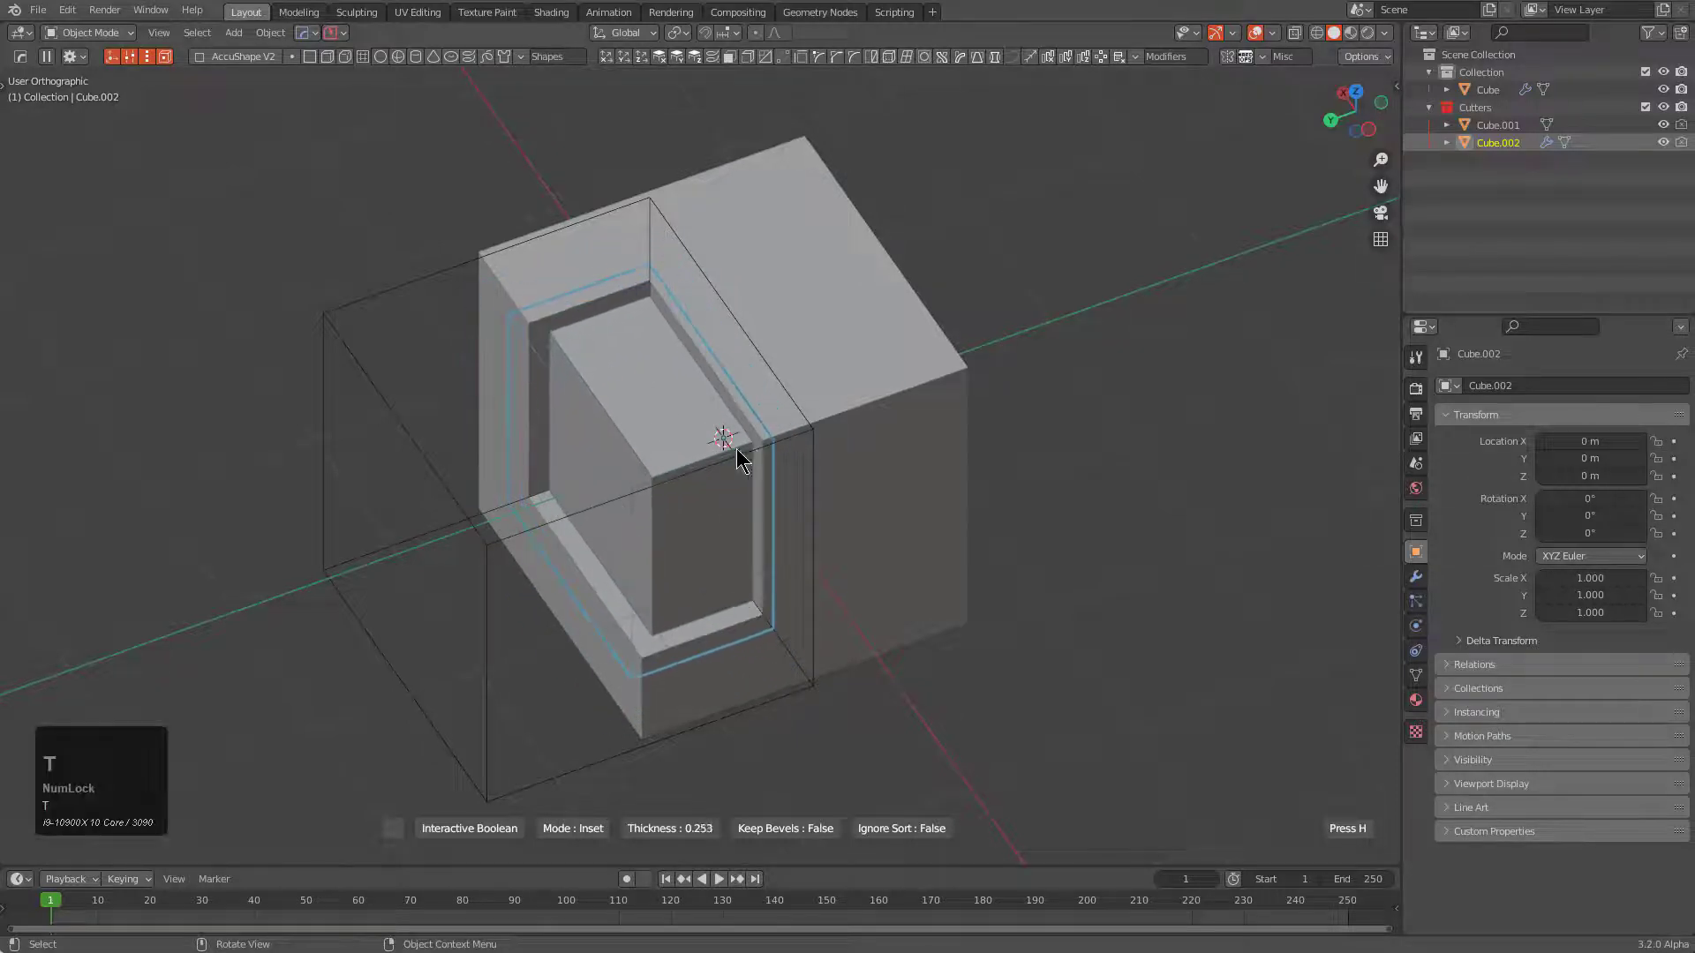
left_click(685, 454)
Run Shift Boolean on the large cutter cube, cycle its modes to Inset, and raise the thickness to about 0.442.
middle_click_drag(707, 443, 612, 389)
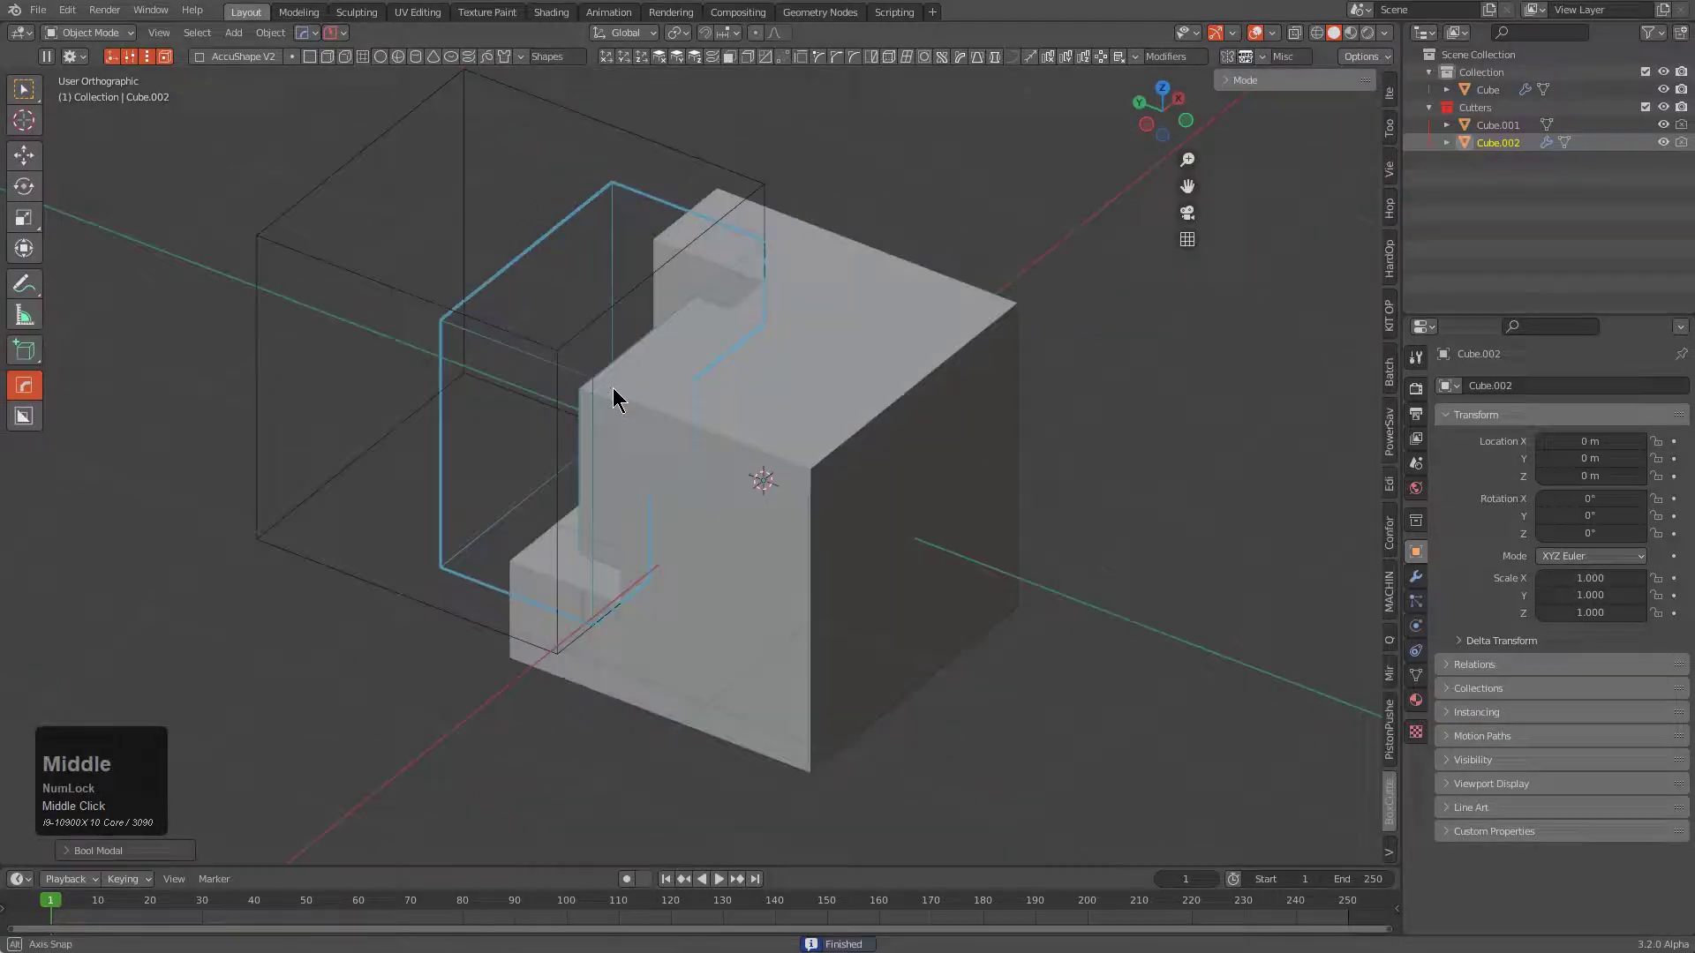
left_click(772, 188)
middle_click_drag(693, 318, 785, 295)
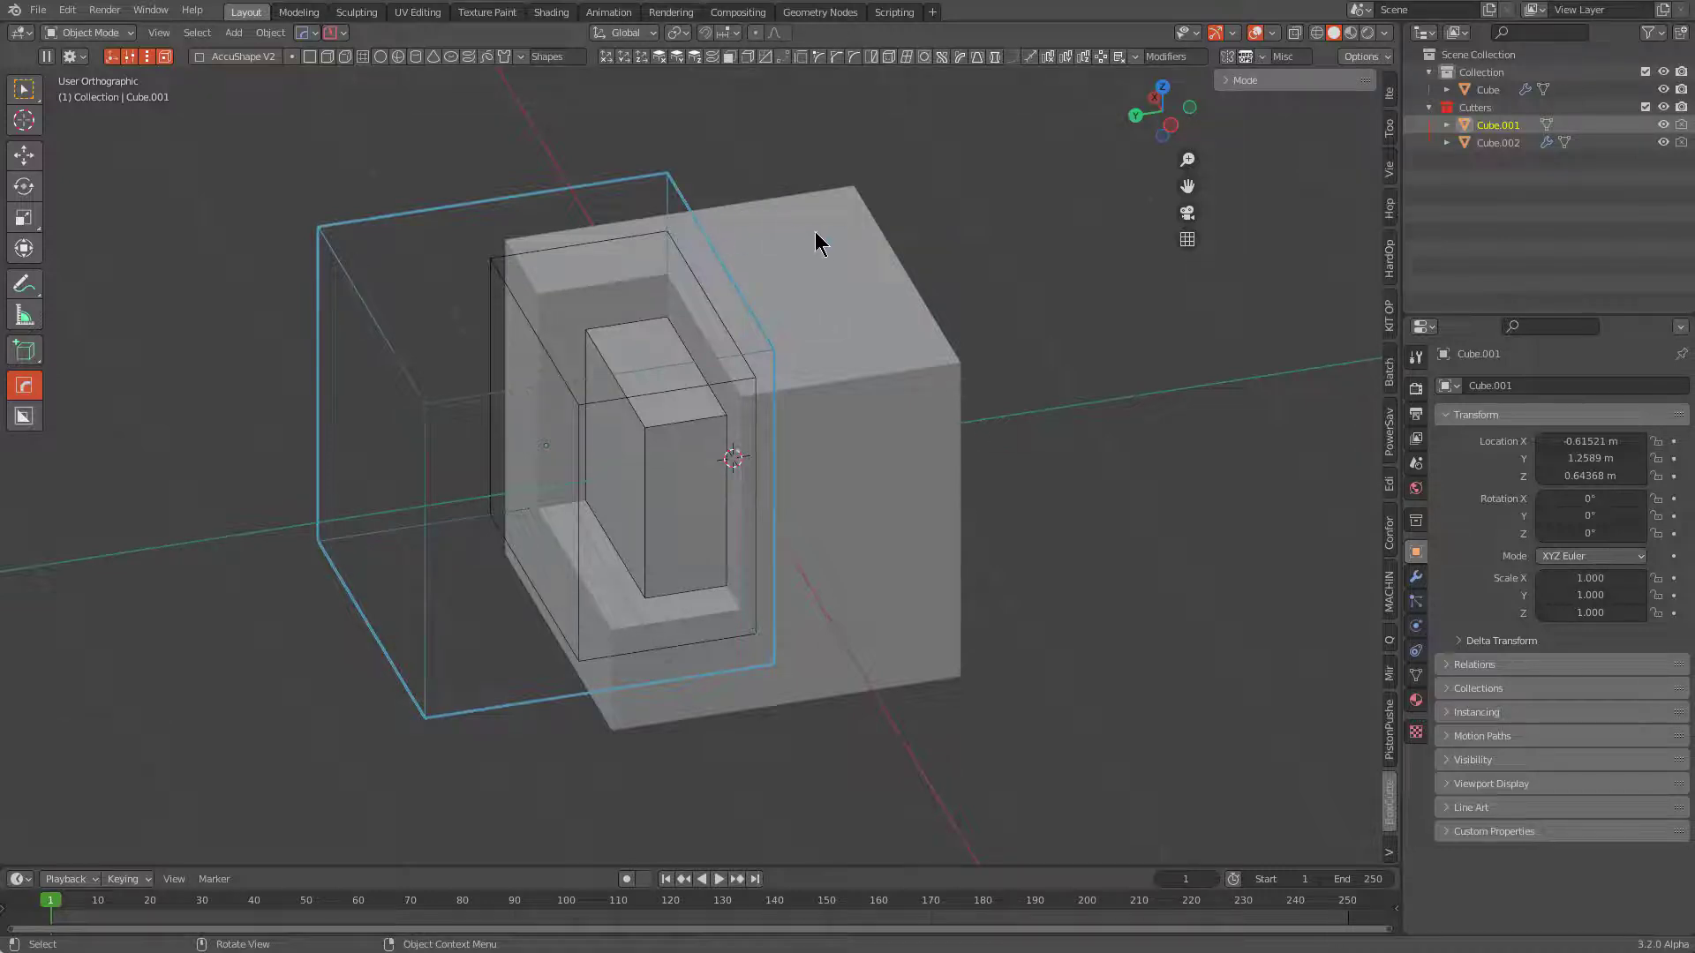
key("q")
left_click(821, 304)
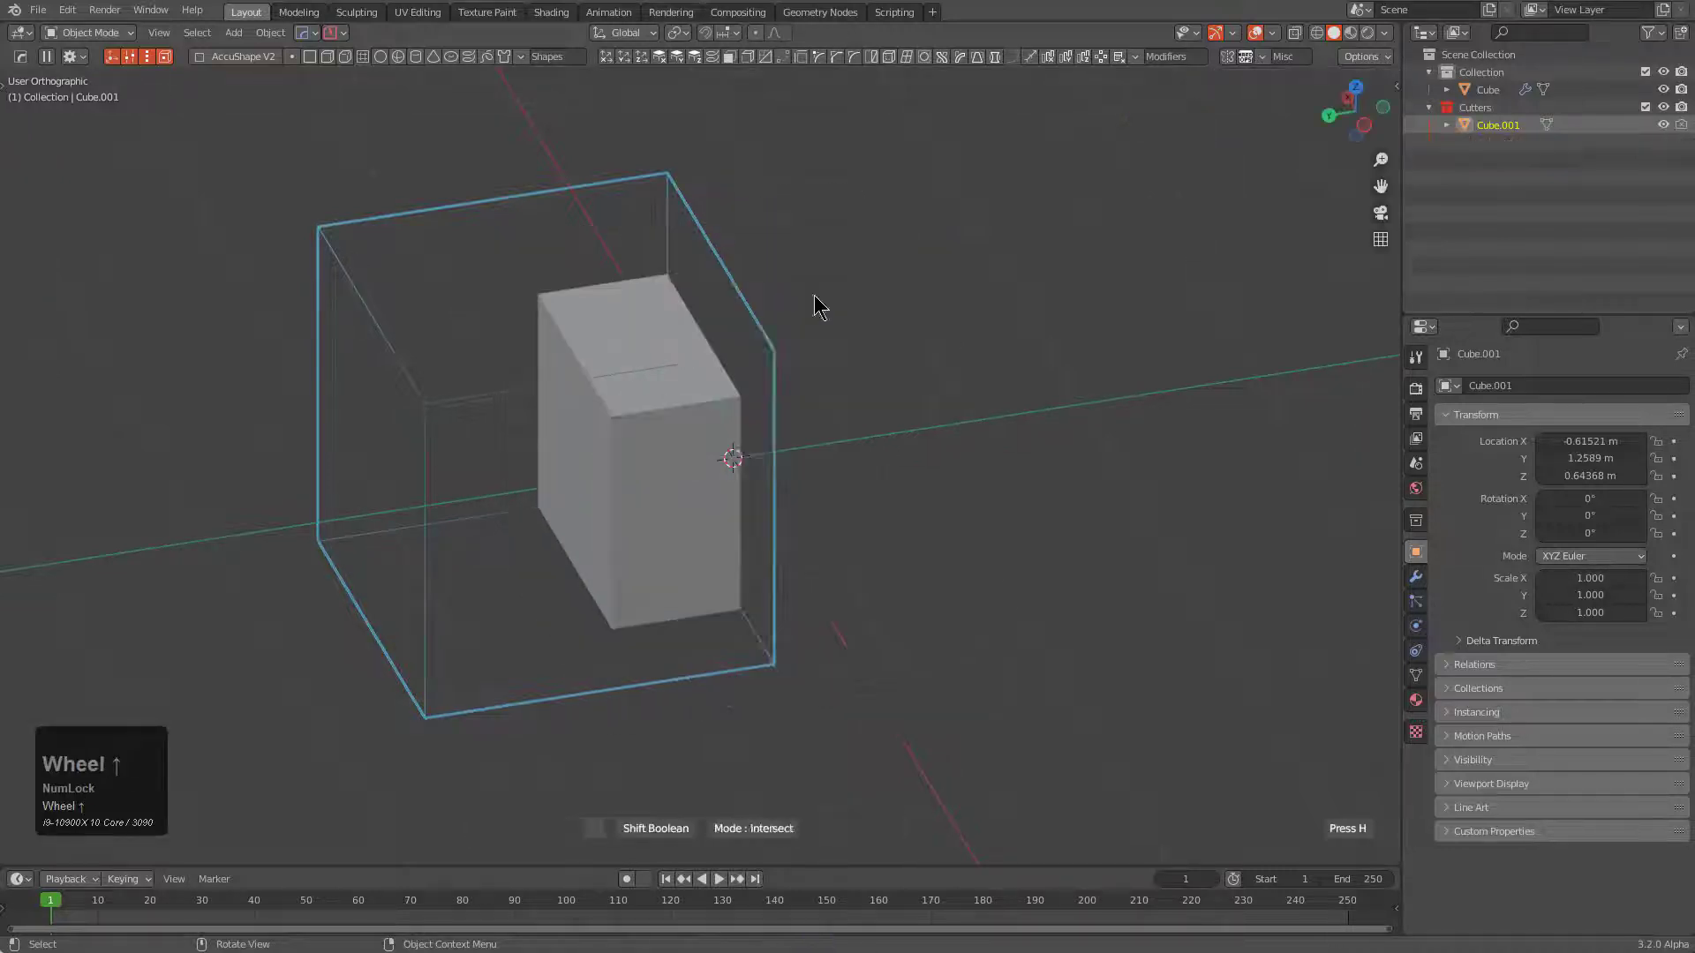
scroll(814, 295, "up", 4)
scroll(814, 295, "down", 3)
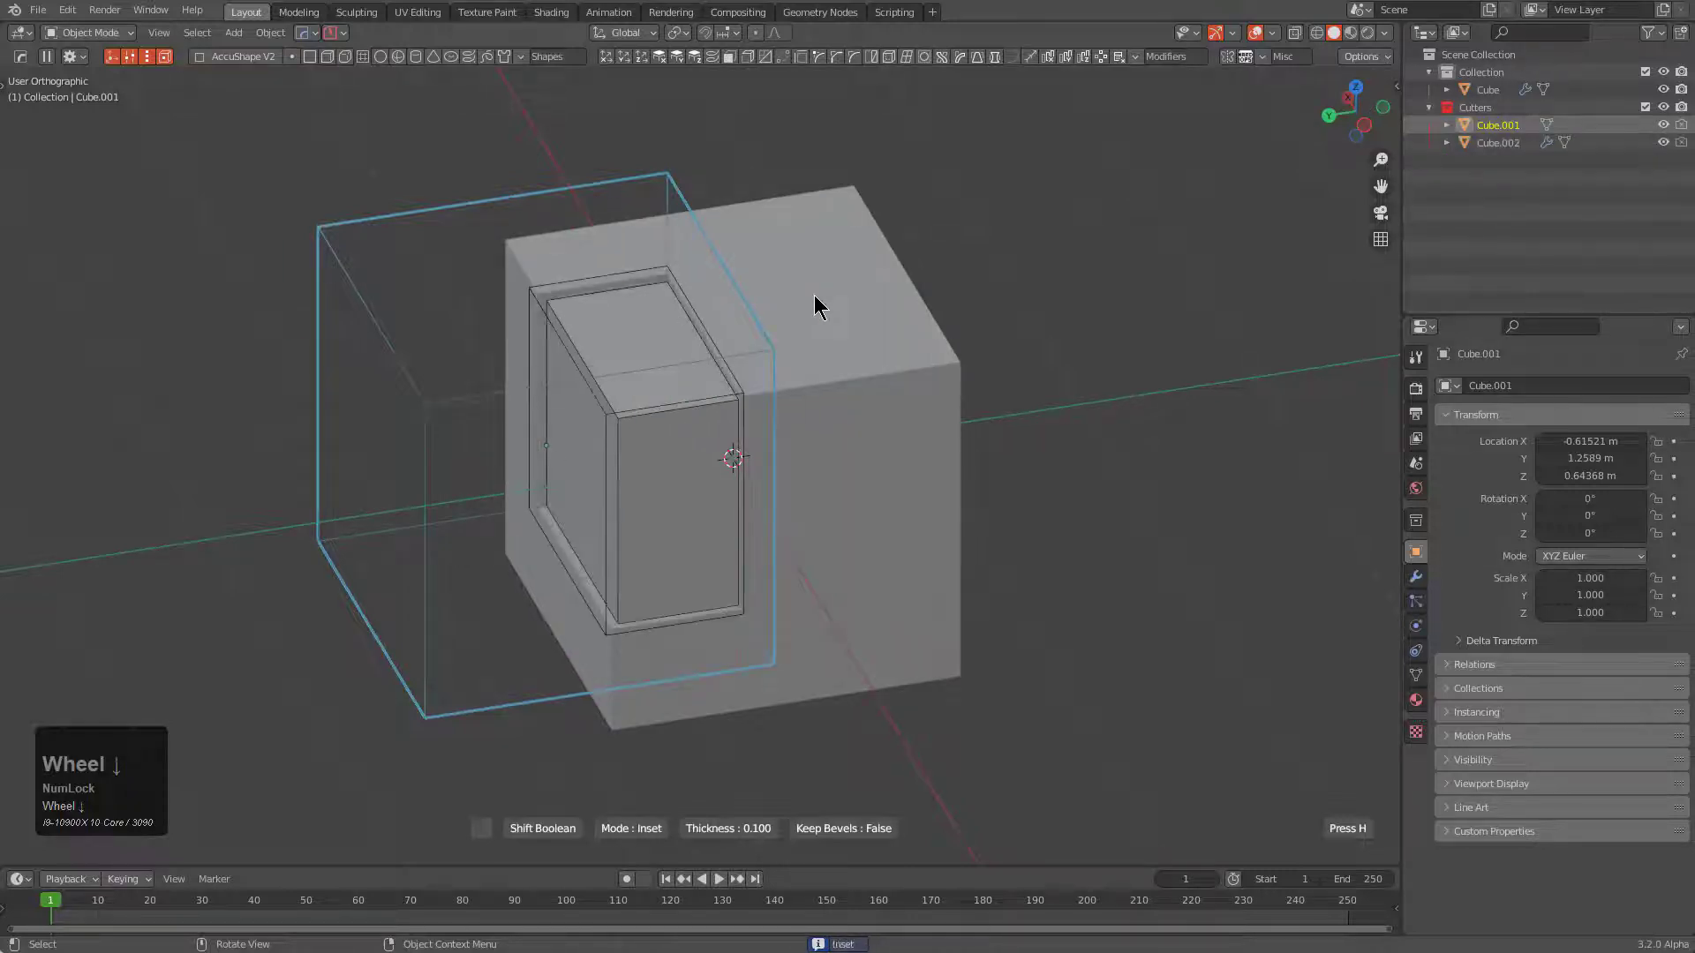
key("t")
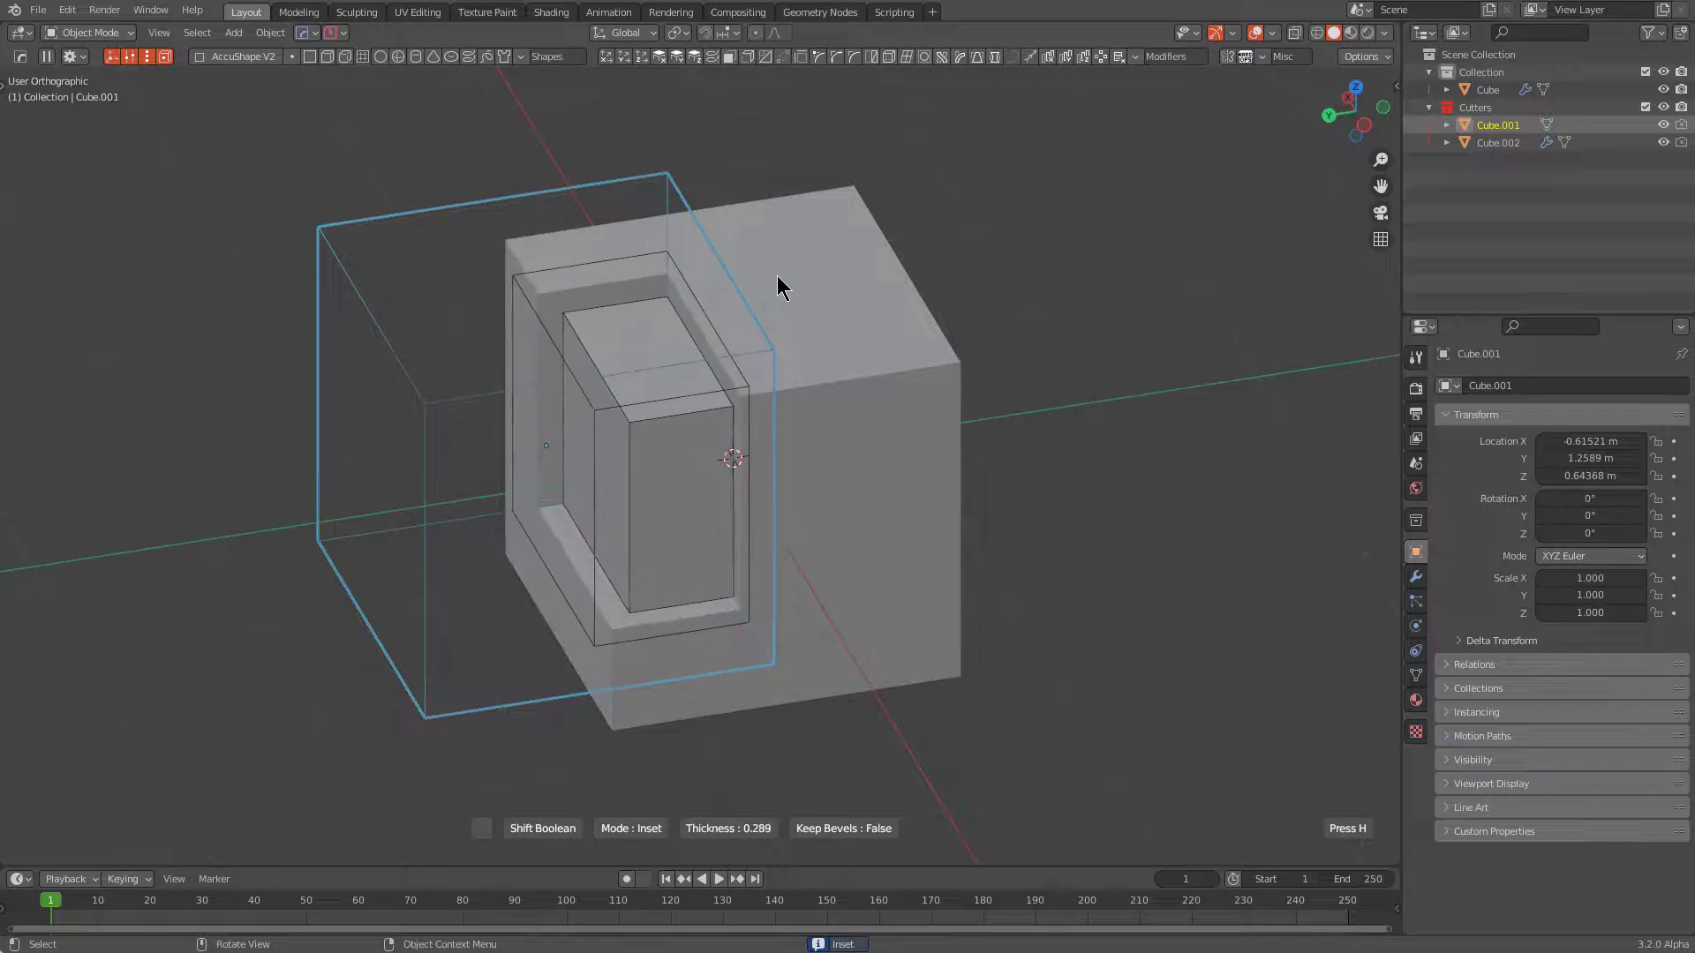
Choose Clear from the Shift Boolean mode selector and accept it to remove the boolean from the cube.
key("space")
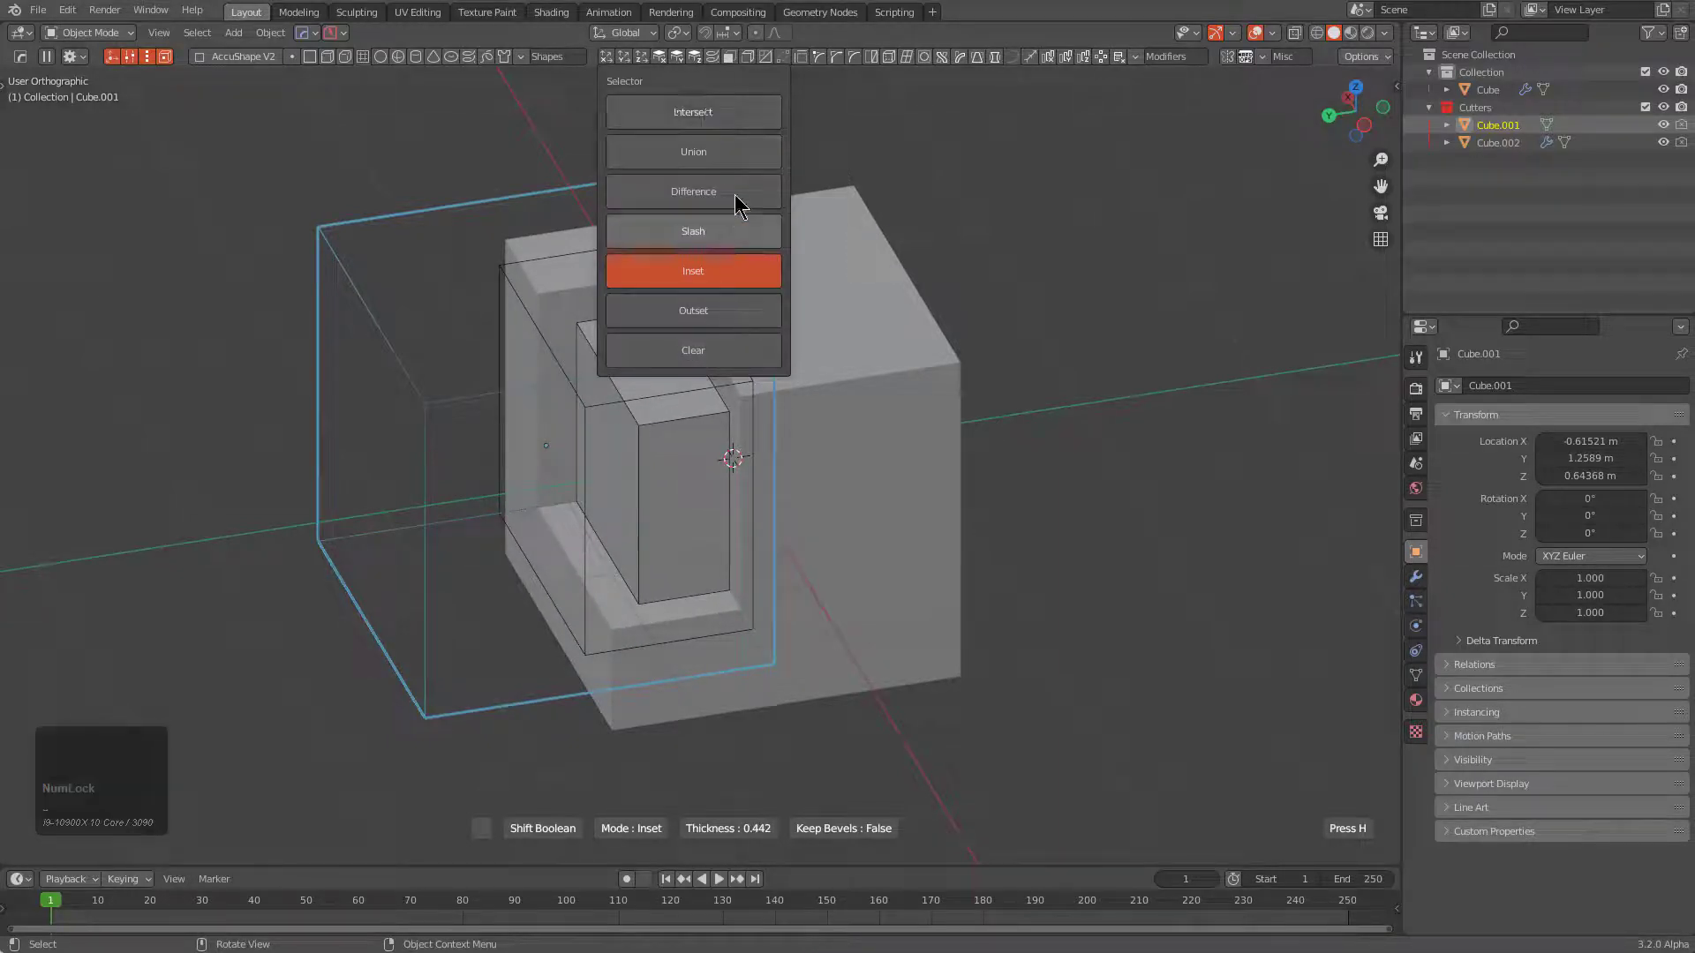
left_click(715, 358)
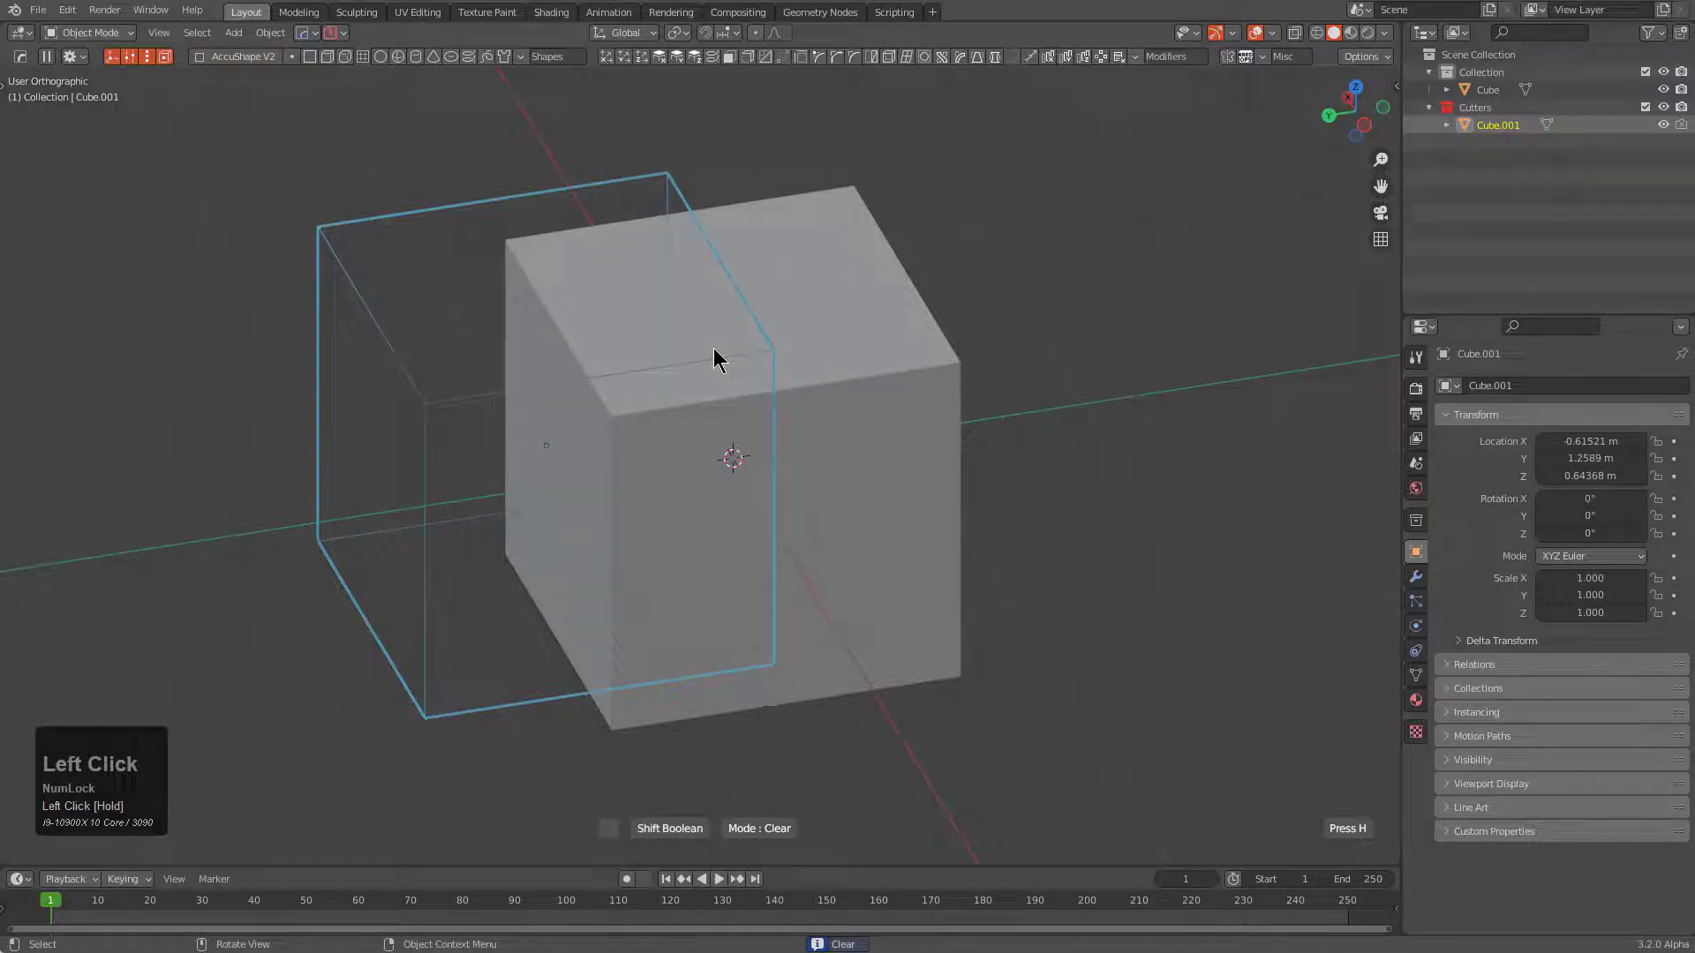
left_click(713, 348)
Add the original cube to the cutter selection and run Interactive Boolean on the pair.
middle_click_drag(919, 348, 775, 371)
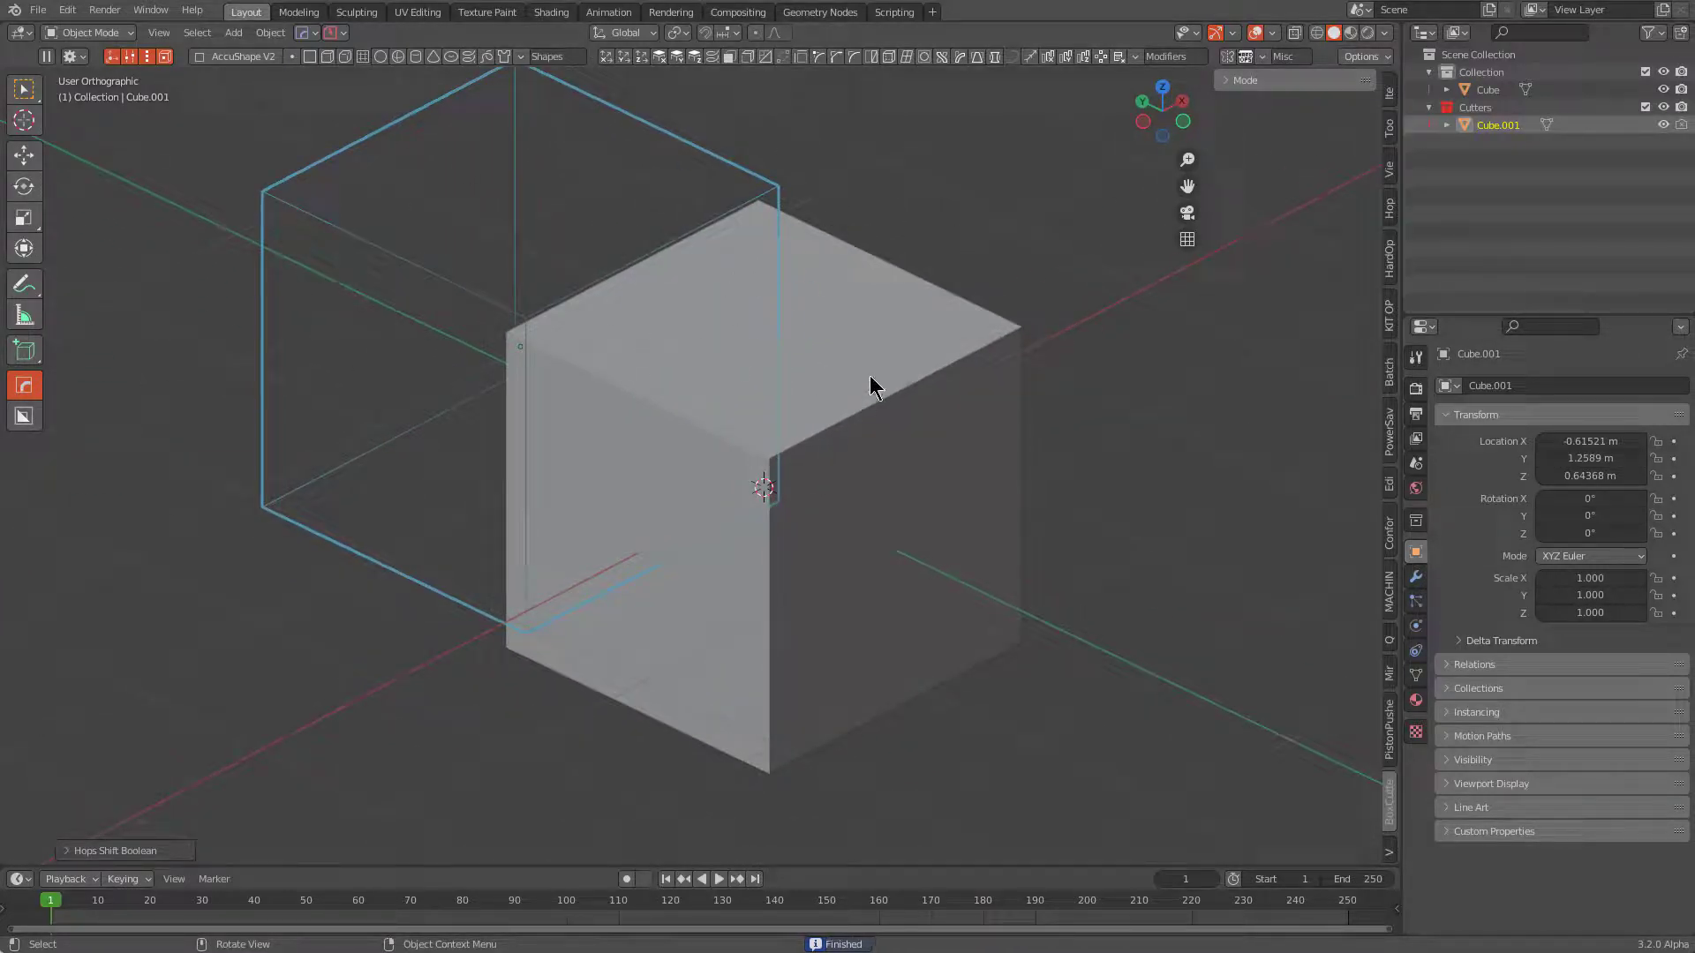
left_click(920, 315, "shift")
key("q")
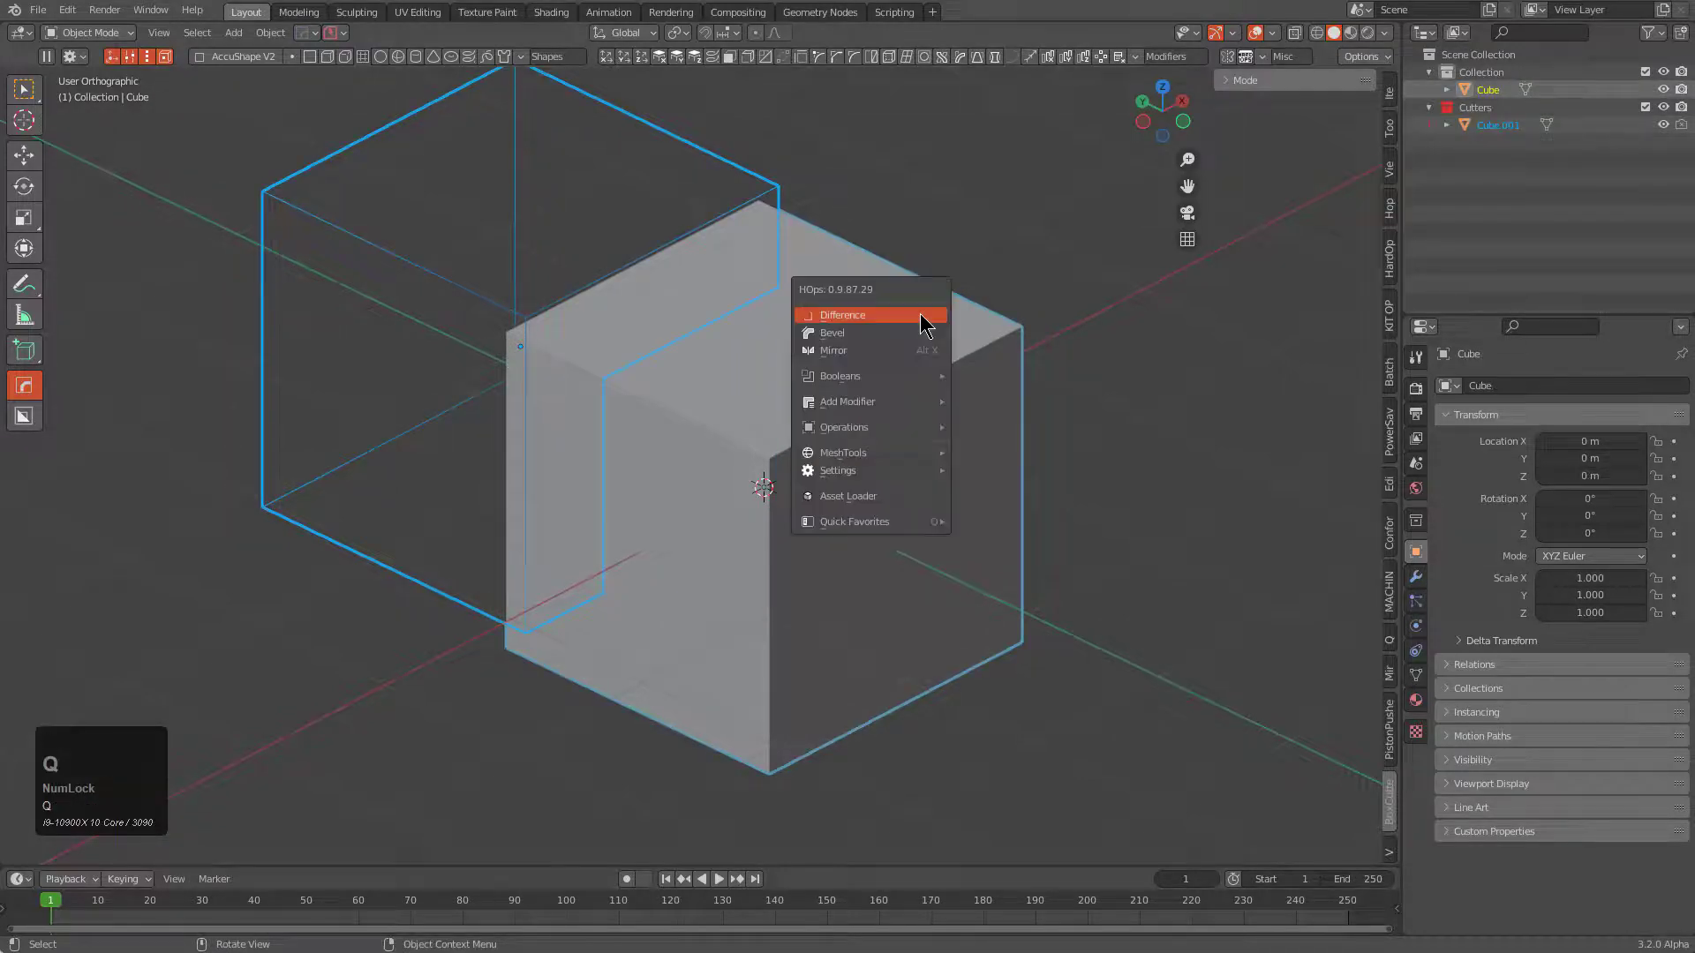
mouse_move(885, 378)
left_click(988, 380)
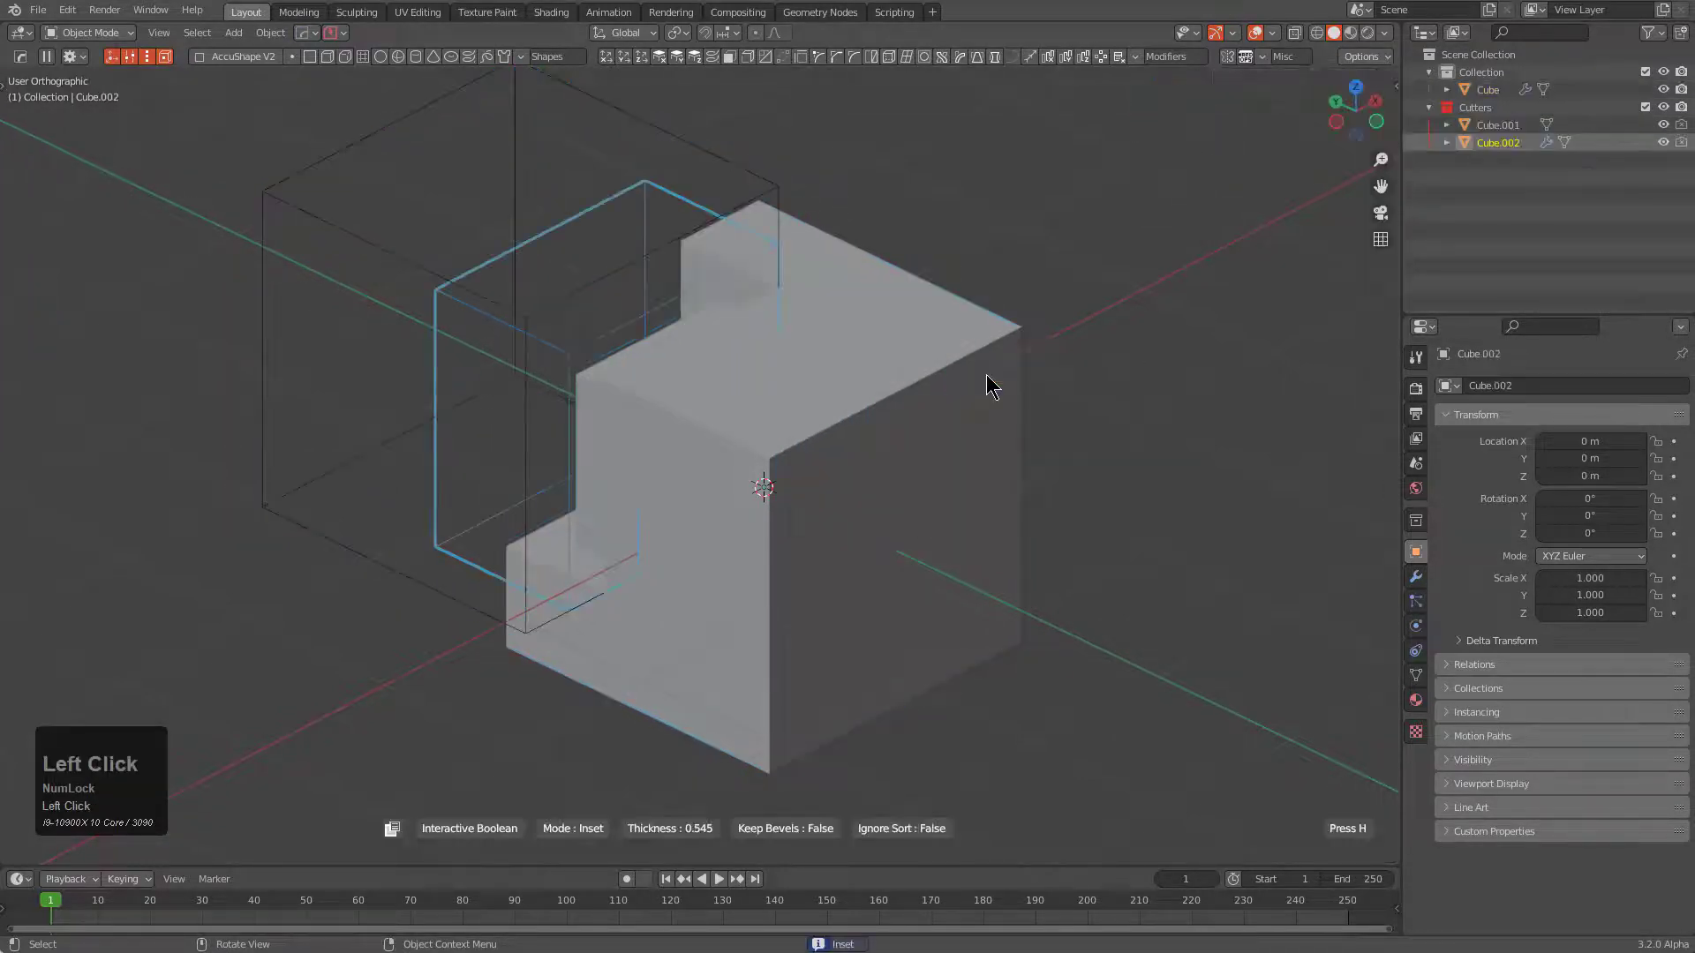
Switch the Interactive Boolean to Outset with the mode selector, reduce the thickness to about 0.244, and accept it.
key("space")
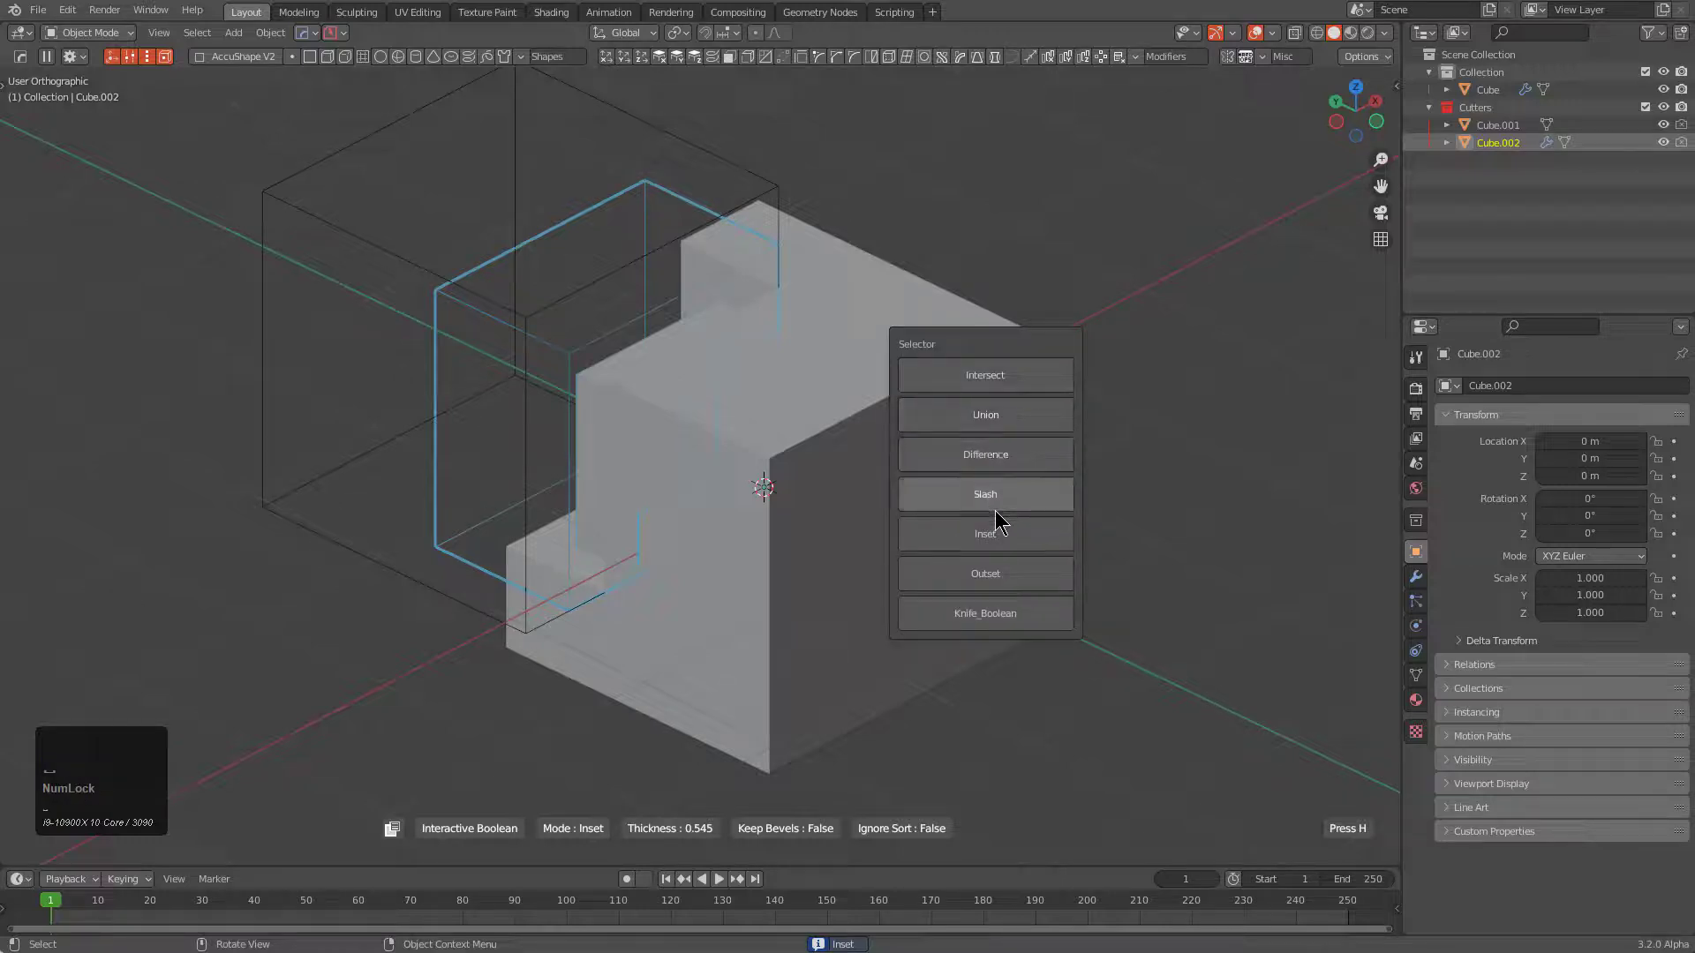
left_click(995, 573)
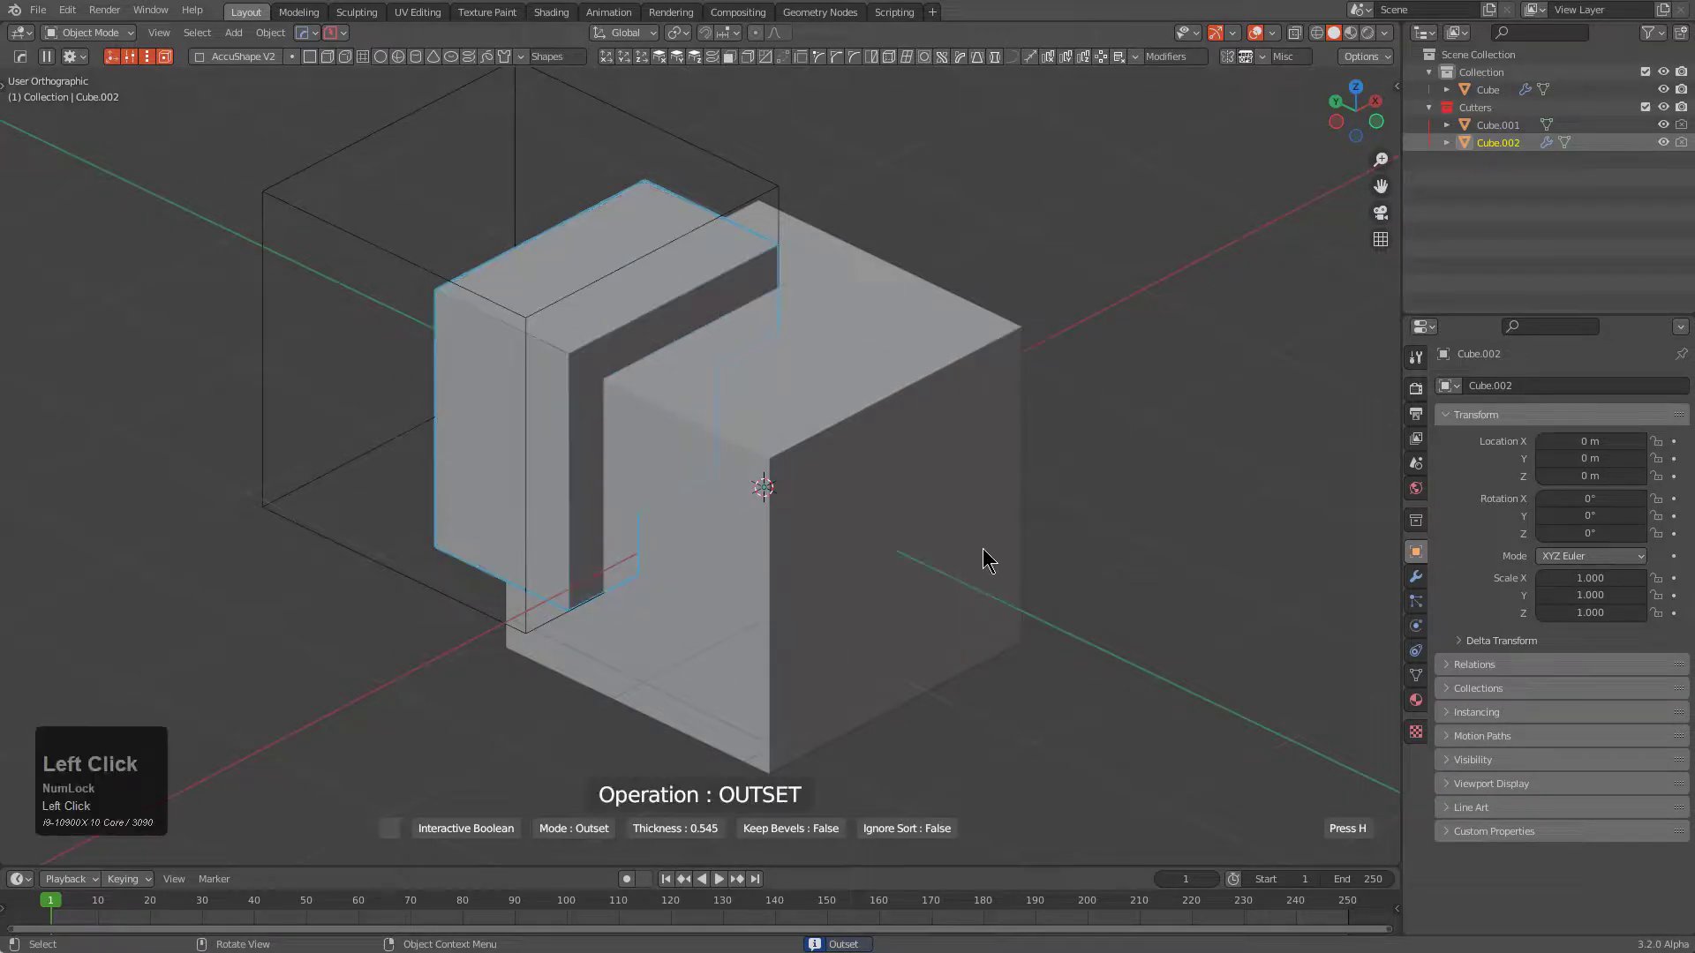
key("t")
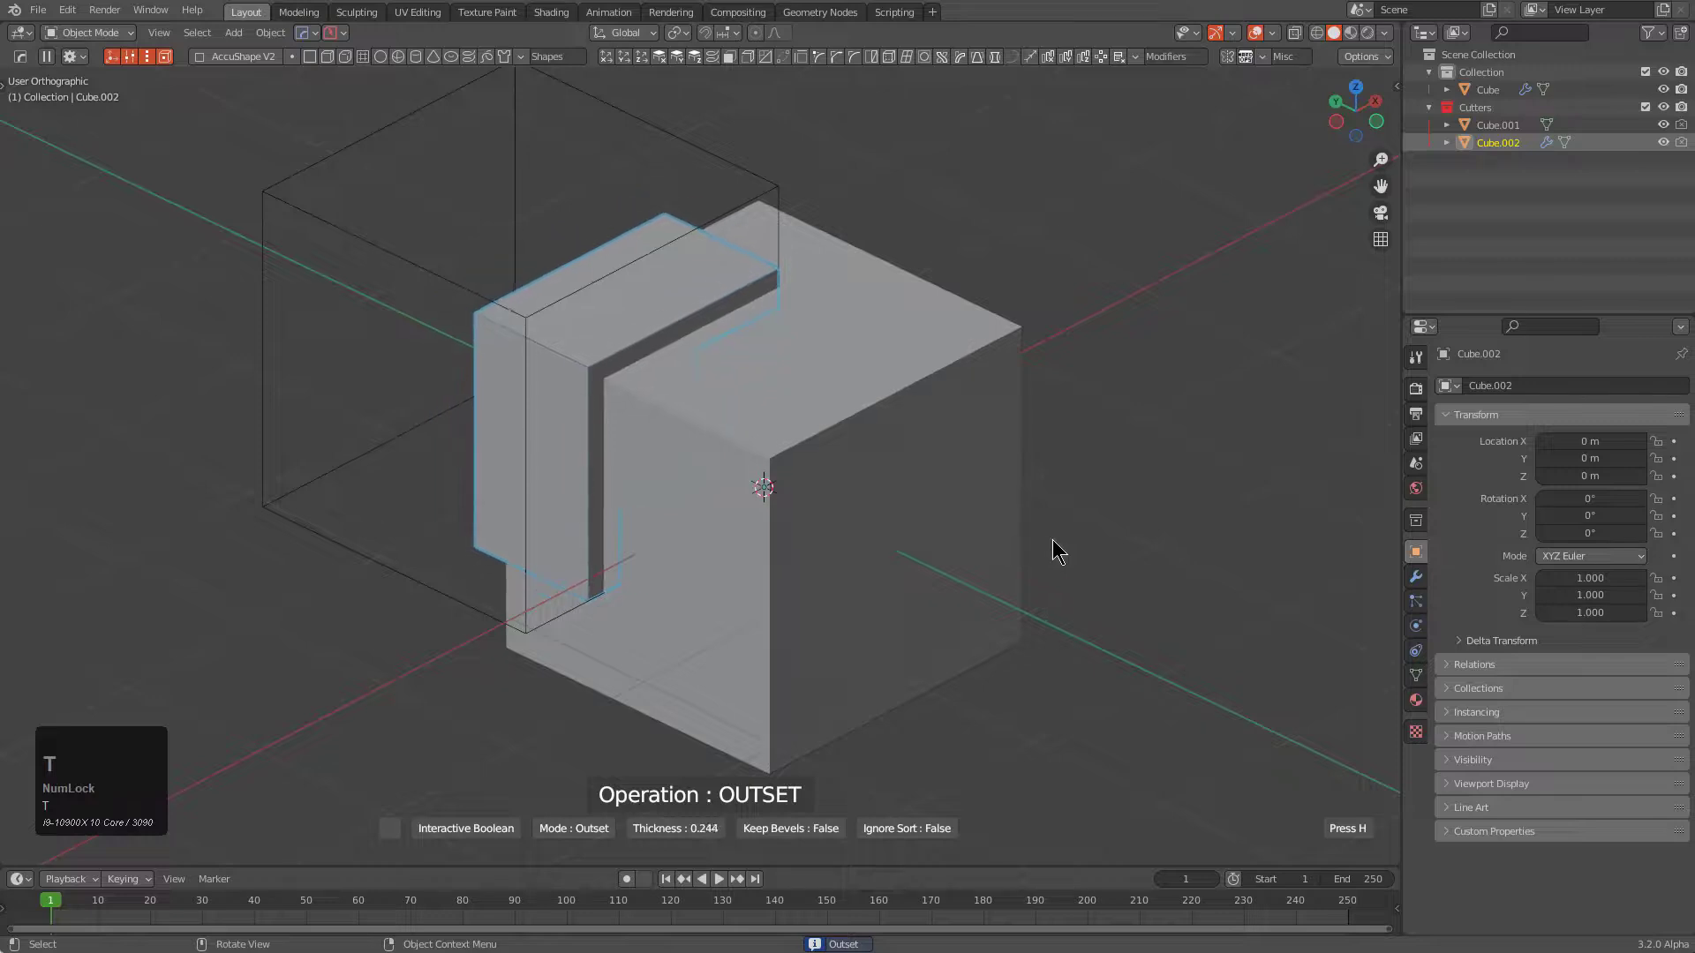
left_click(1050, 537)
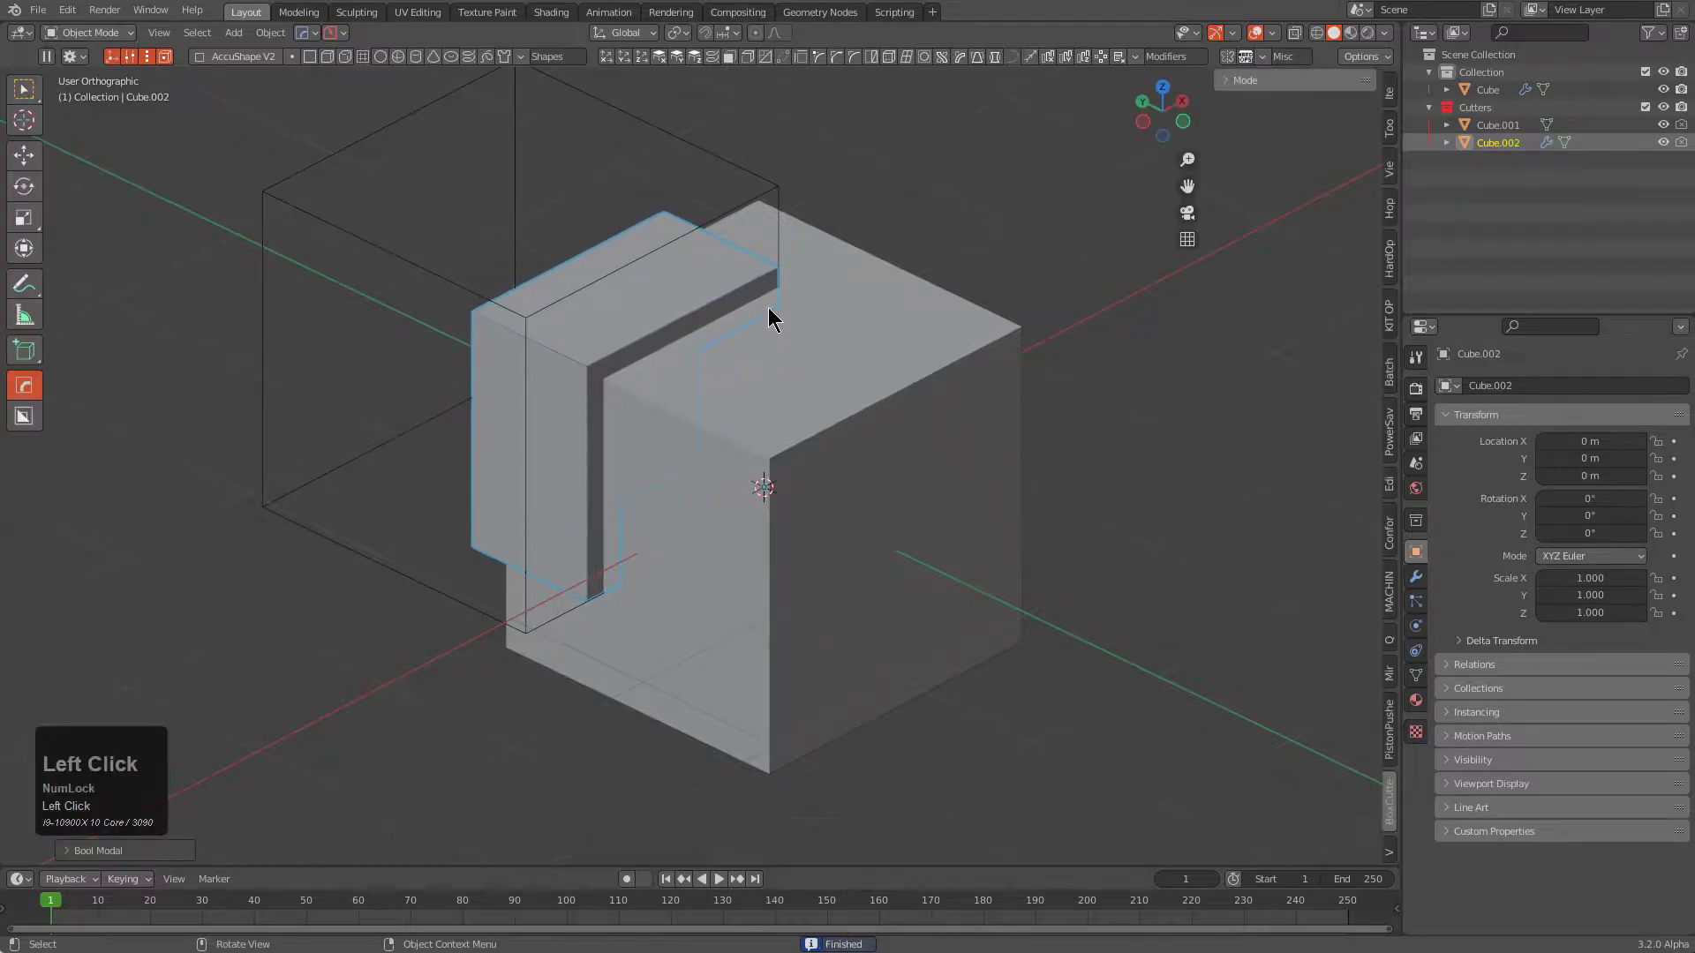